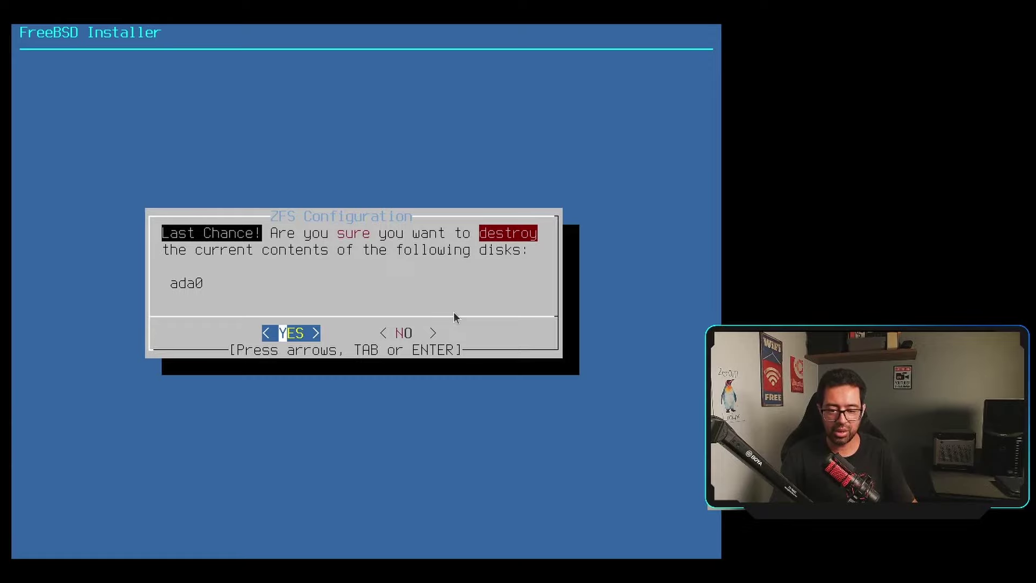
Confirm wiping disk ada0 to install OPNsense, then enter and confirm a new root password
key("Return")
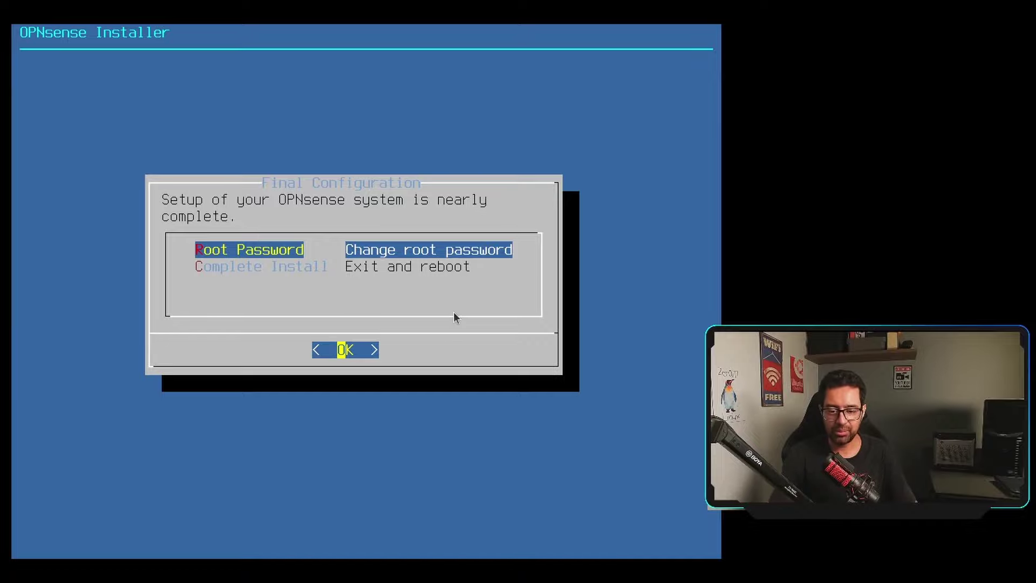
key("Return")
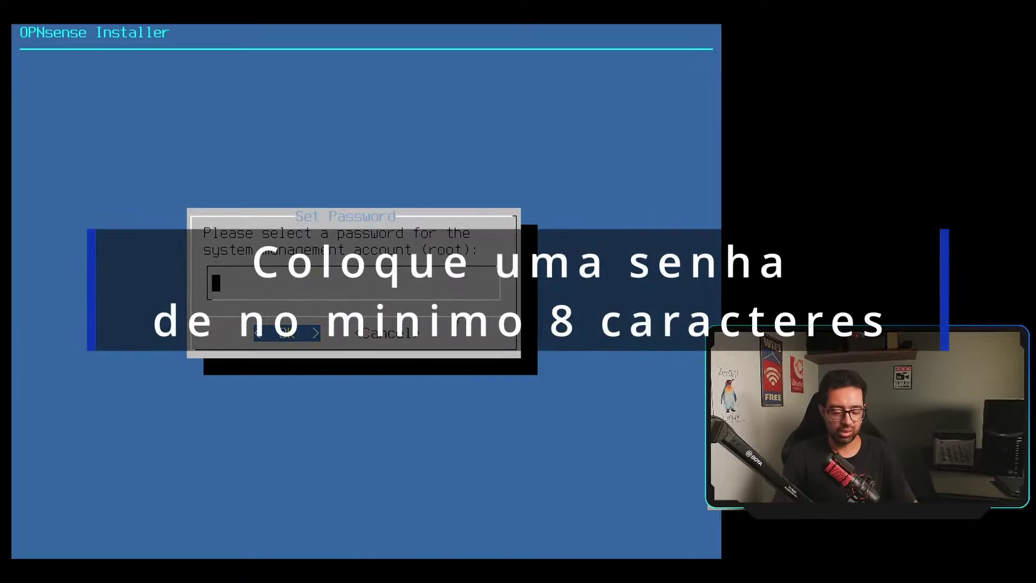
type("*******")
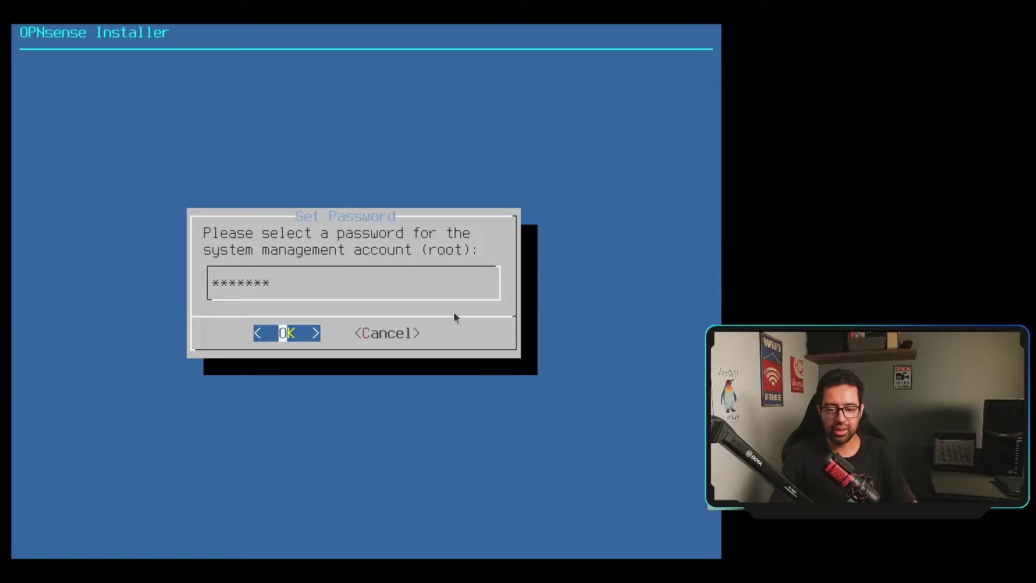
key("Return")
type("*******")
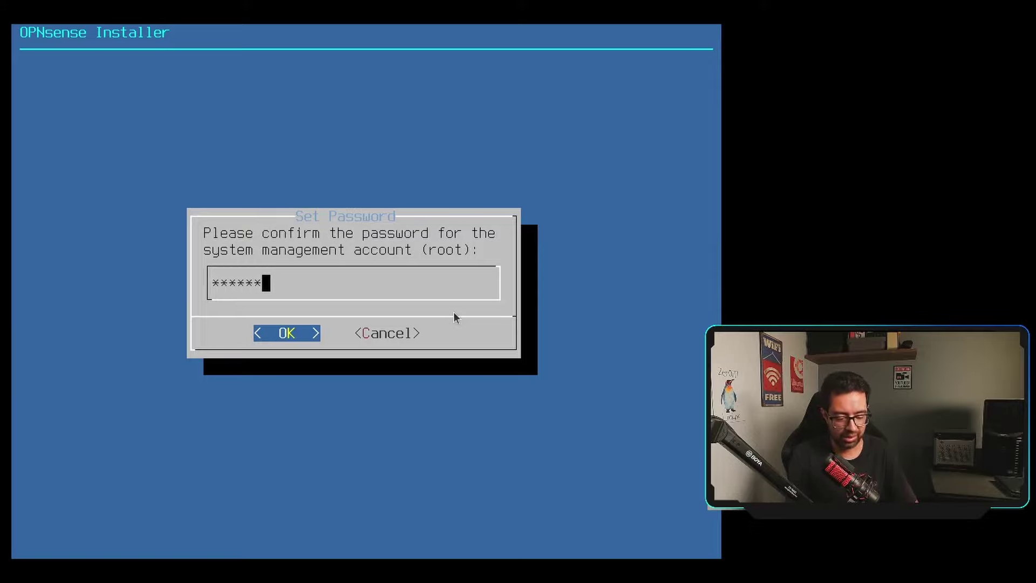
key("Return")
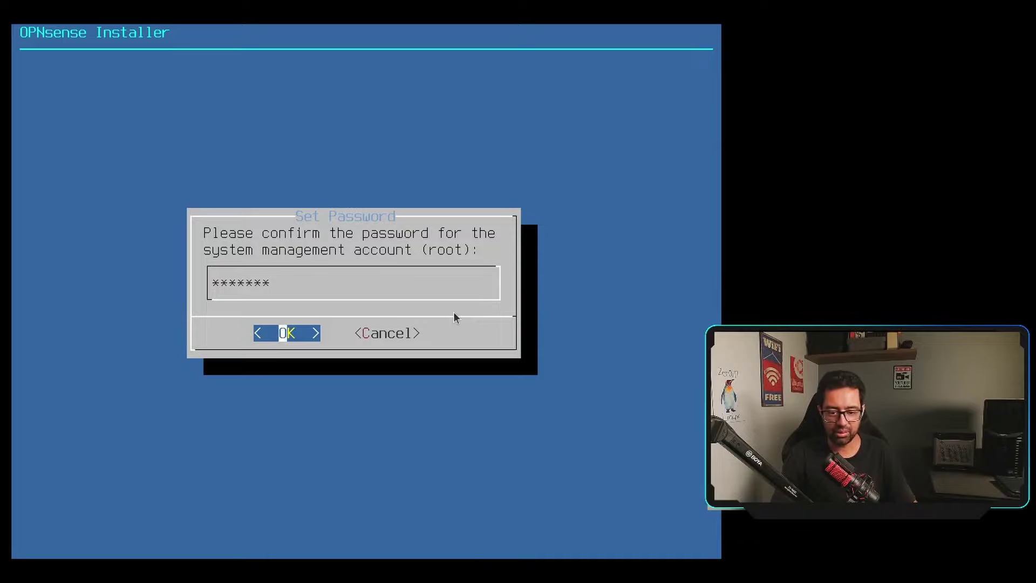
key("Return")
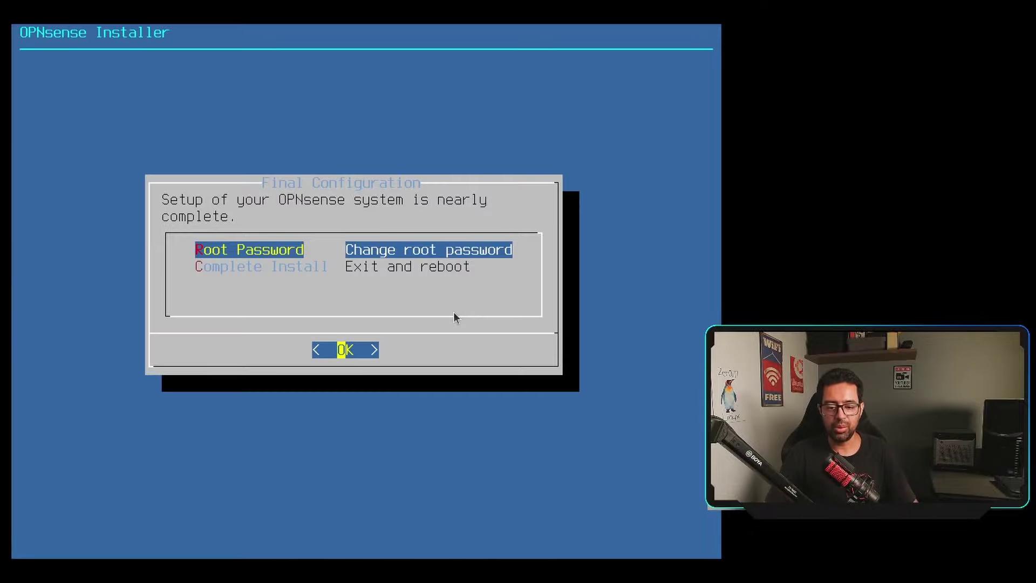
Choose Complete Install to exit the installer and reboot into the console login
key("Down")
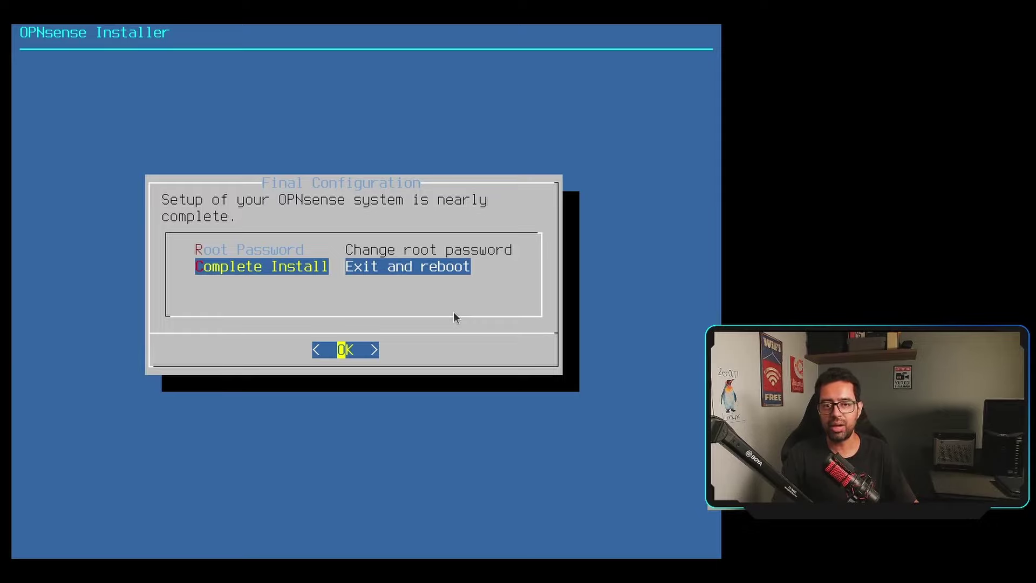
key("Return")
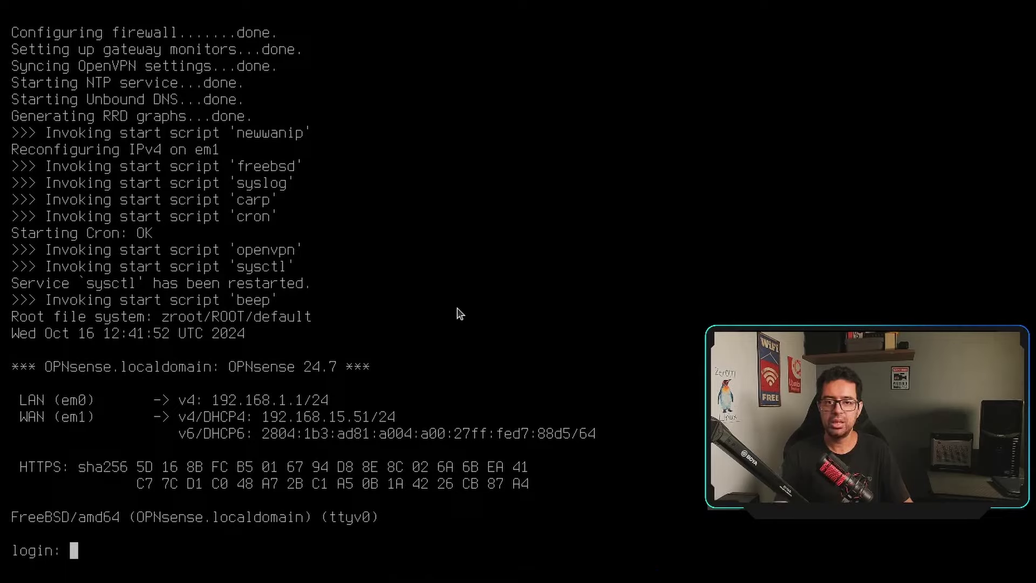
Log in at the OPNsense console as root with the root password
type("root")
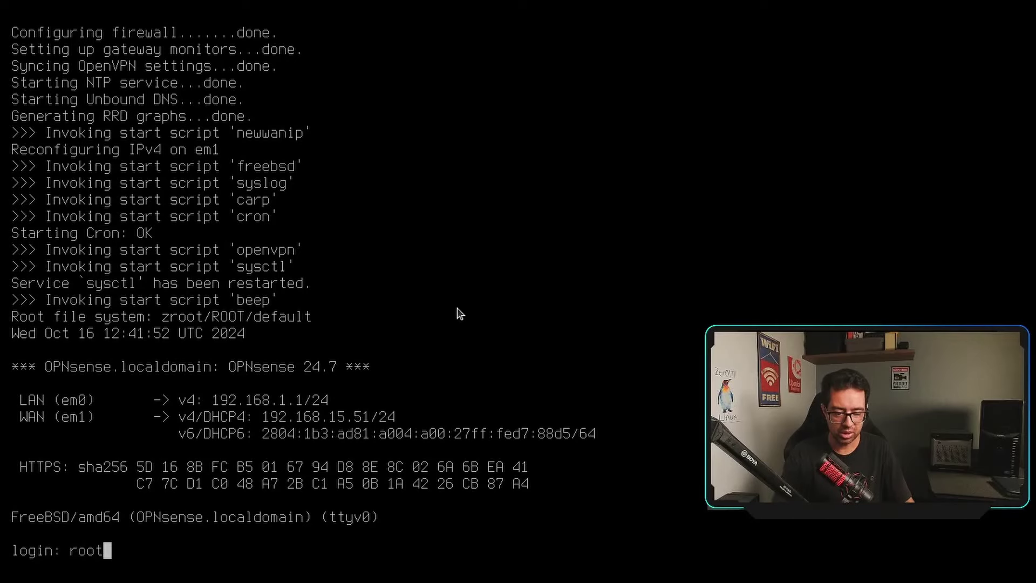
key("Return")
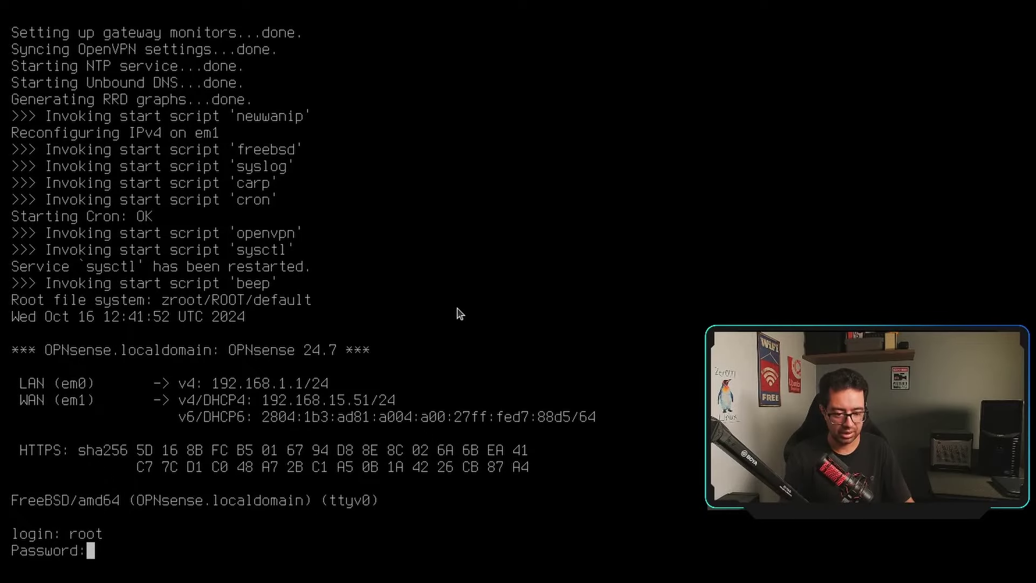
key("Return")
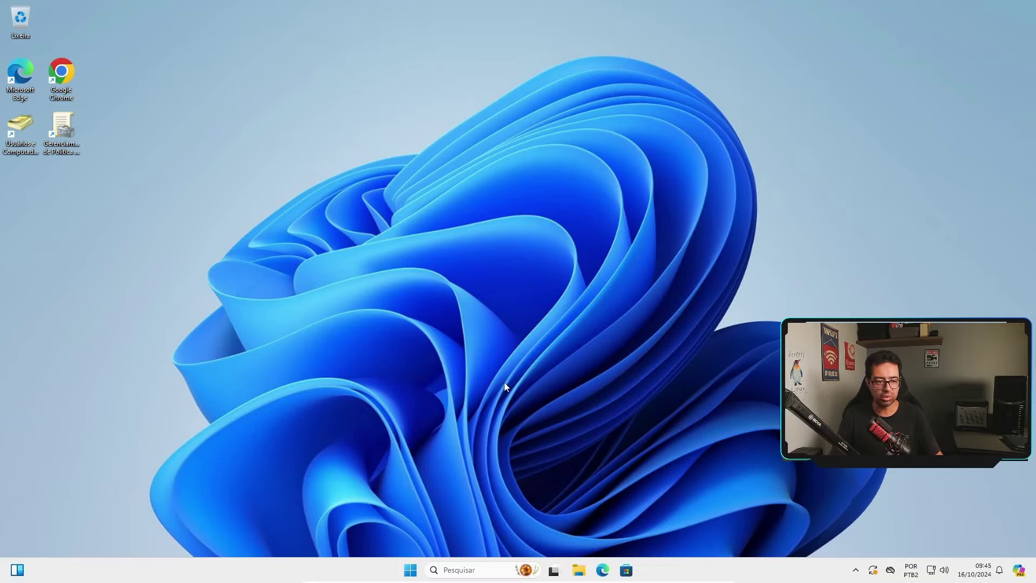
double_click(61, 72)
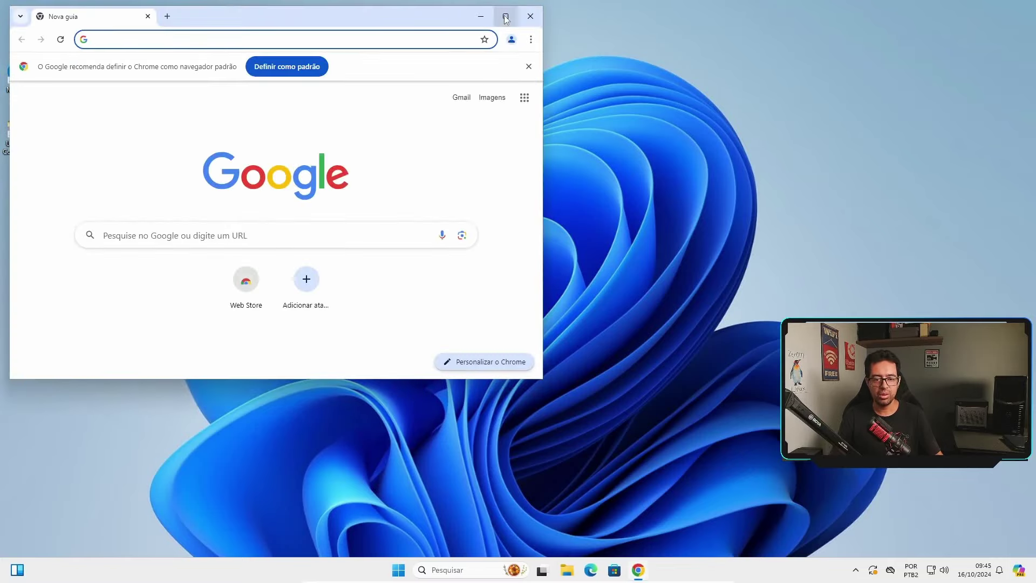
left_click(505, 15)
left_click(255, 38)
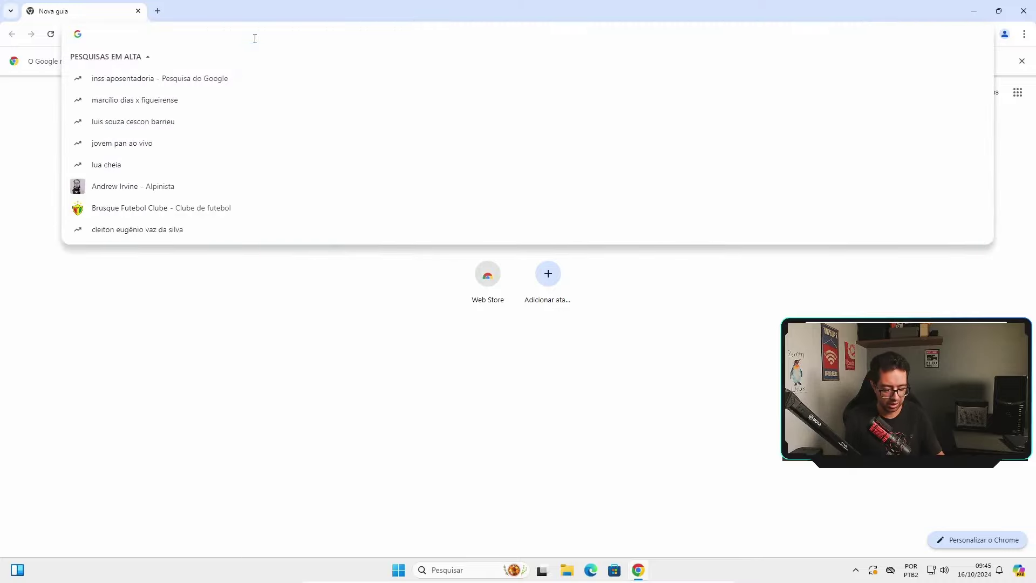
type("https:/")
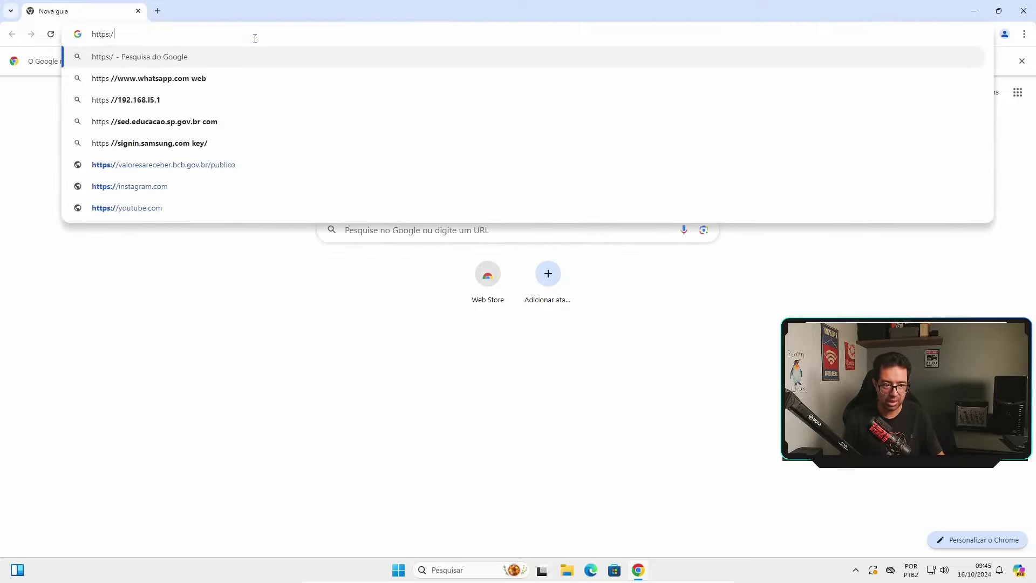
type("/192.168.1.1")
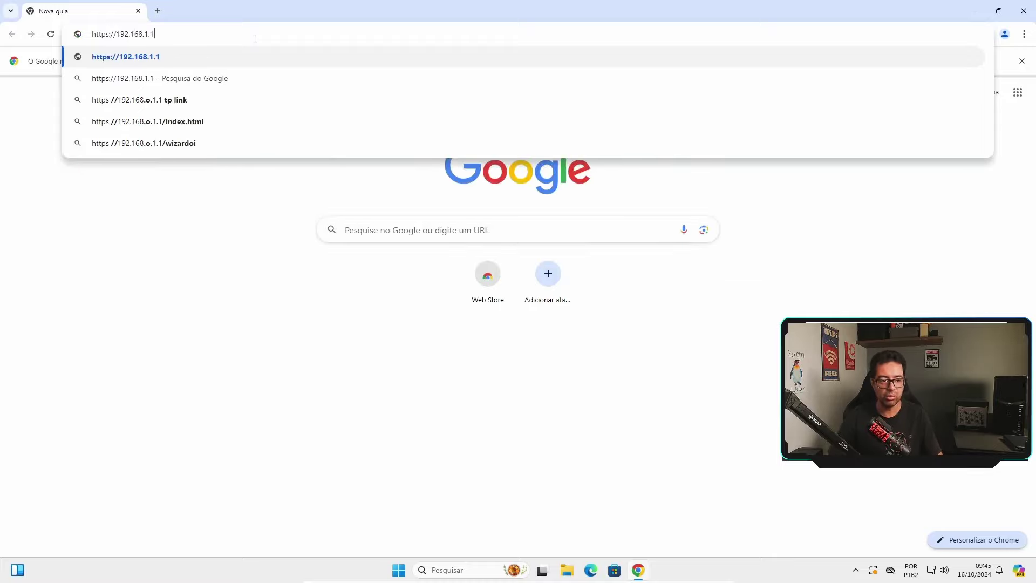
key("Return")
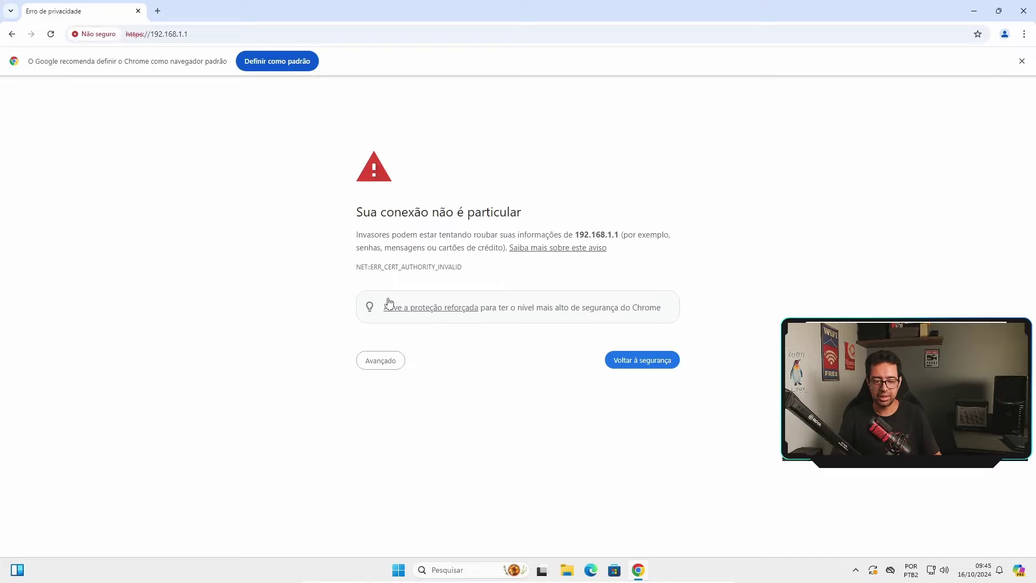
left_click(384, 366)
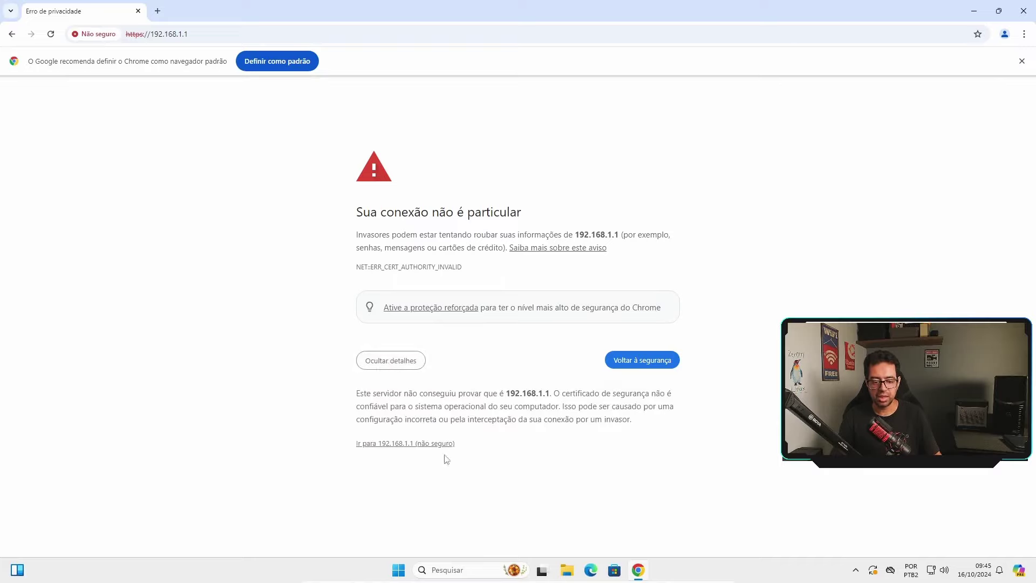
left_click(400, 445)
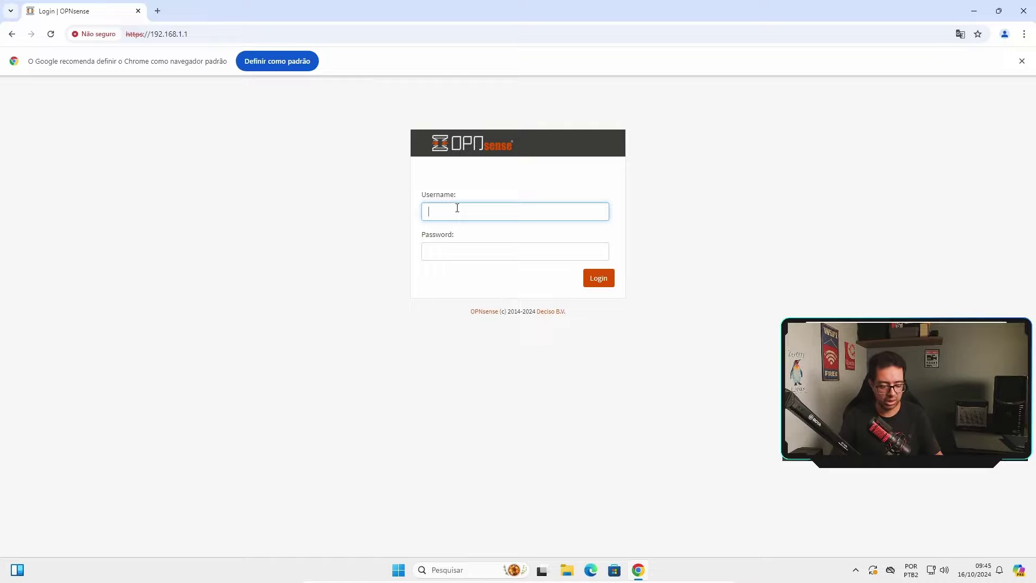
Sign in to the web GUI as root with its password and continue past General Setup
type("root")
key("Tab")
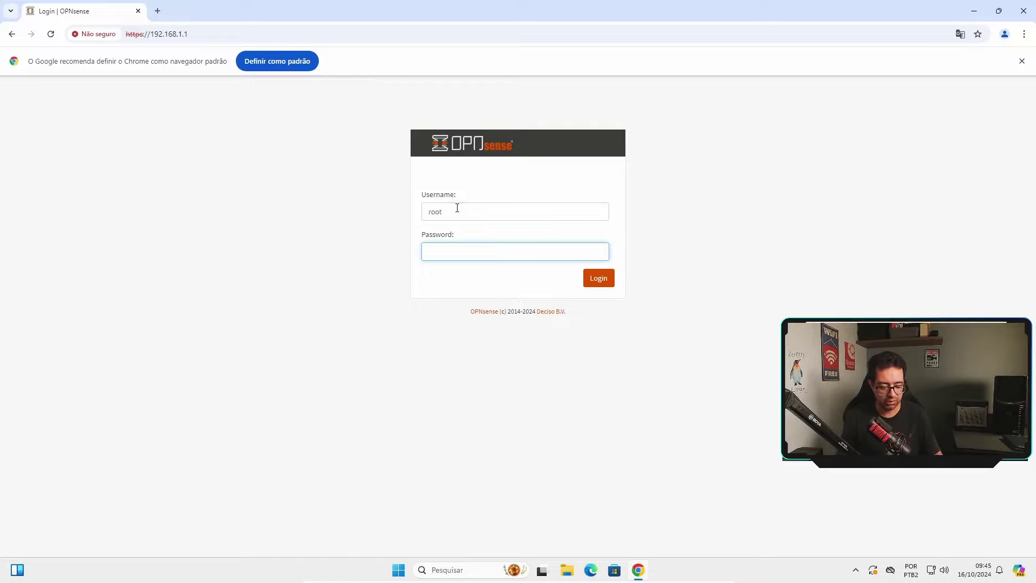
type("opnsense")
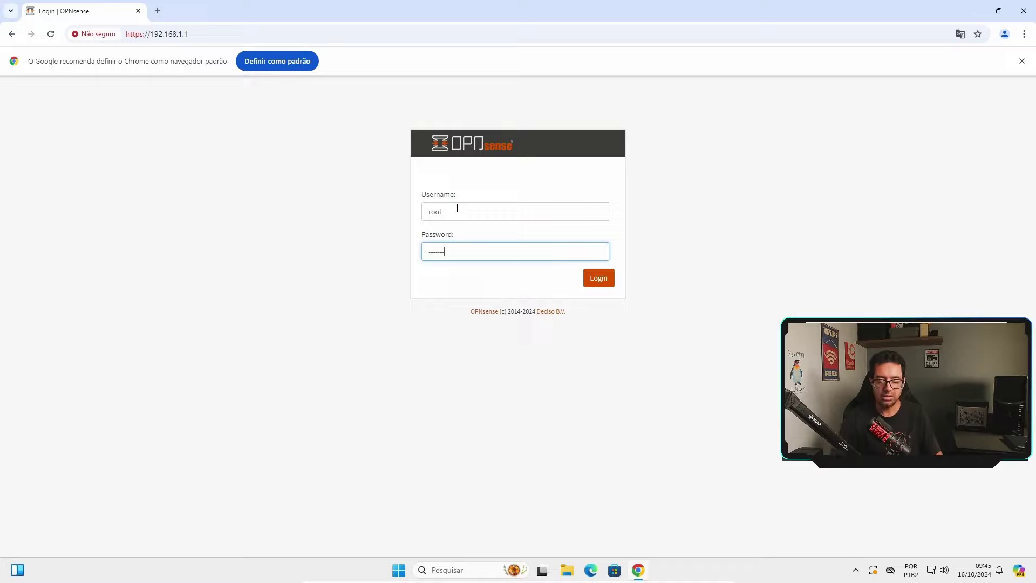
left_click(596, 278)
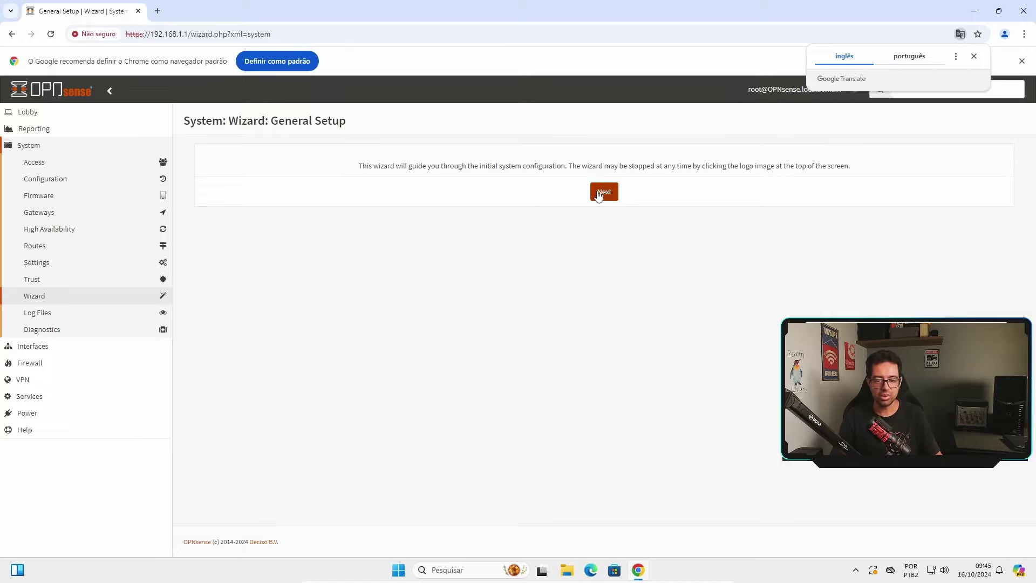
left_click(597, 195)
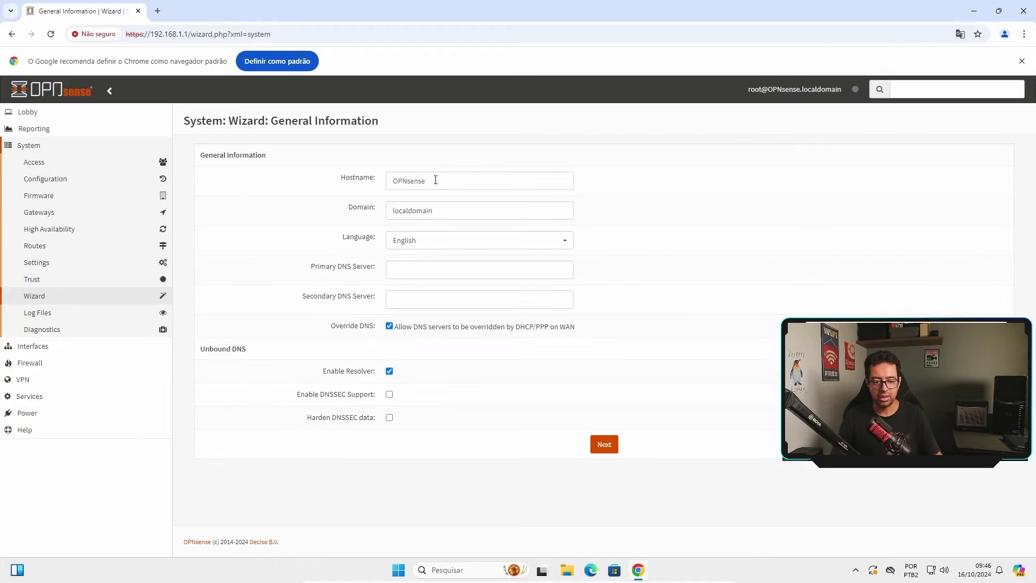
Set hostname Z1TSP01FW01, domain z1t.intra, and language Portuguese (Brazil)
double_click(439, 180)
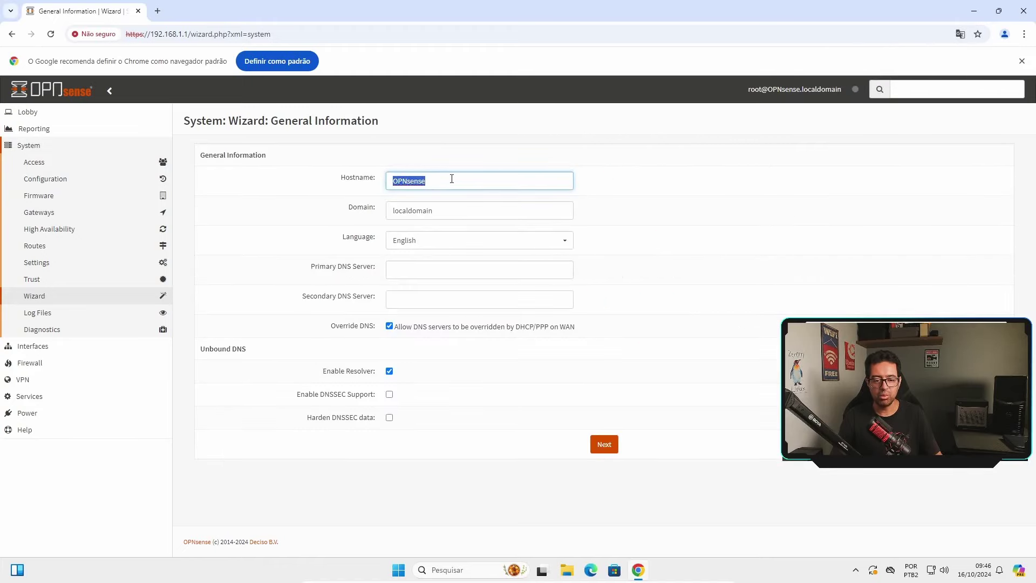
left_click(451, 179)
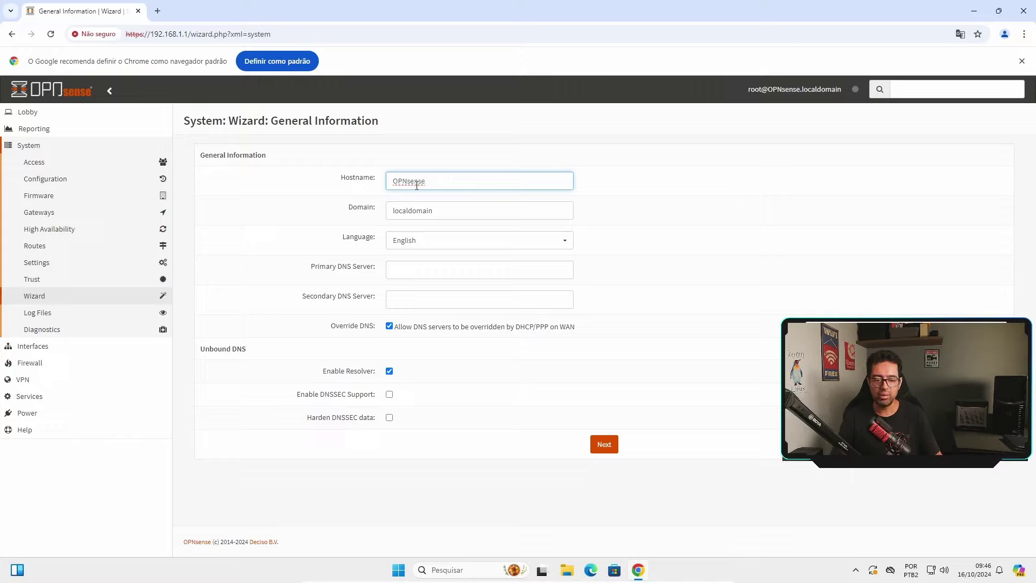
double_click(441, 178)
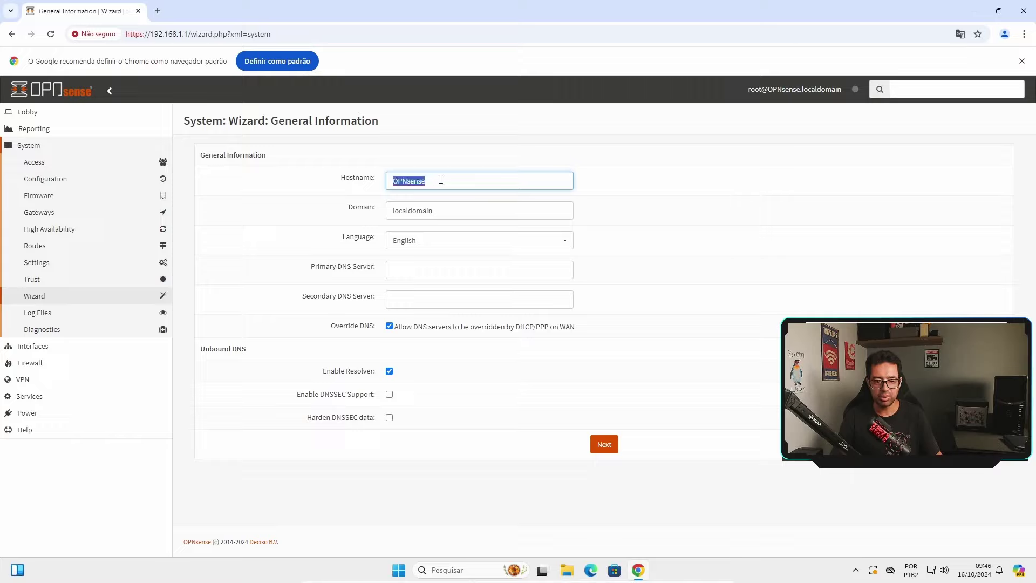
type("Z")
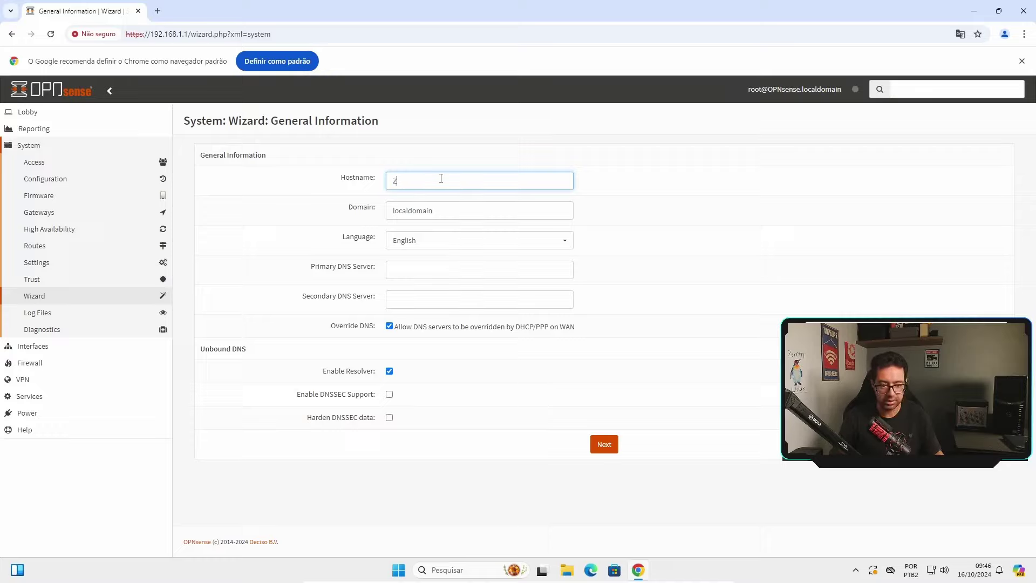
type("1TSP")
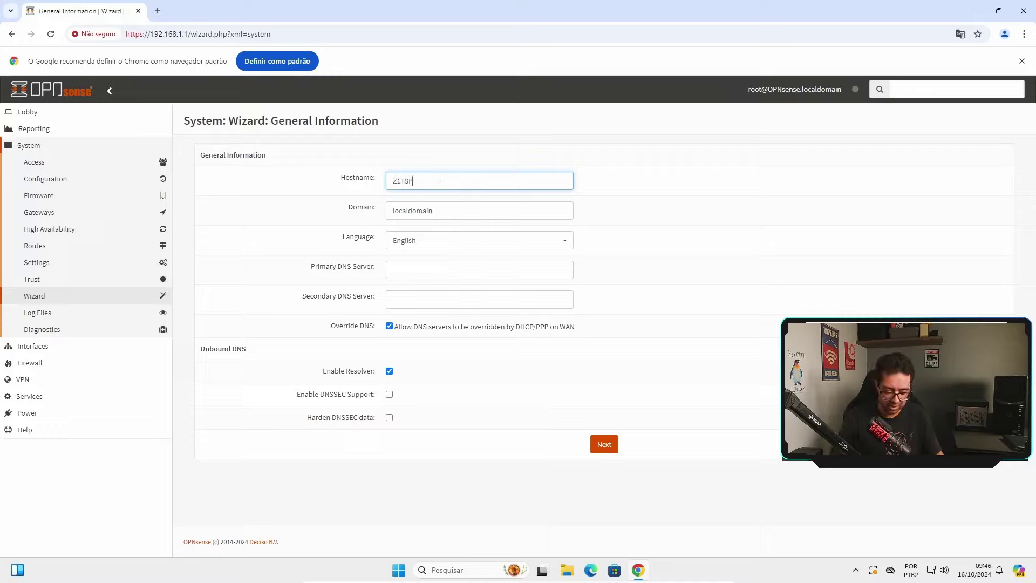
type("01FW01")
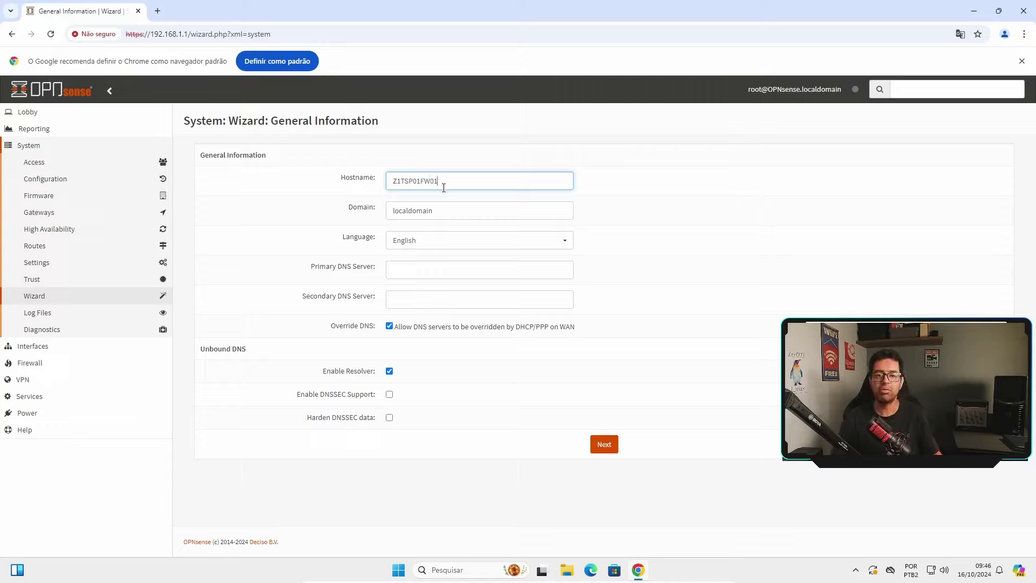
double_click(433, 210)
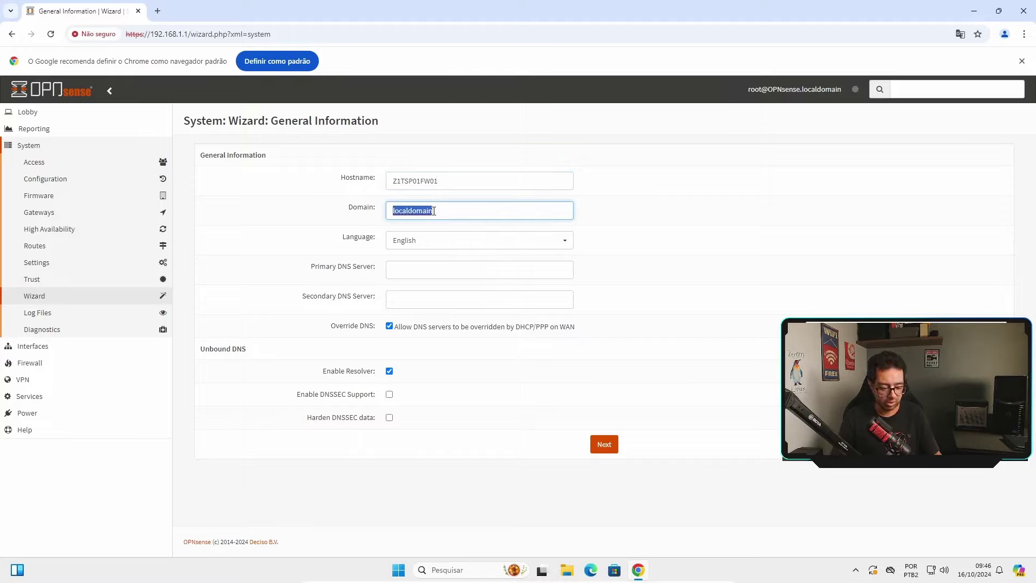
type("z1t")
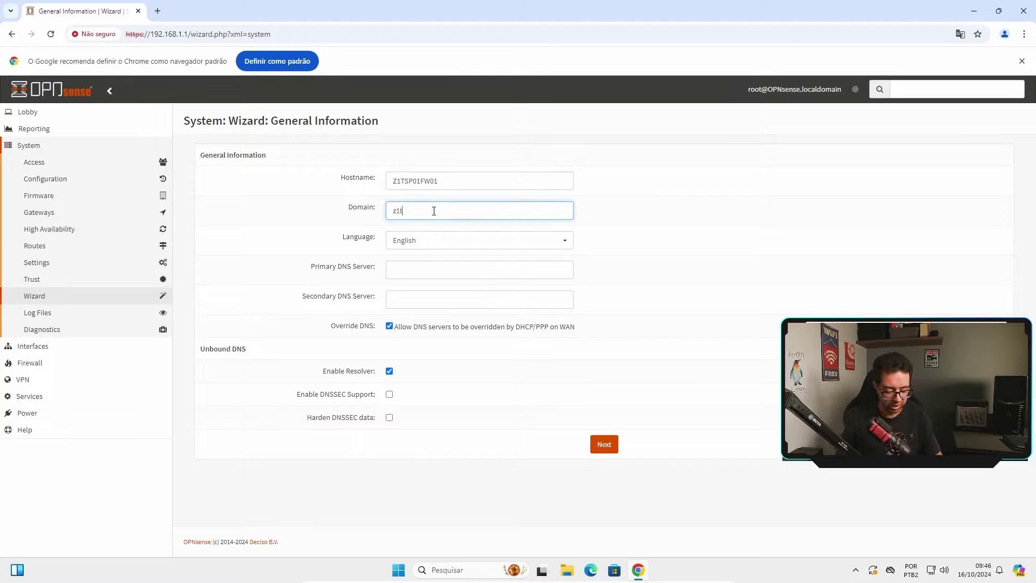
type(".intra")
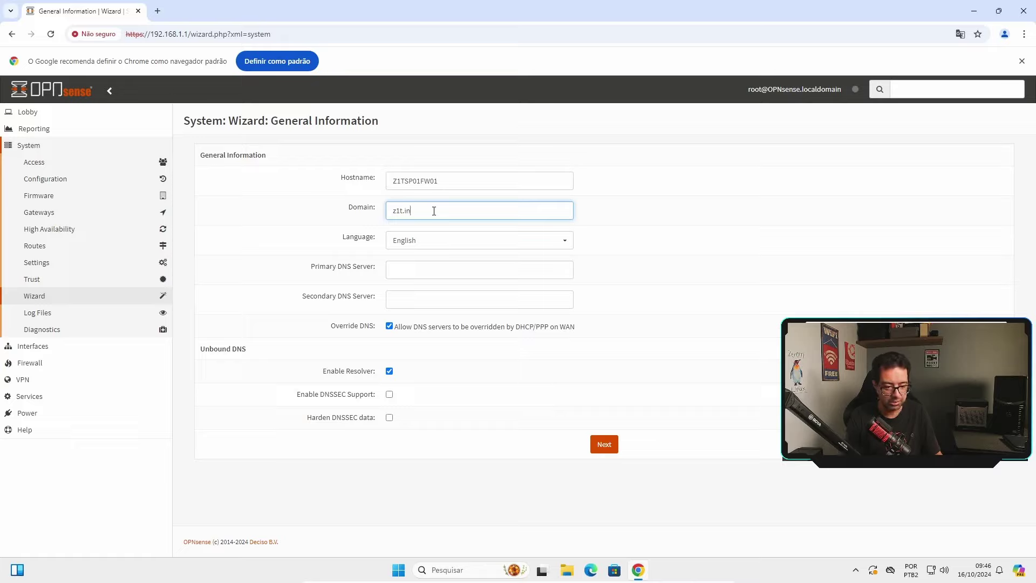
left_click(437, 240)
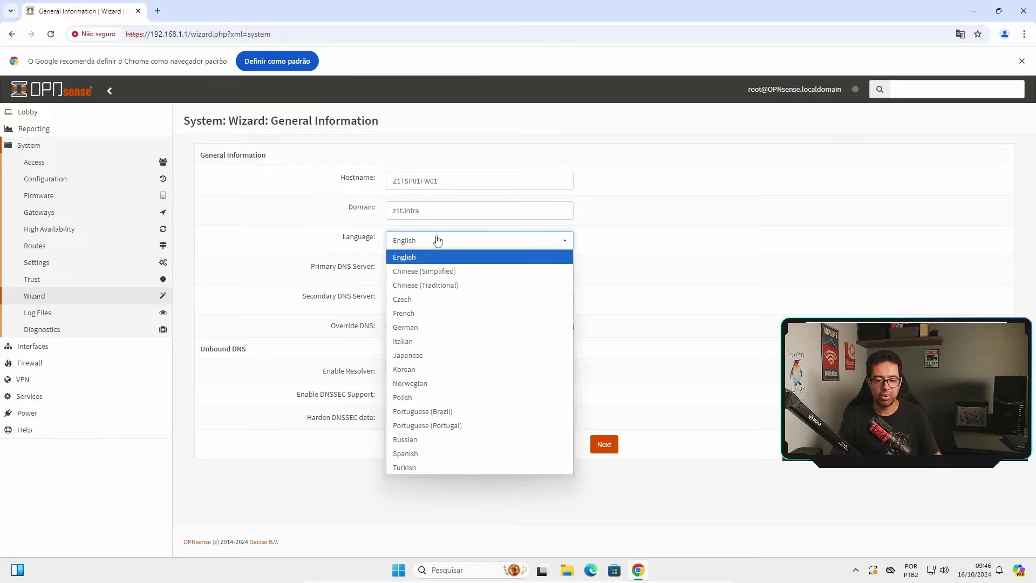
left_click(462, 416)
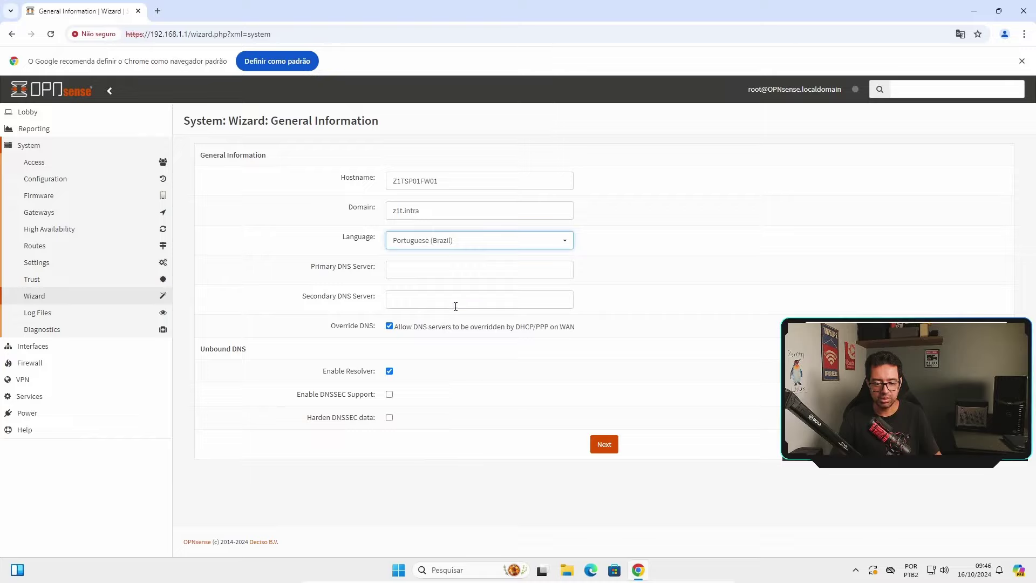
Enter DNS servers 208.67.222.222 and 208.67.220.220, disable DNS override, and continue
key("Tab")
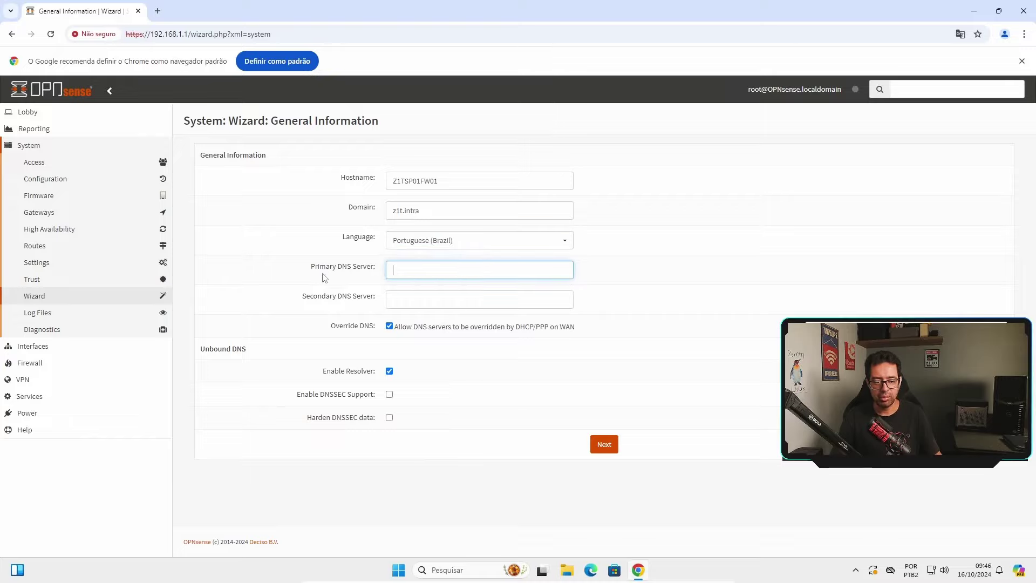
type("208")
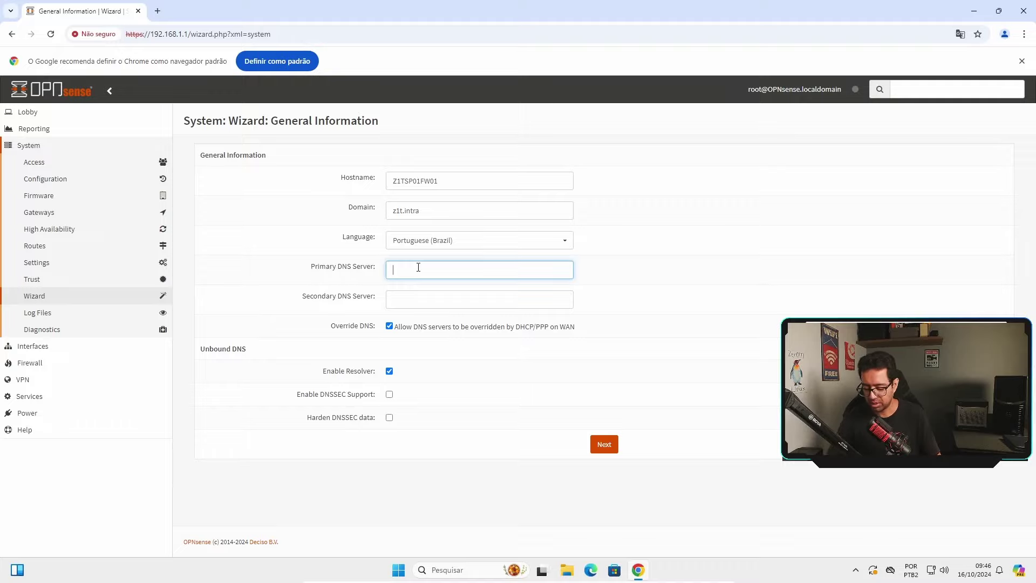
type(".67")
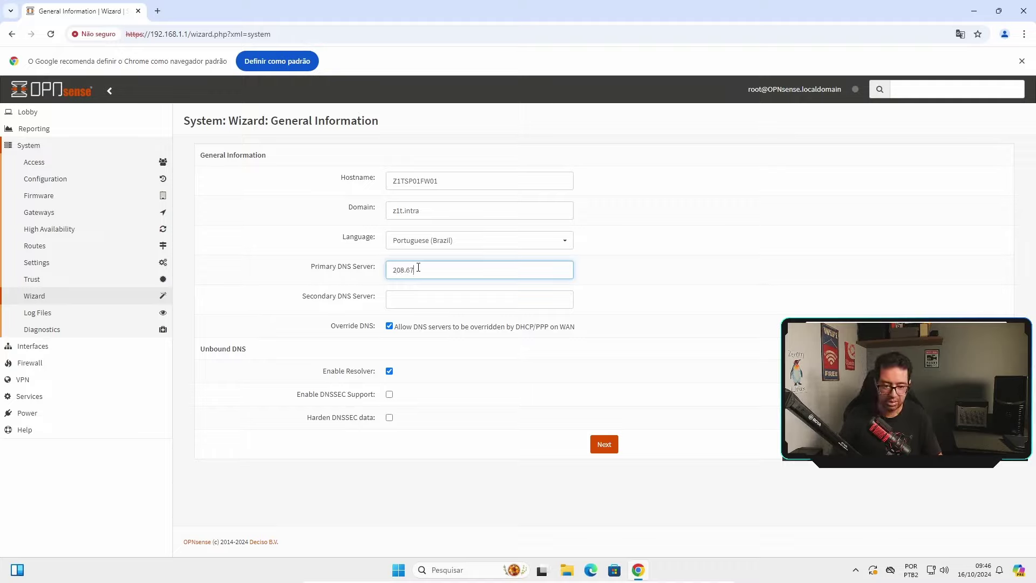
type(".222.222")
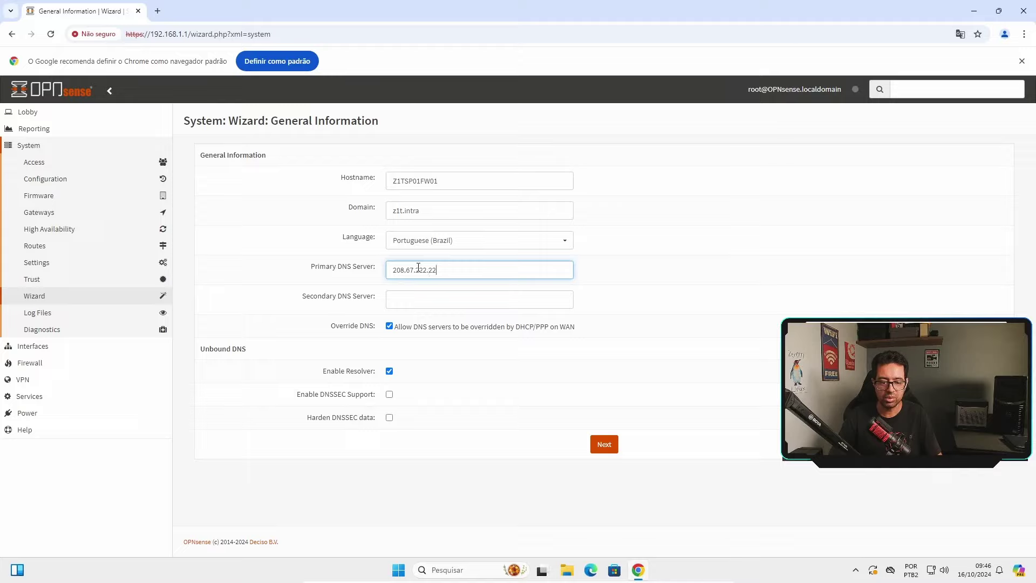
left_click(411, 298)
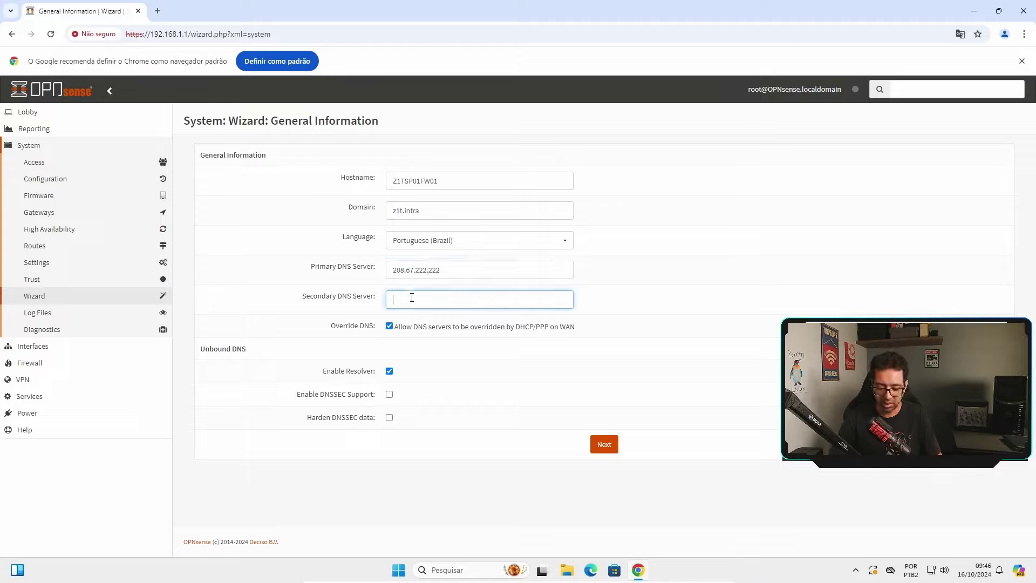
type("208.67.2")
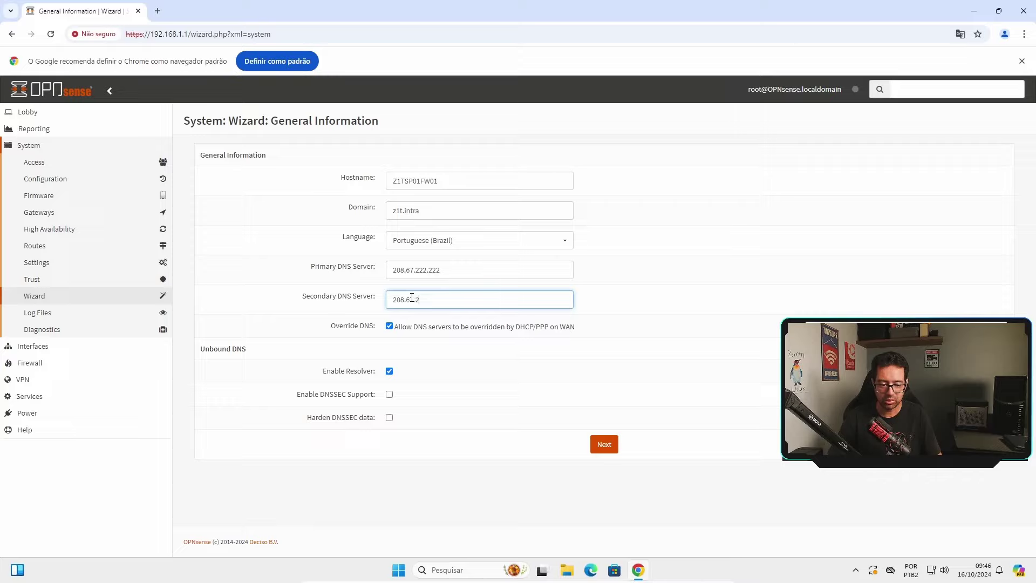
type("20.220")
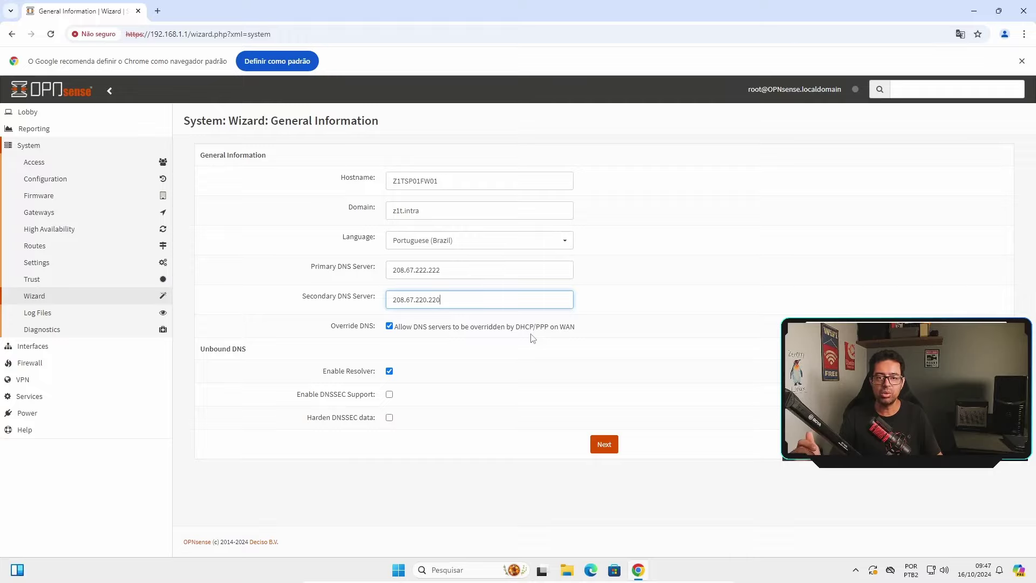
left_click(390, 327)
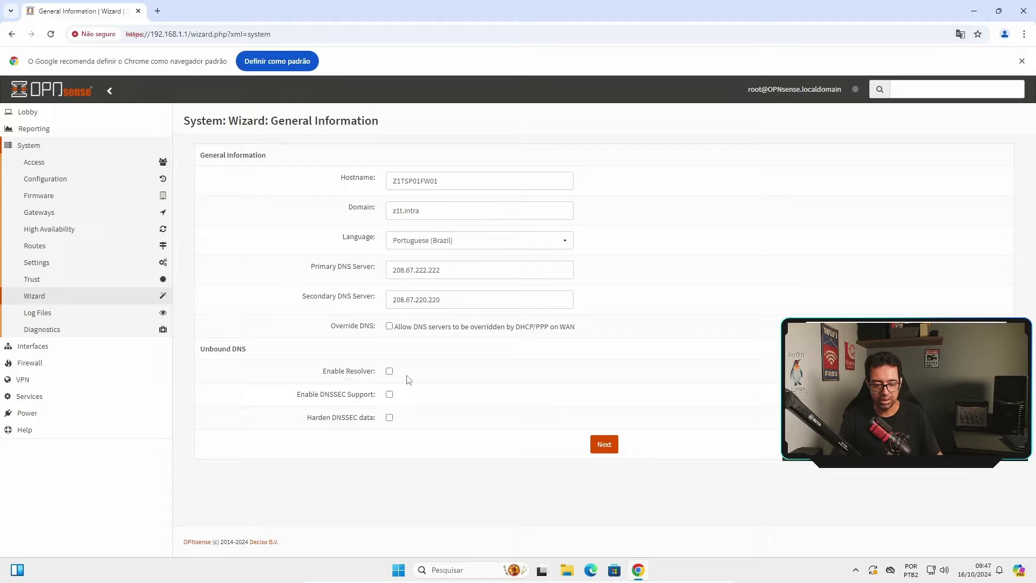
left_click(603, 444)
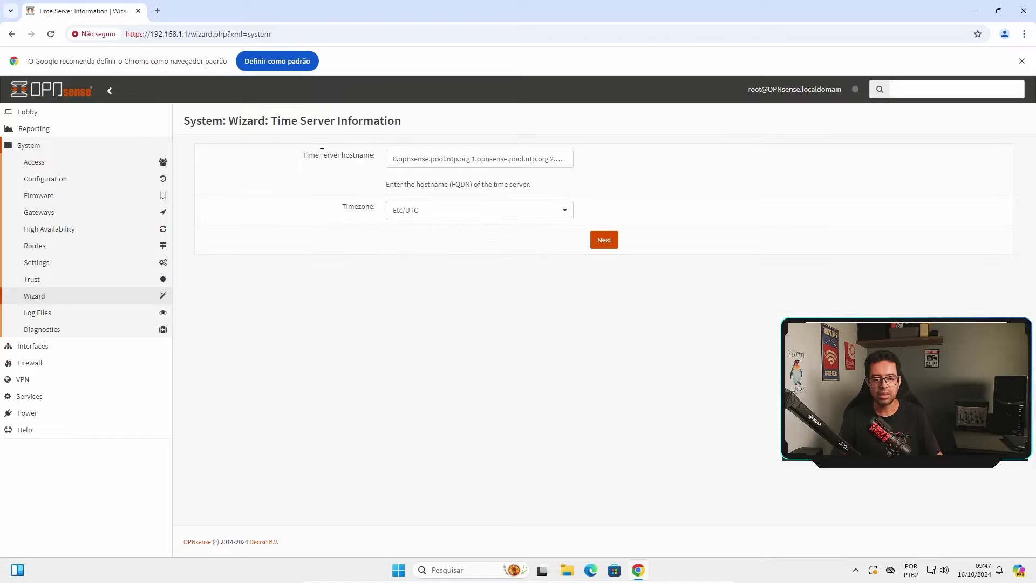
Select America/Sao_Paulo as the timezone and continue to the WAN step
left_click(497, 158)
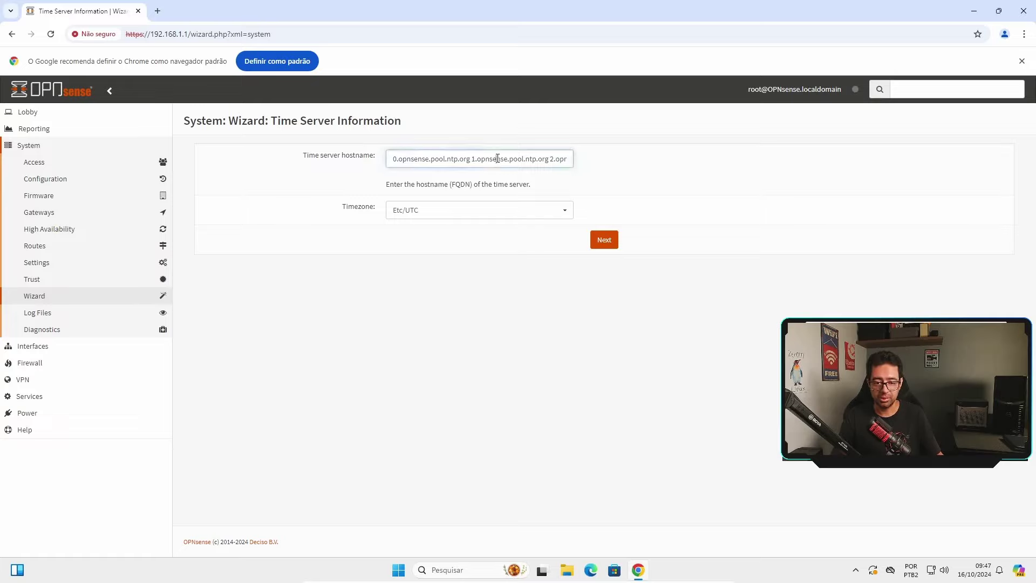
left_click(564, 212)
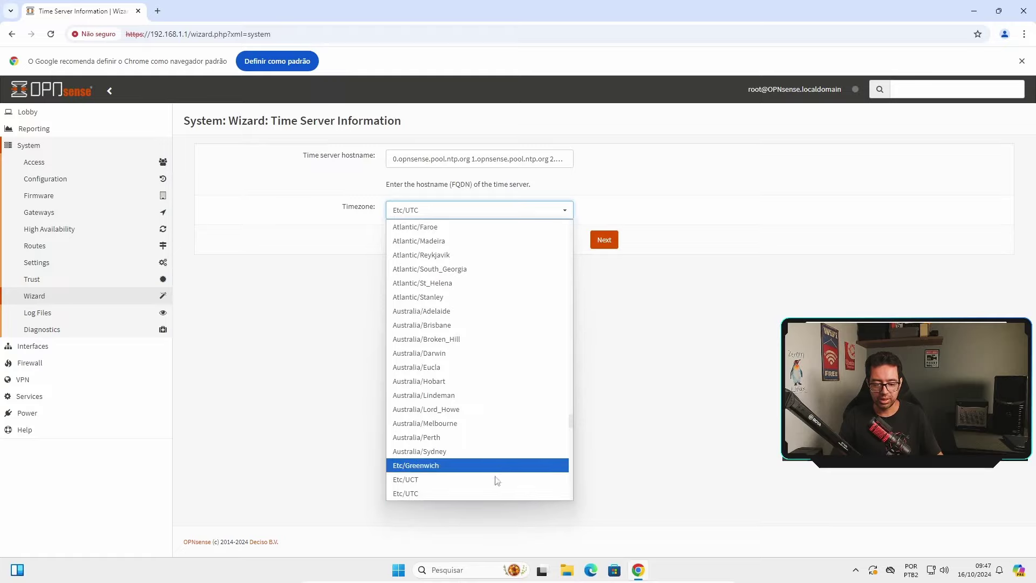
scroll(526, 358, "up", 15)
scroll(526, 359, "up", 15)
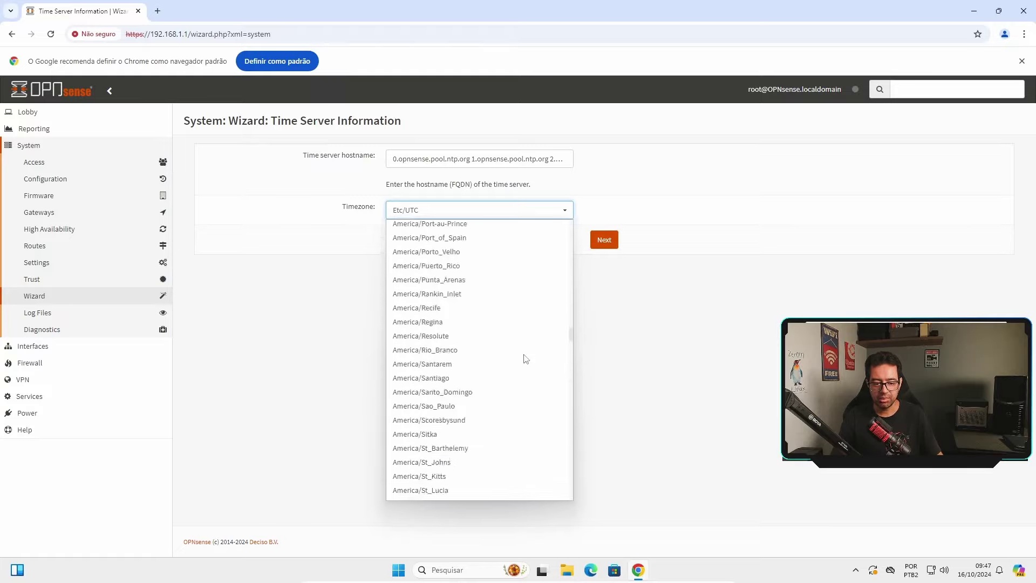
scroll(526, 358, "down", 3)
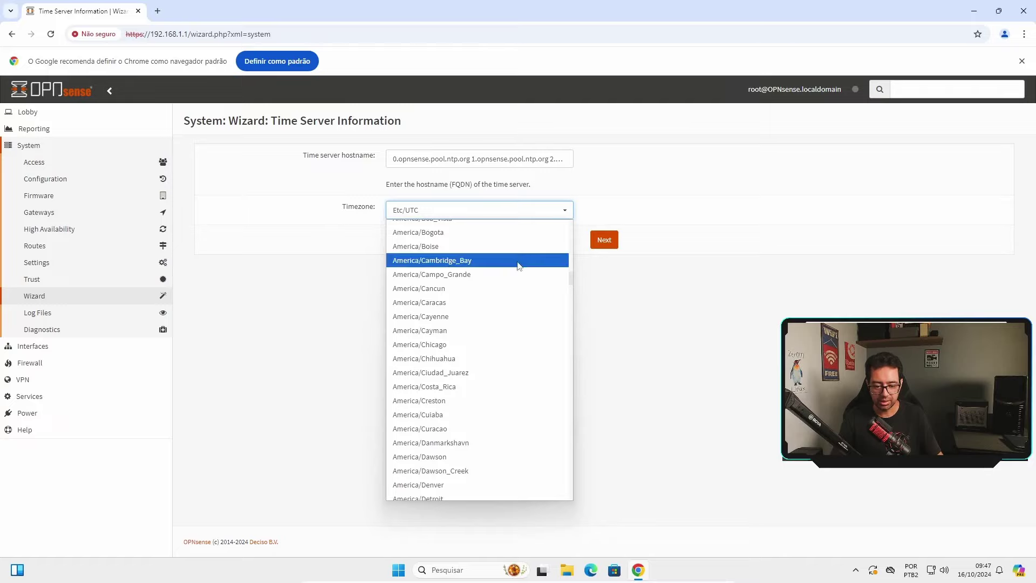
scroll(518, 270, "down", 13)
scroll(517, 273, "down", 8)
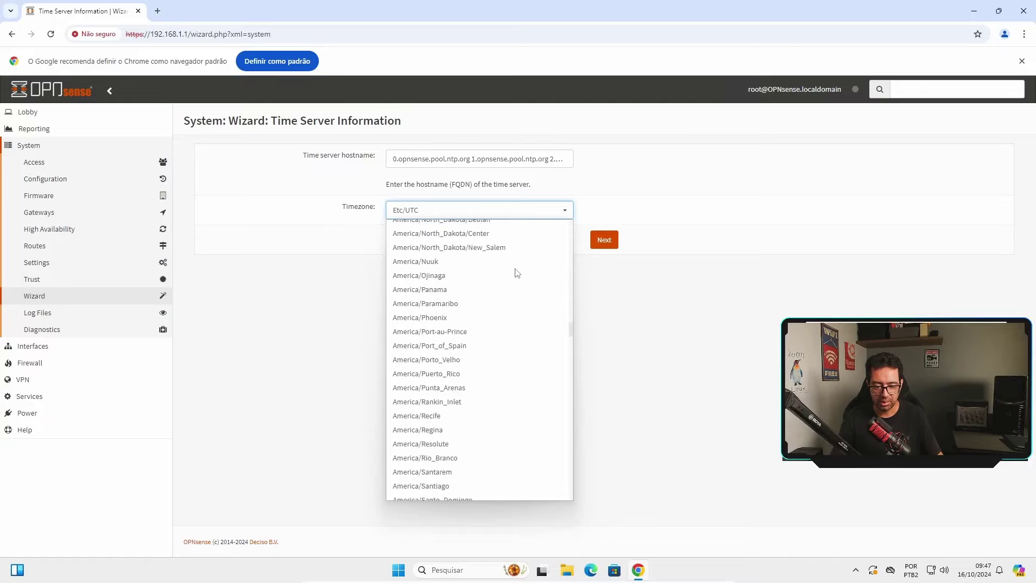
scroll(484, 284, "up", 4)
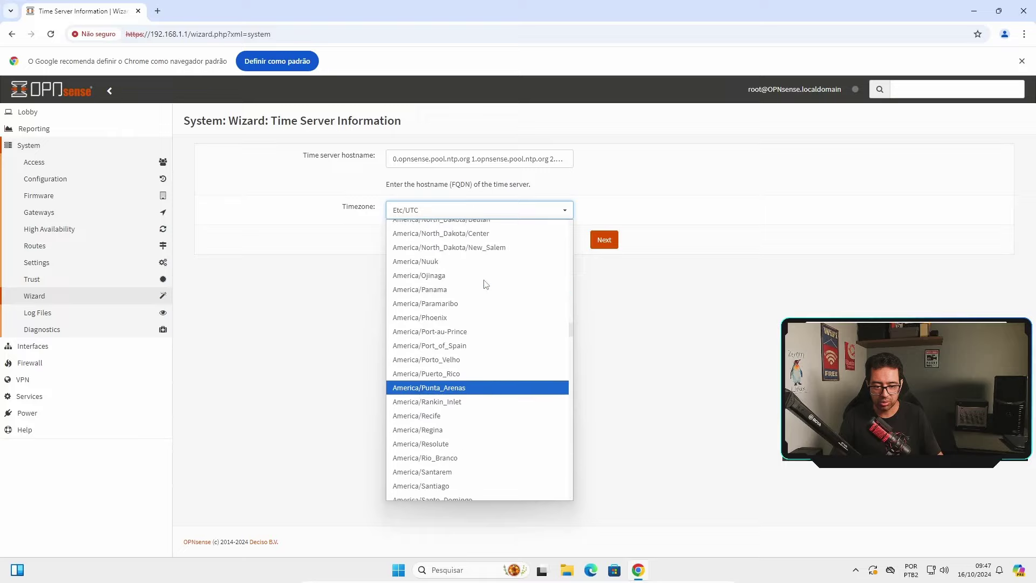
scroll(474, 300, "down", 5)
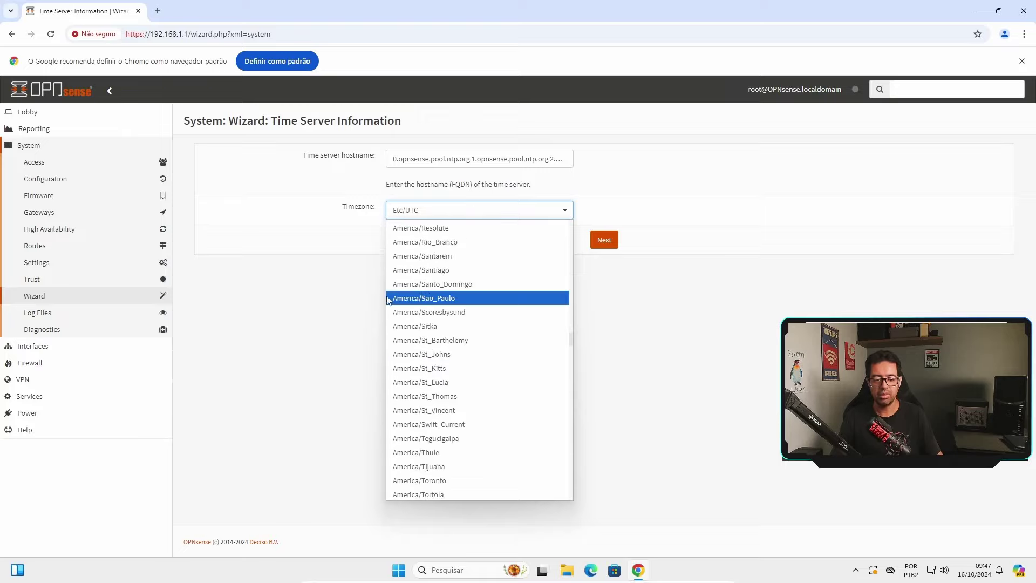
left_click(461, 299)
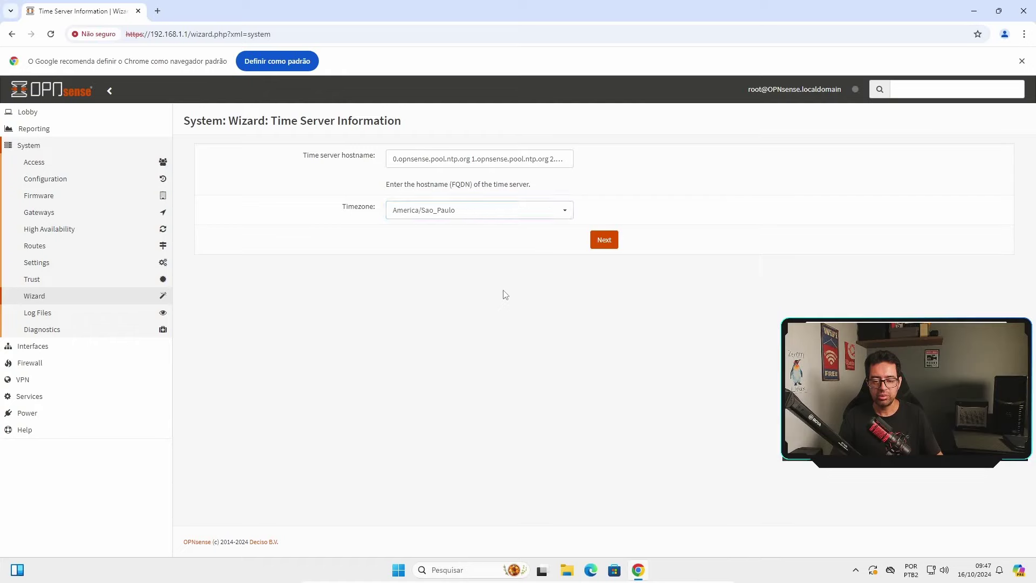
left_click(605, 244)
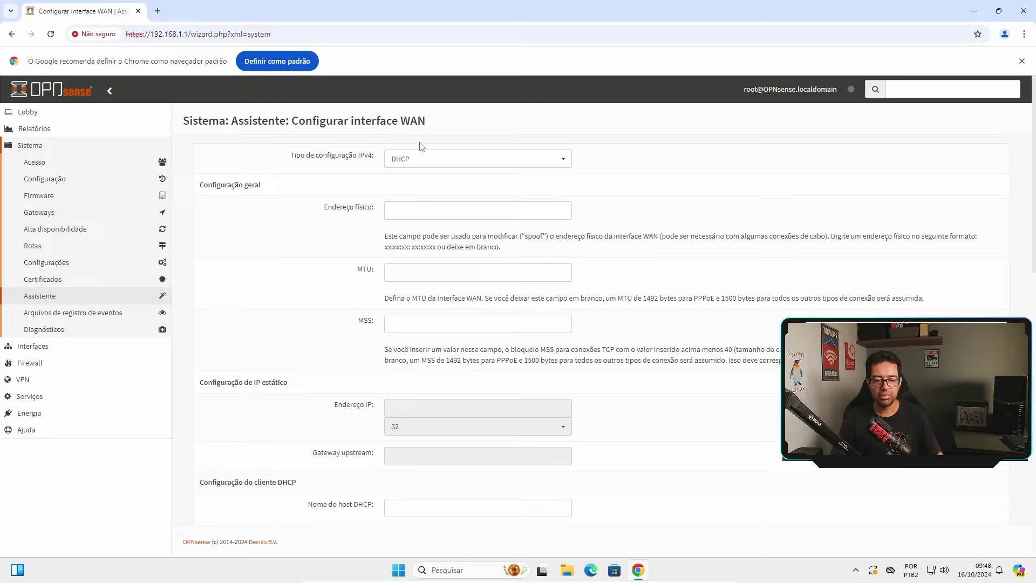
Set the WAN IPv4 configuration type to DHCP after trying PPPoE and static
left_click(469, 159)
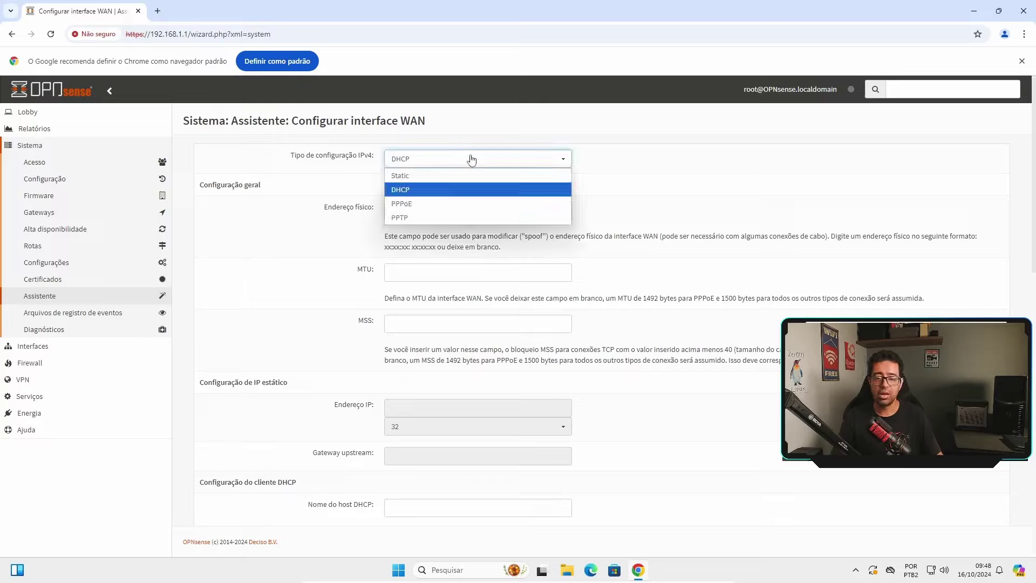
left_click(443, 204)
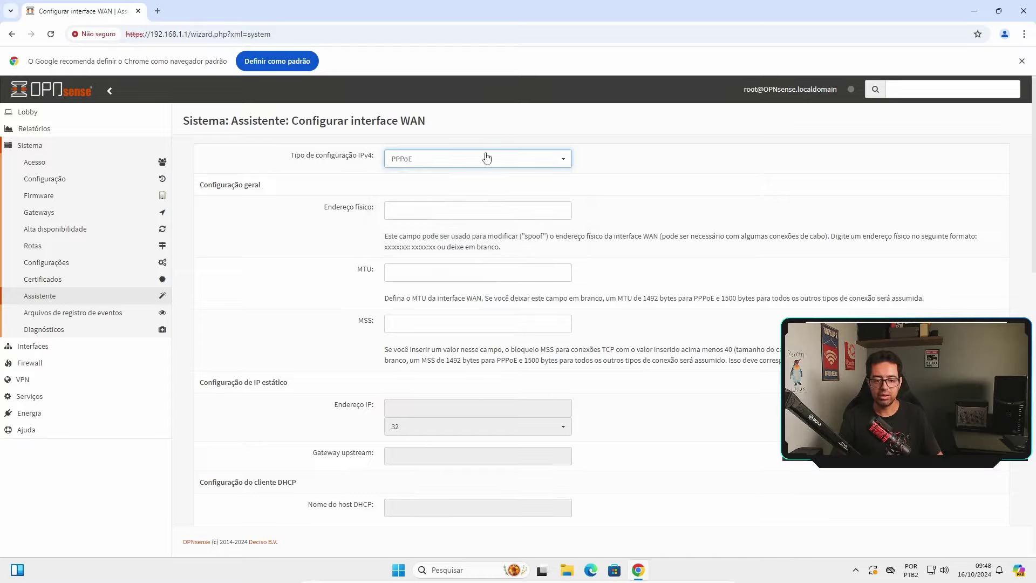
scroll(417, 276, "down", 3)
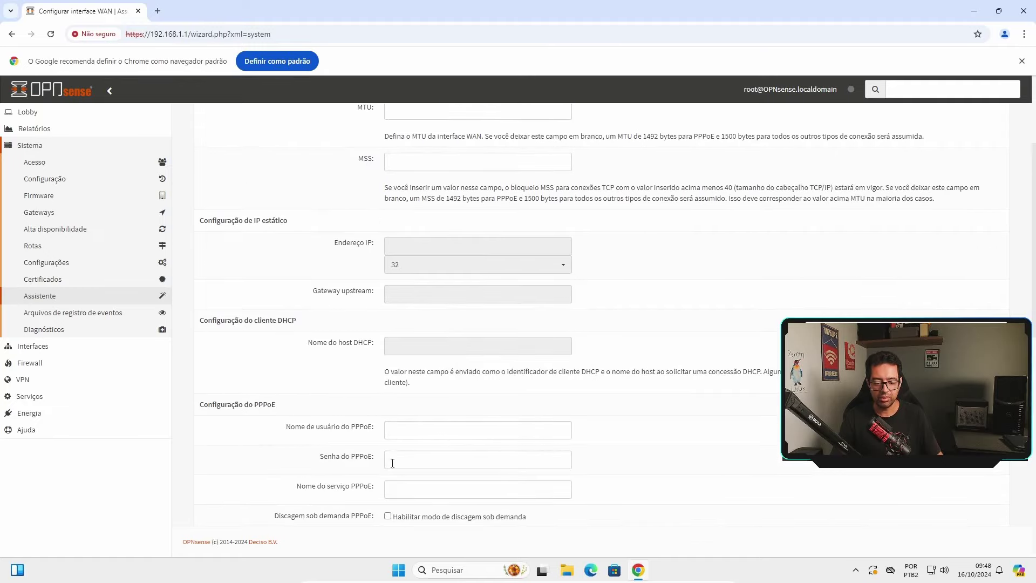
scroll(421, 445, "down", 1)
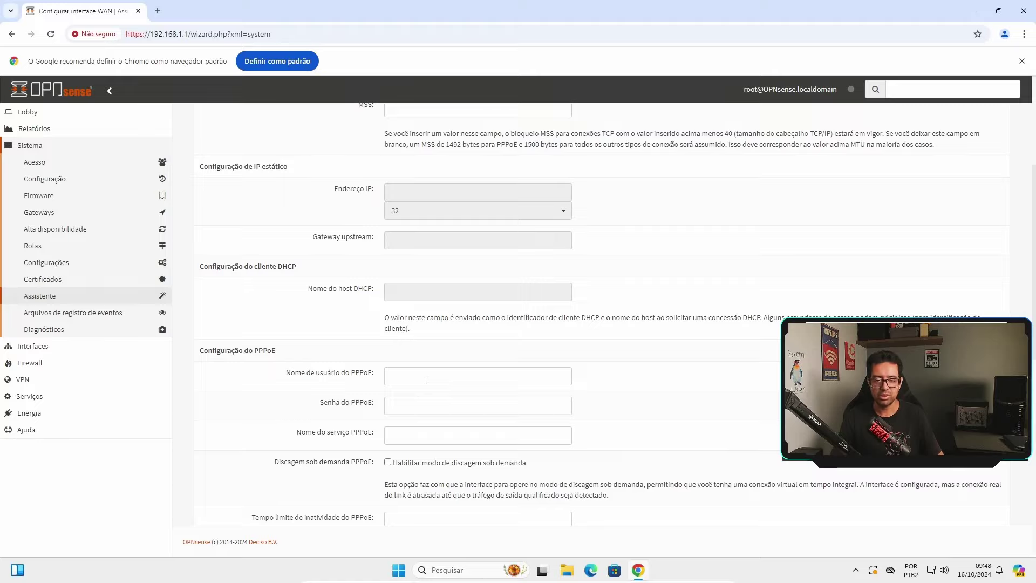
scroll(426, 379, "down", 2)
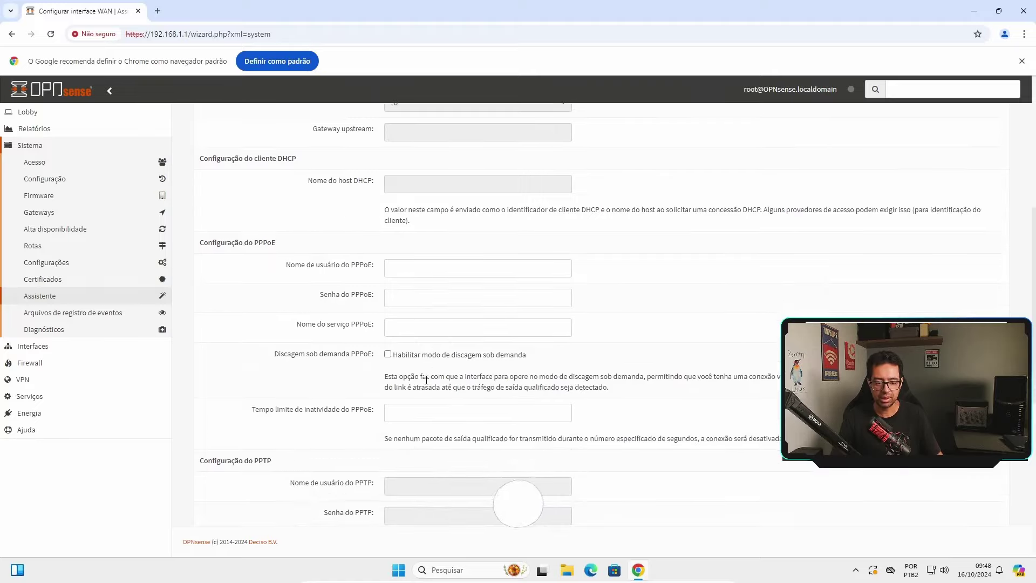
scroll(427, 380, "down", 4)
scroll(427, 380, "up", 14)
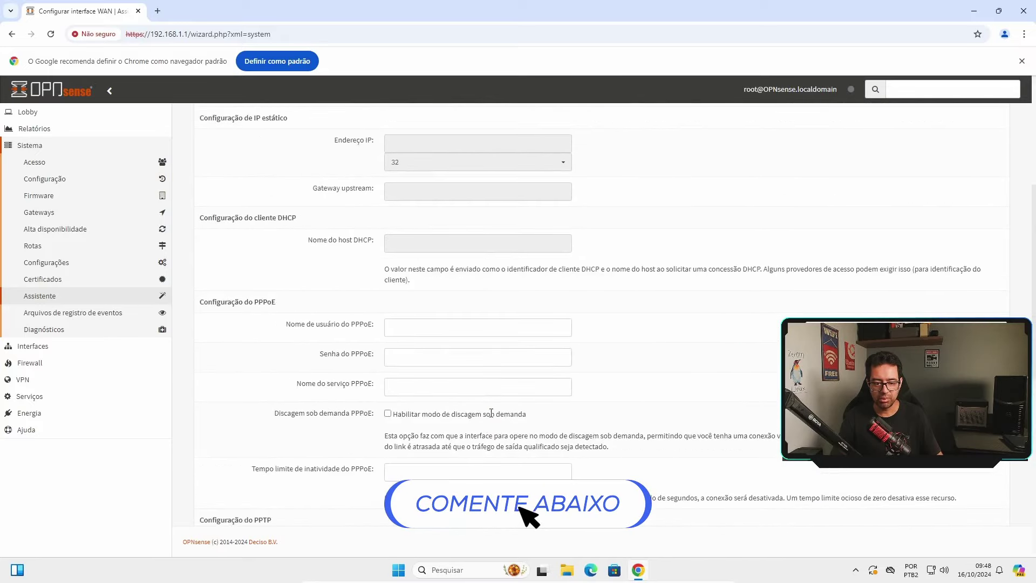
left_click(502, 158)
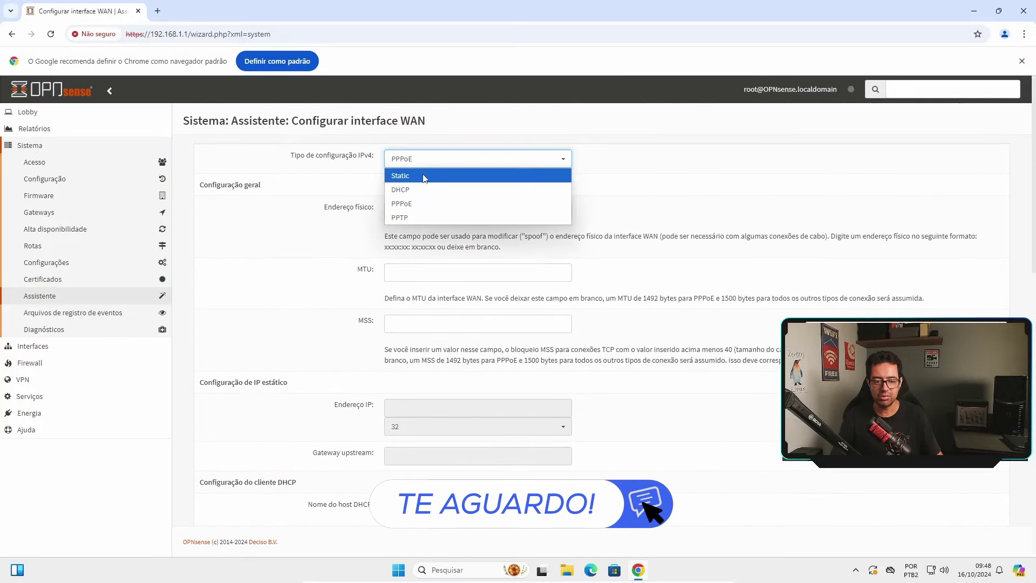
left_click(424, 190)
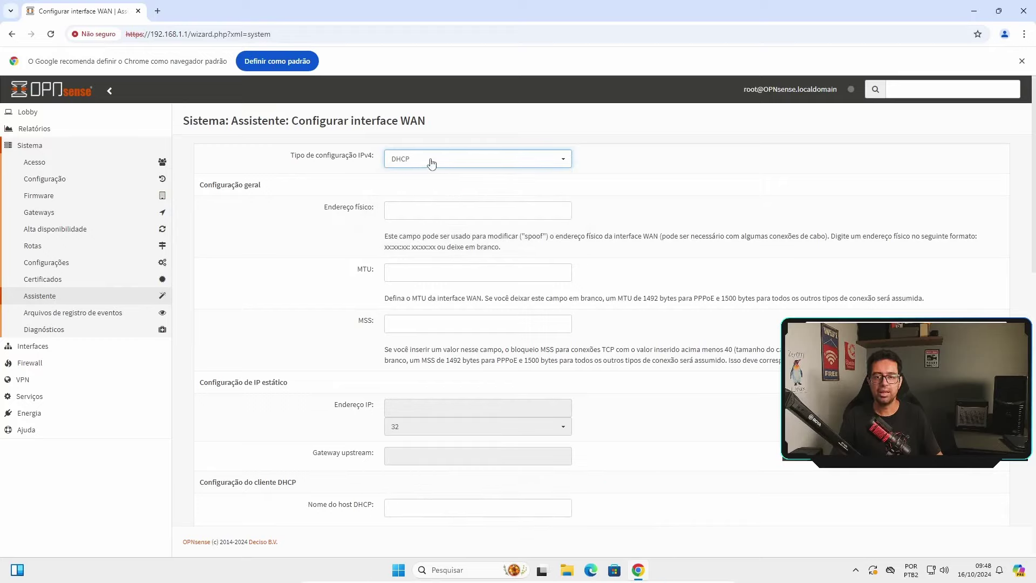
left_click(427, 161)
left_click(419, 172)
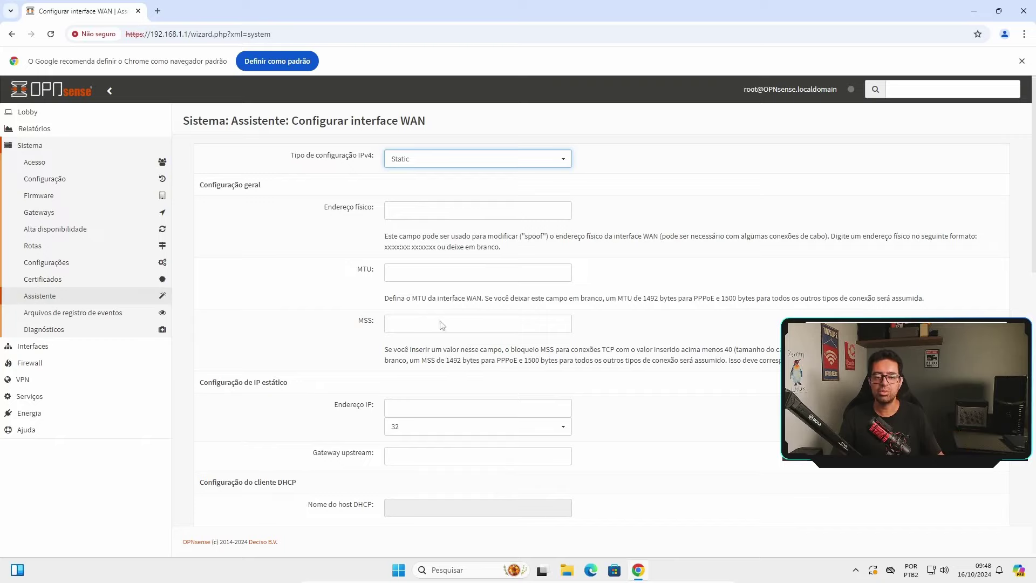
left_click(434, 163)
left_click(432, 189)
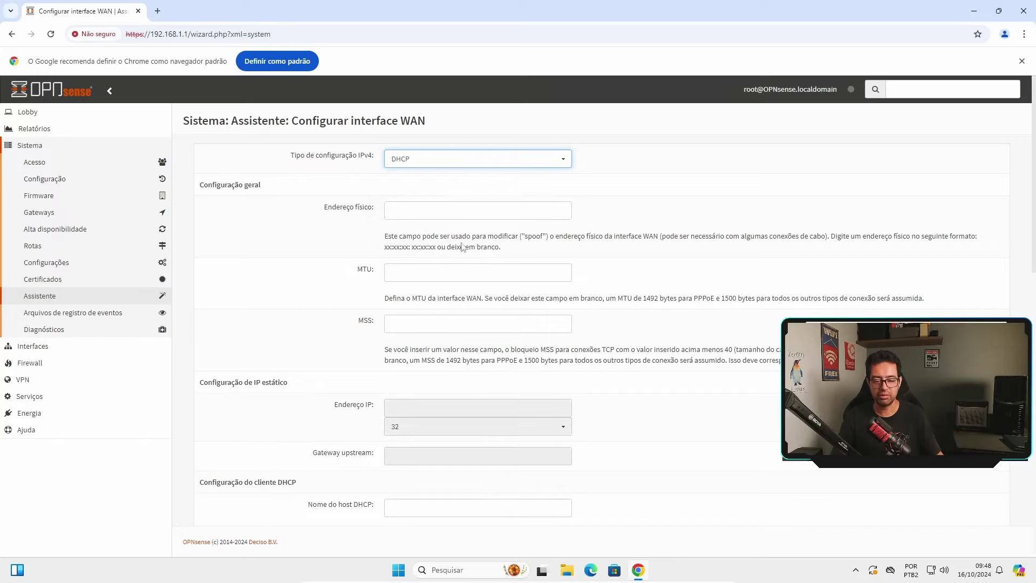
Unblock RFC1918 private and bogon networks on the WAN and advance to LAN setup
scroll(599, 399, "down", 15)
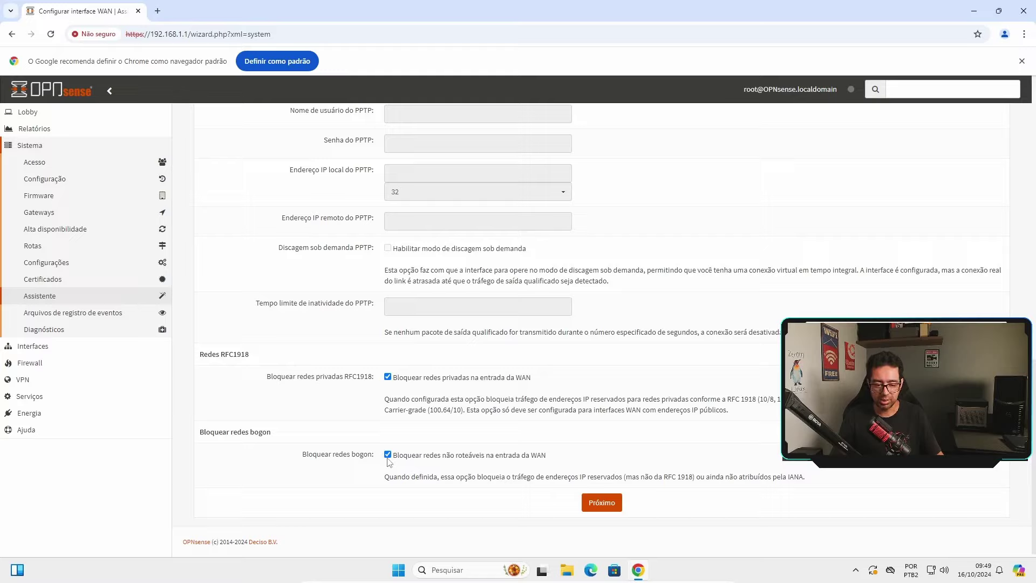
left_click(388, 377)
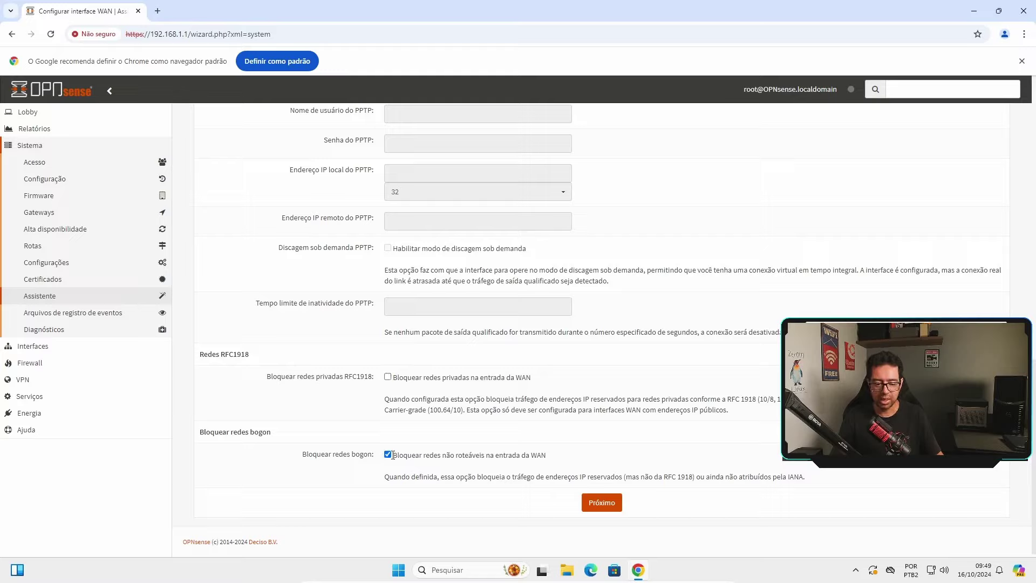
left_click(387, 455)
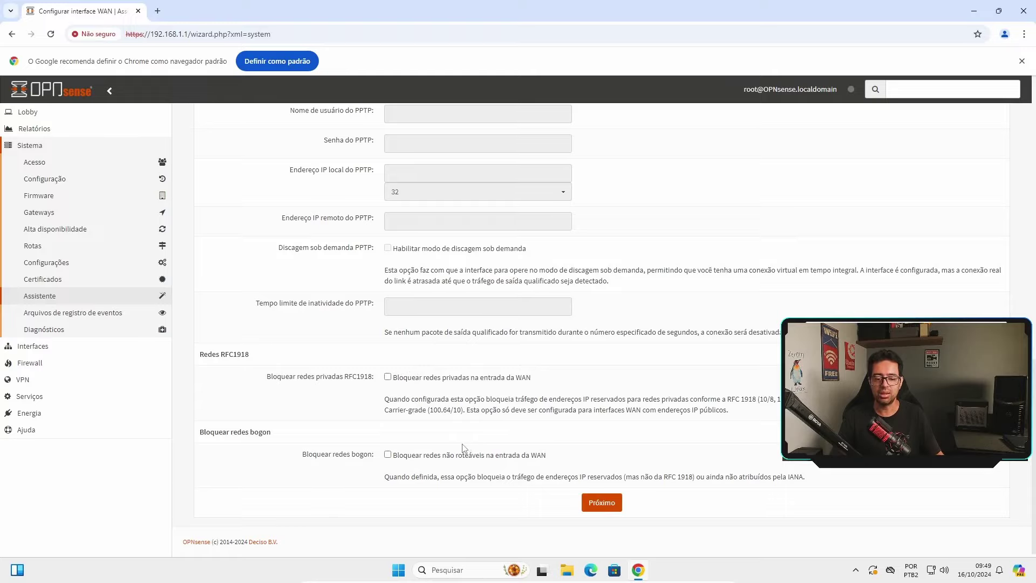
left_click(604, 504)
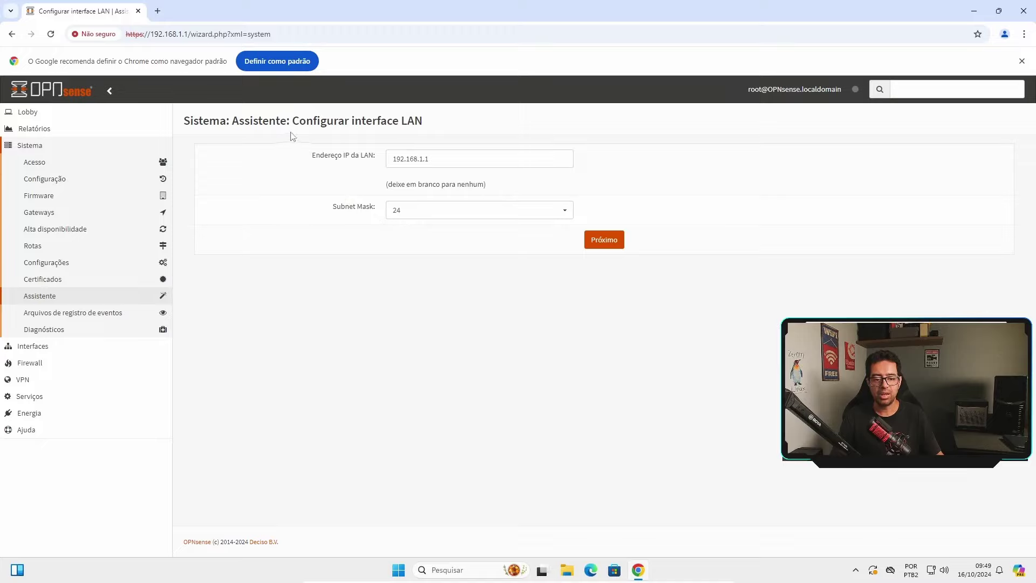
Try LAN IP 192.168.1.254, revert to 192.168.1.1, keep mask 24, and continue
left_click(462, 162)
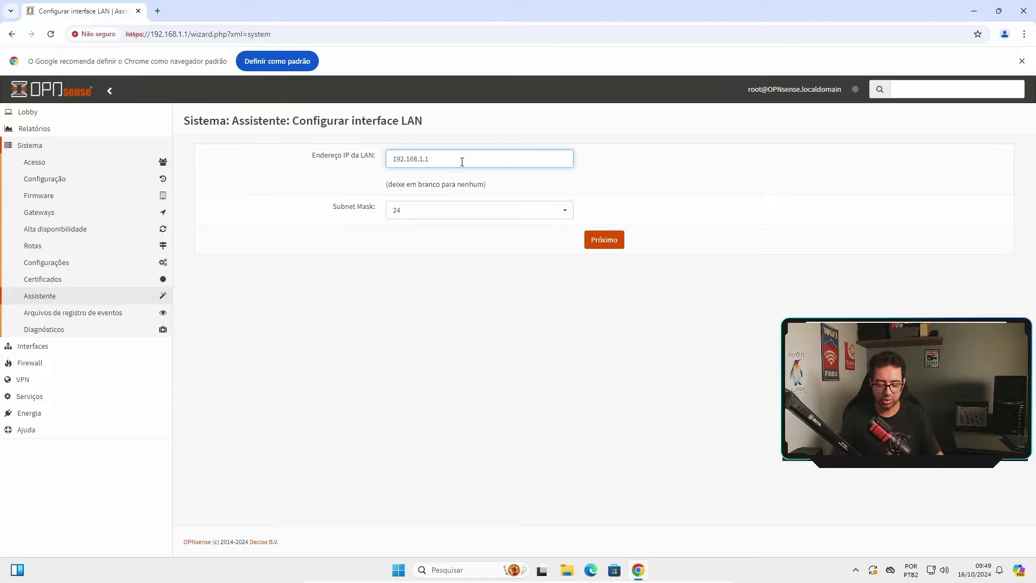
key("BackSpace")
type("254")
key("BackSpace")
key("BackSpace")
key("BackSpace")
type("1")
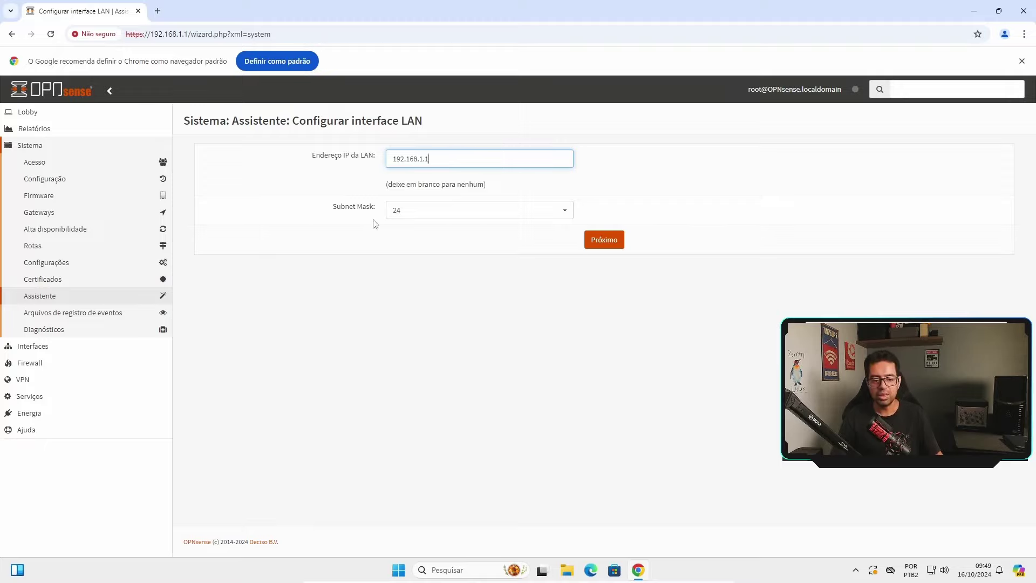
left_click(443, 212)
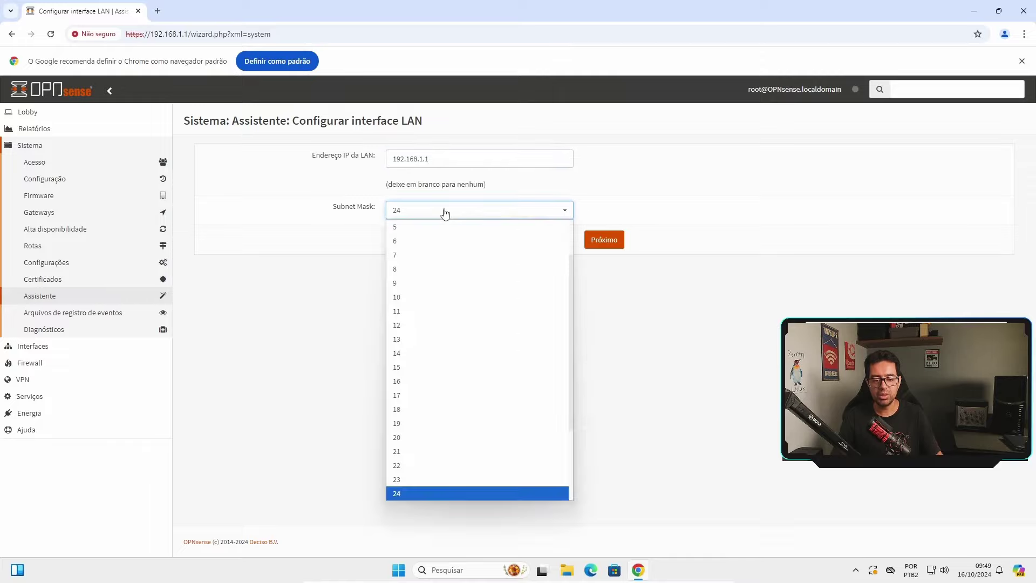
left_click(656, 312)
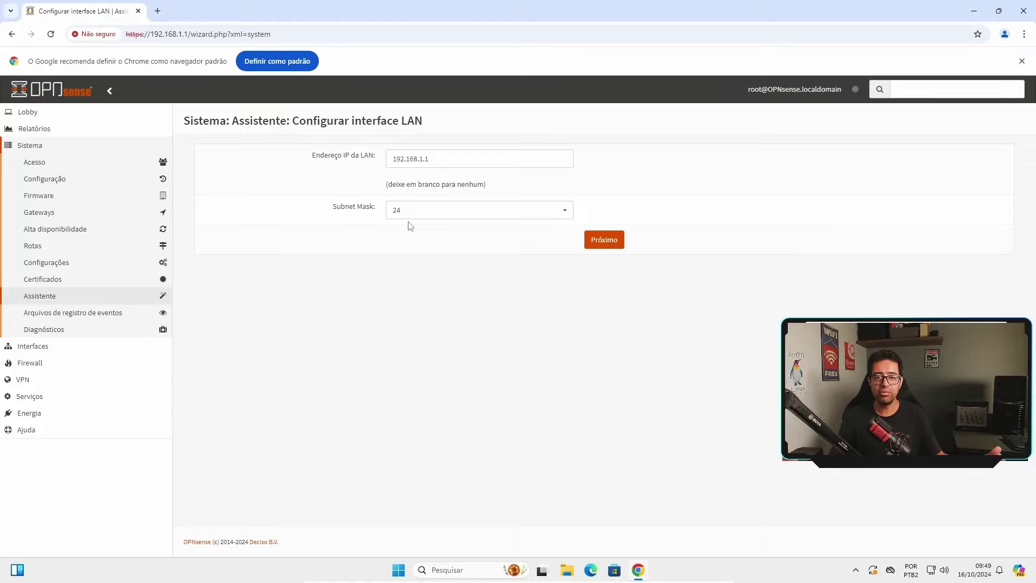
left_click(613, 246)
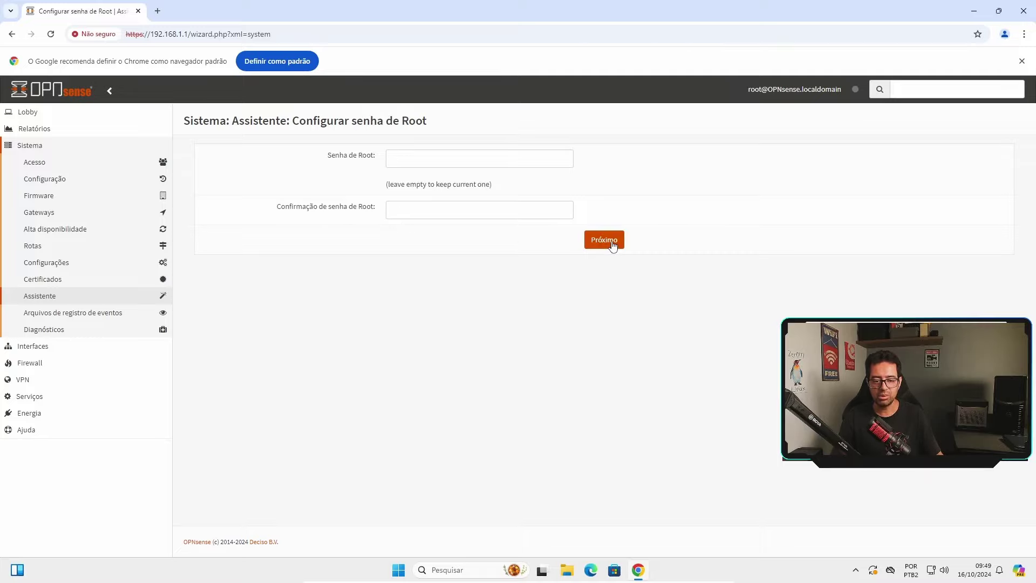
Skip changing the root password and reload to apply the wizard configuration
left_click(435, 154)
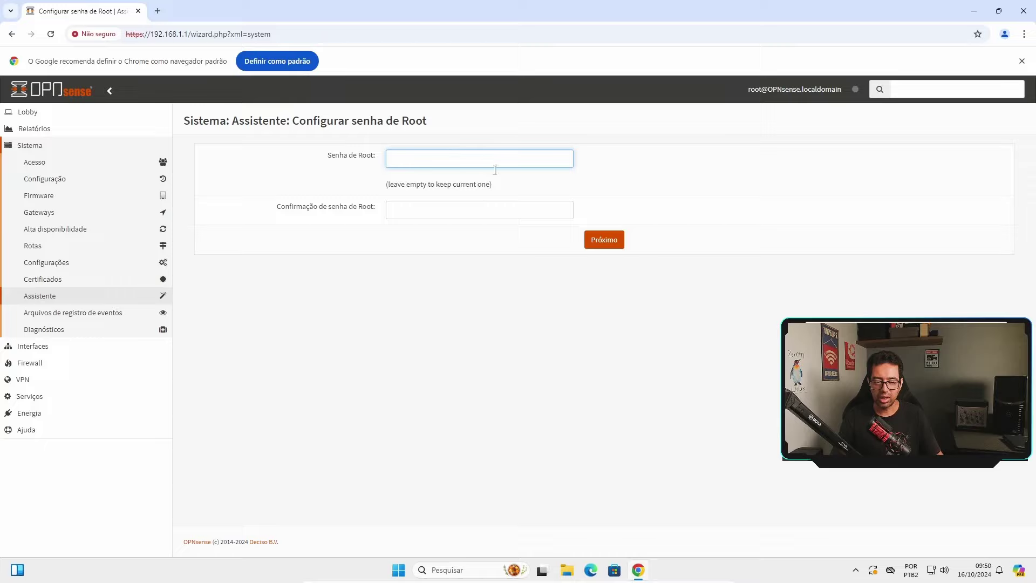
left_click(610, 243)
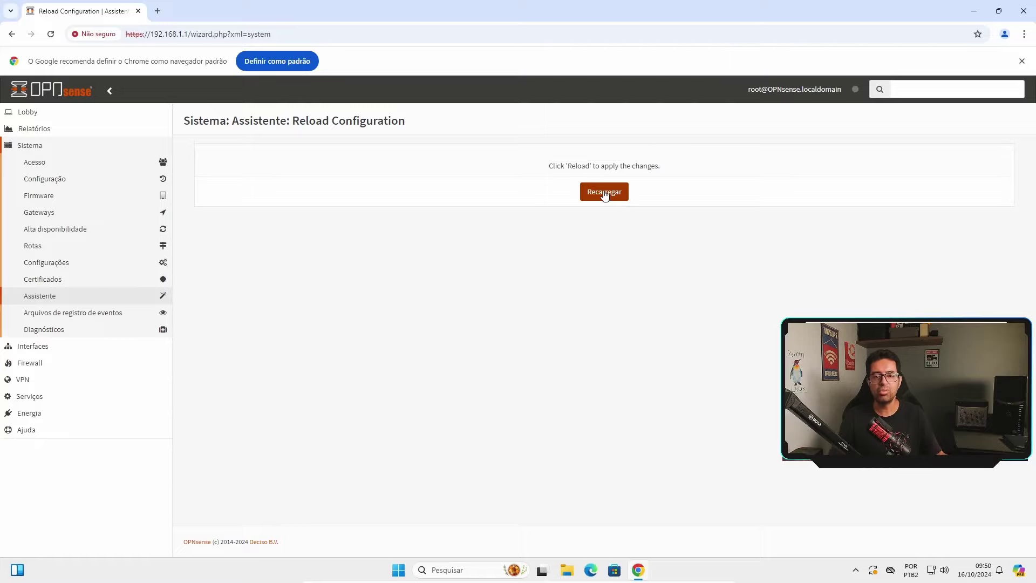
left_click(604, 193)
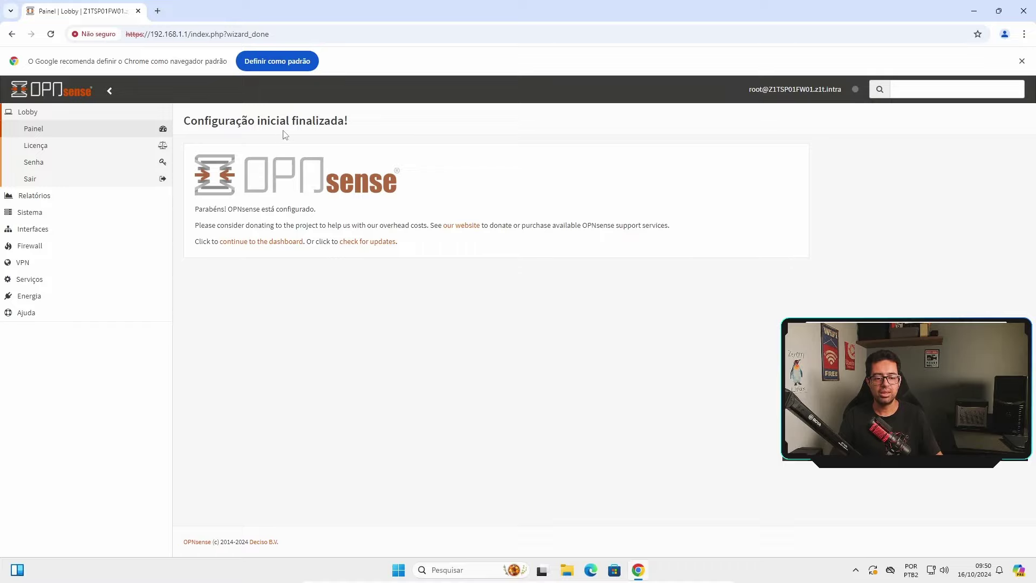
Open the Lobby dashboard showing system info for Z1TSP01FW01.z1t.intra and both gateways online
left_click(59, 129)
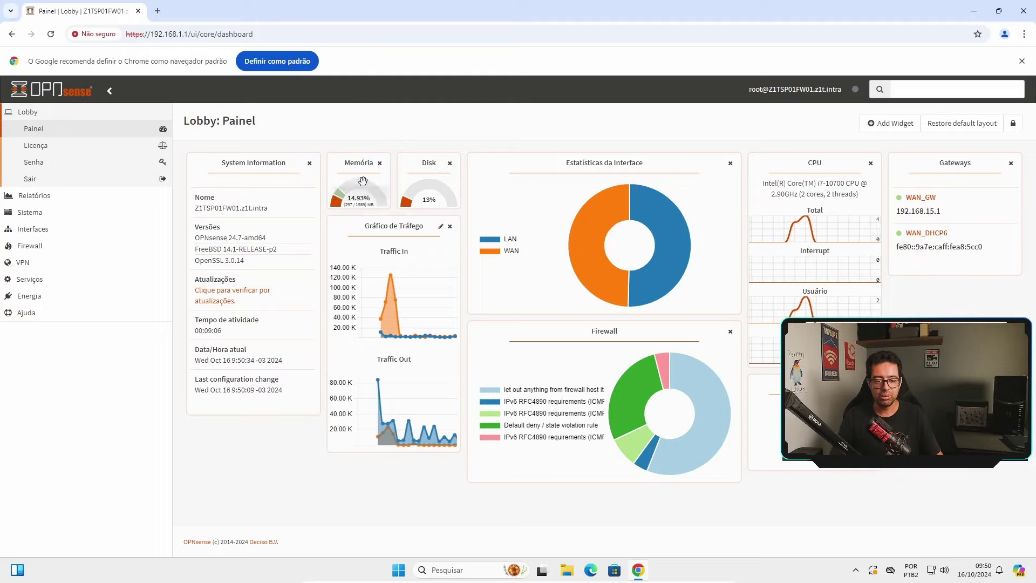
mouse_move(427, 187)
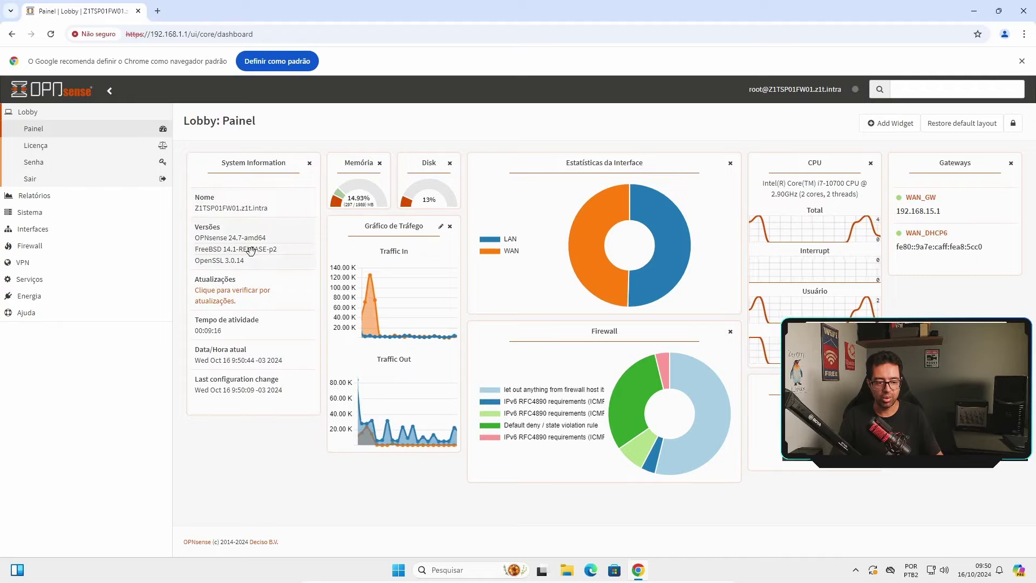
View the Licença and Senha pages, then the Relatórios Integridade health report
left_click(61, 146)
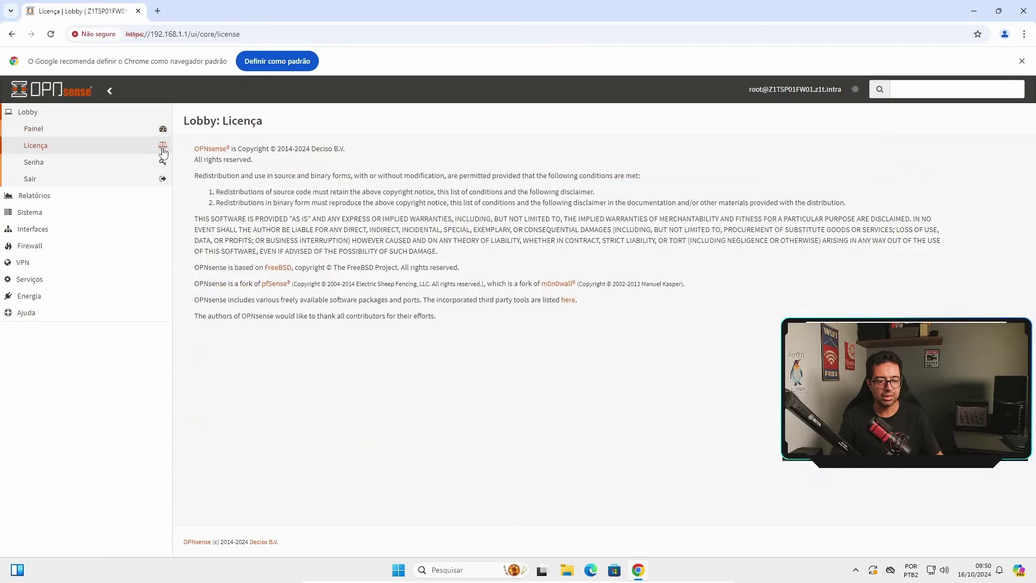
left_click(57, 162)
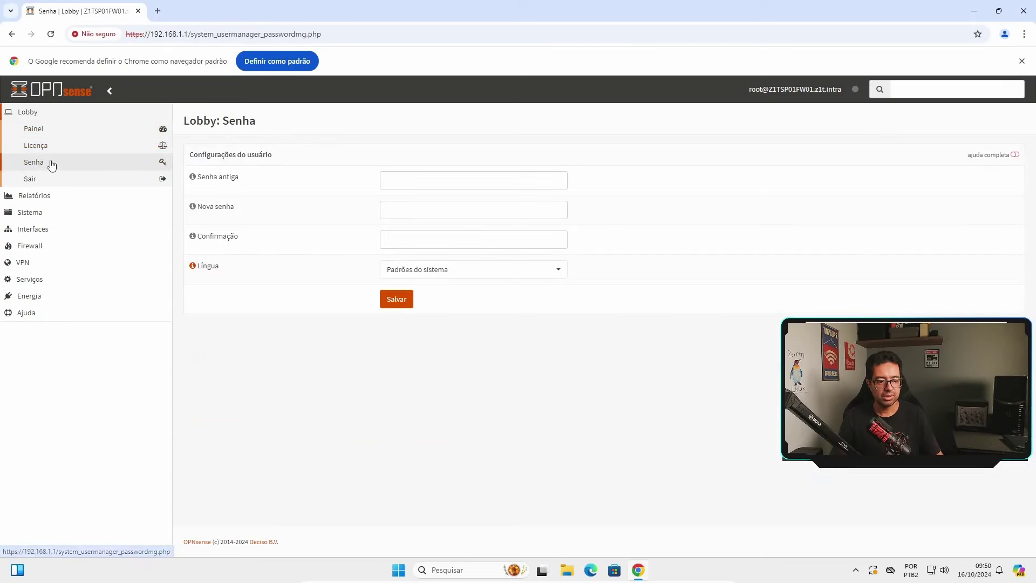
left_click(51, 197)
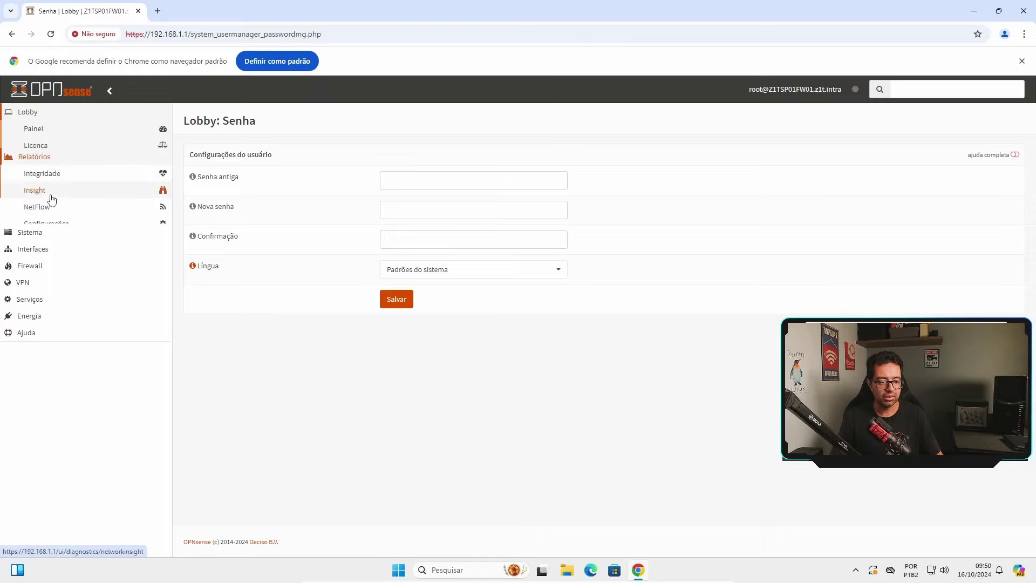
left_click(69, 147)
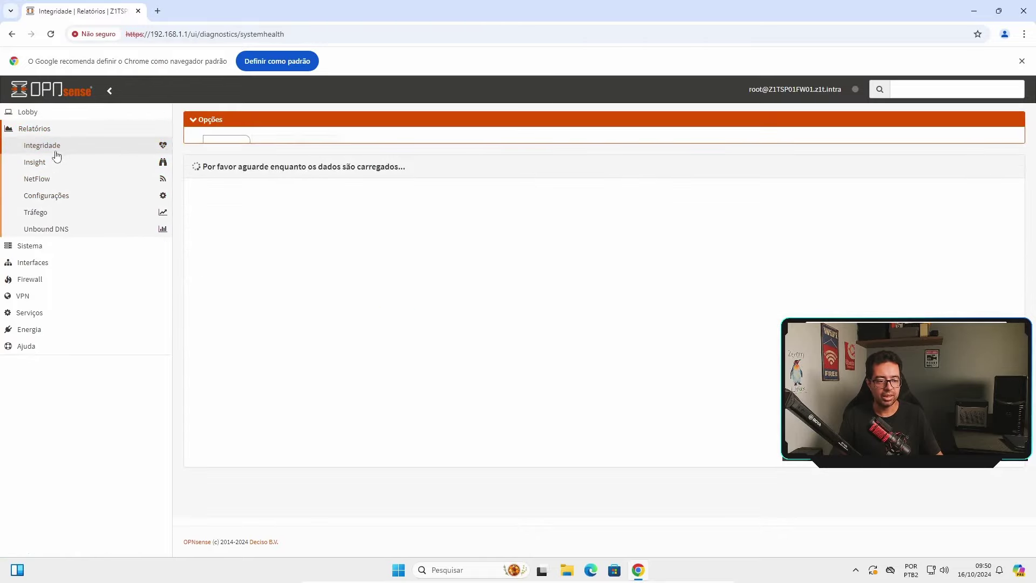
Browse the Insight, NetFlow, Configurações, Tráfego and Unbound DNS report pages
left_click(57, 165)
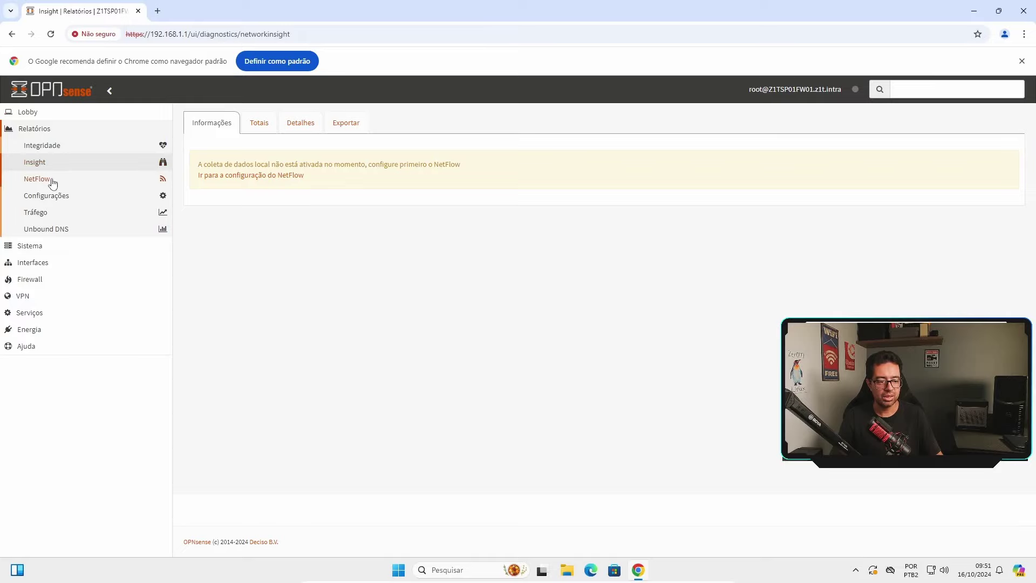
left_click(56, 180)
left_click(69, 195)
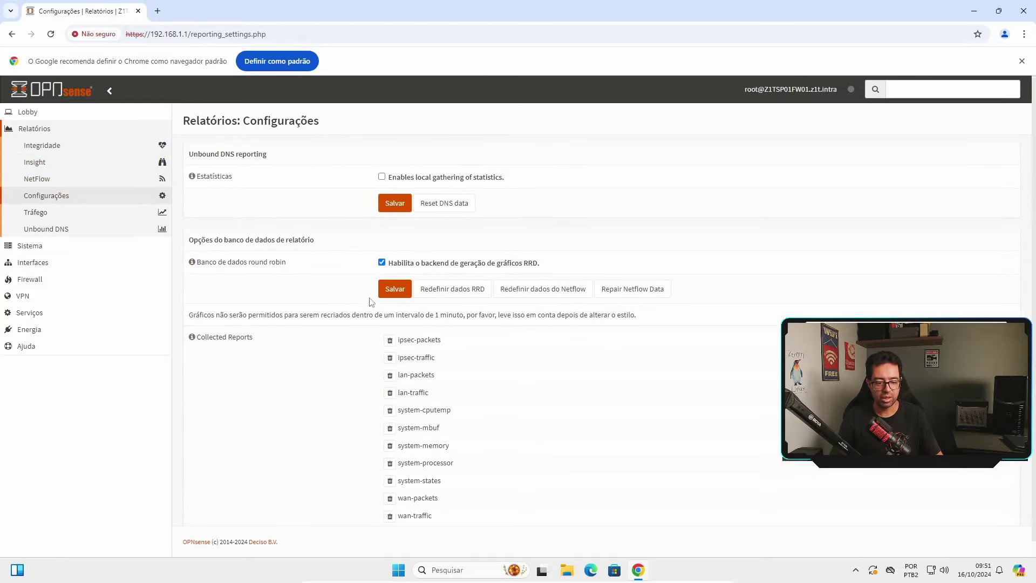
scroll(343, 390, "down", 1)
left_click(76, 212)
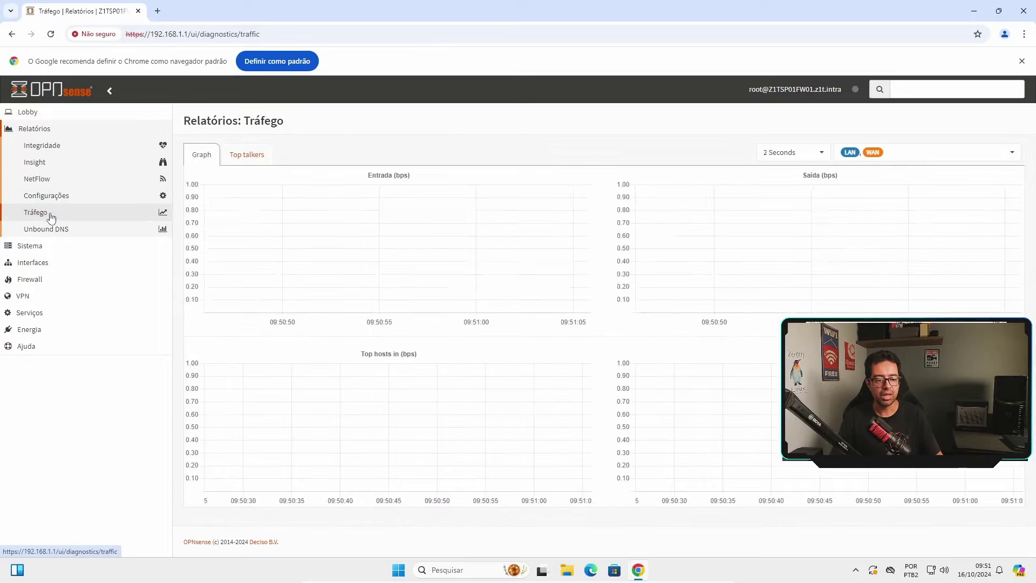
left_click(76, 230)
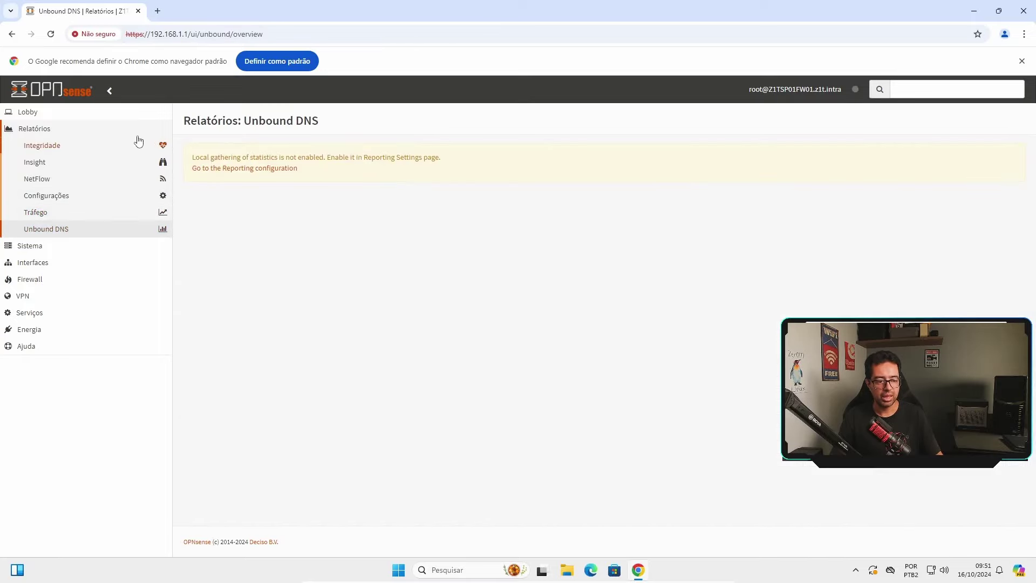
left_click(73, 246)
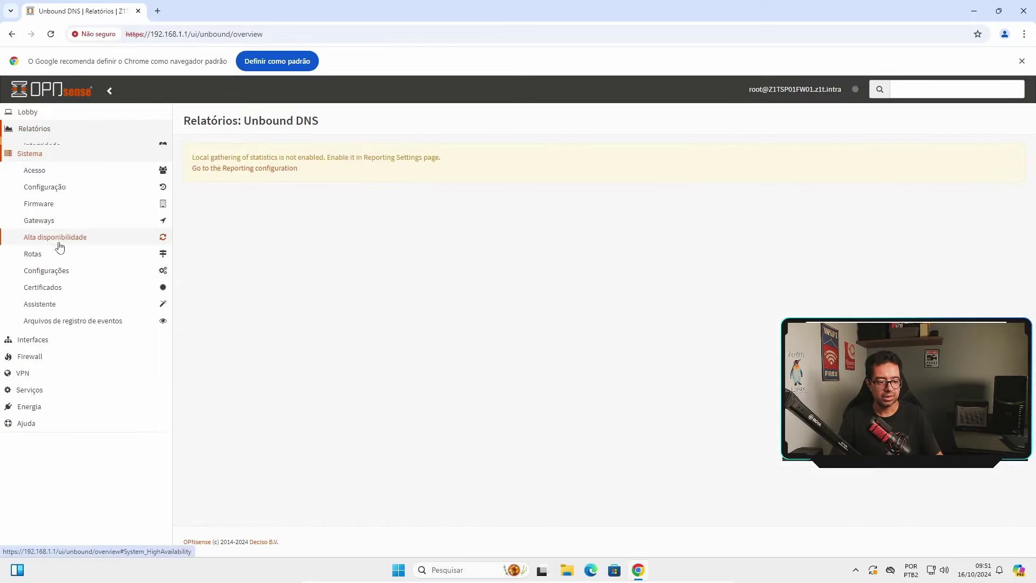
Visit the Acesso pages: Usuários, Grupos, Servidores and the Testador authentication form
left_click(80, 163)
left_click(85, 181)
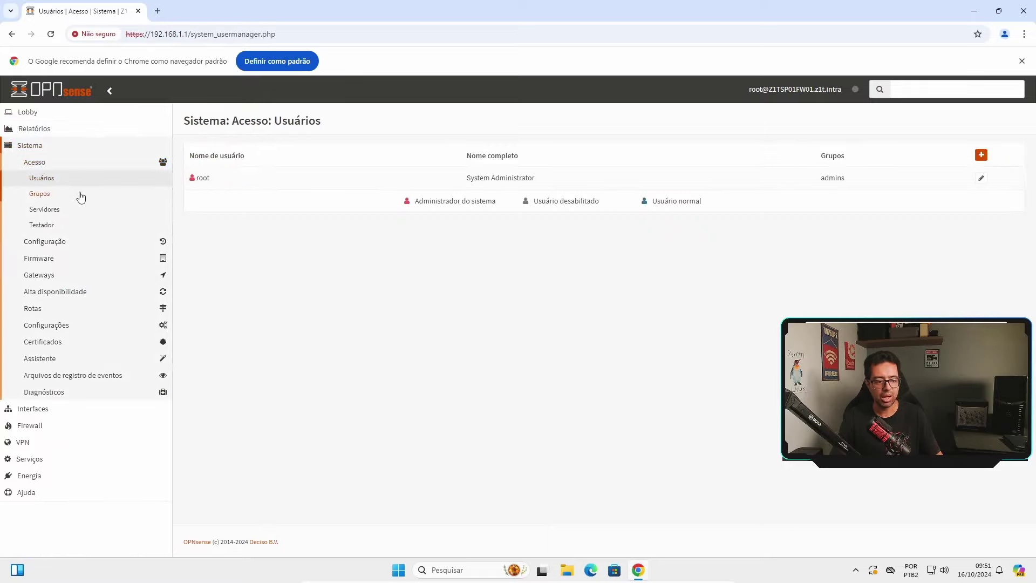
left_click(80, 196)
left_click(88, 212)
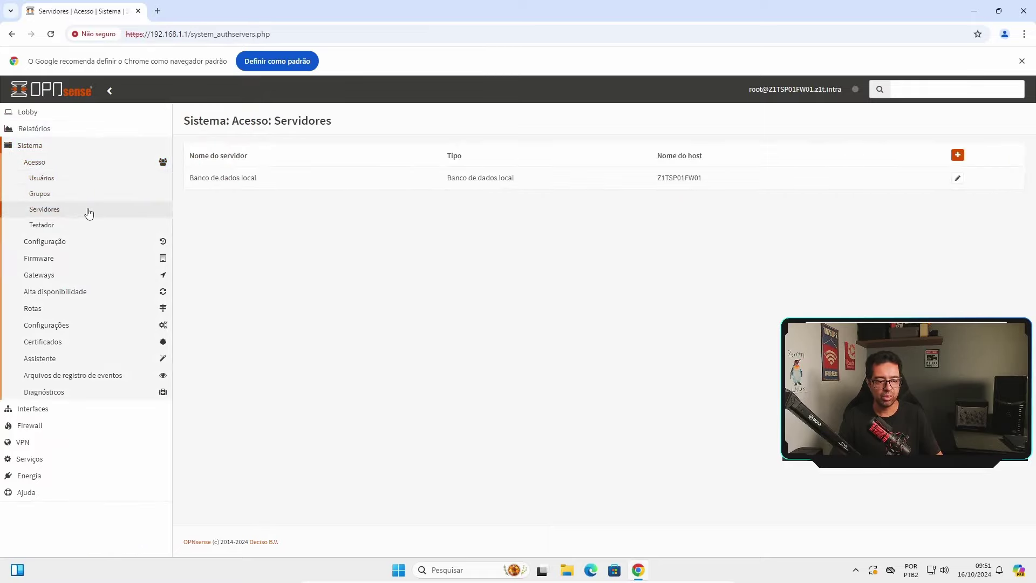
left_click(64, 229)
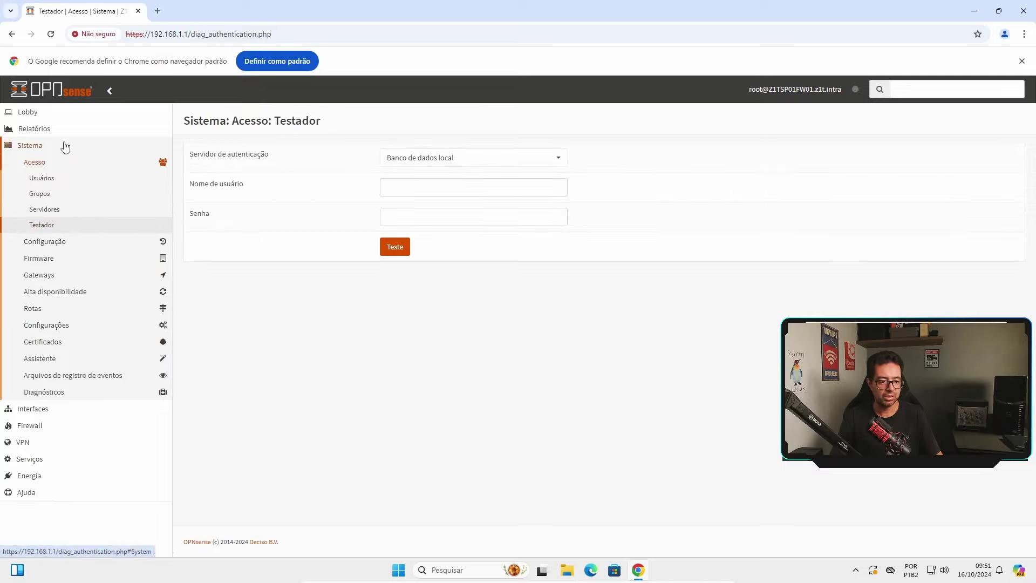
left_click(56, 164)
Browse Configuração Backups and Padrões, ending on Histórico comparing the two wizard backups
left_click(80, 180)
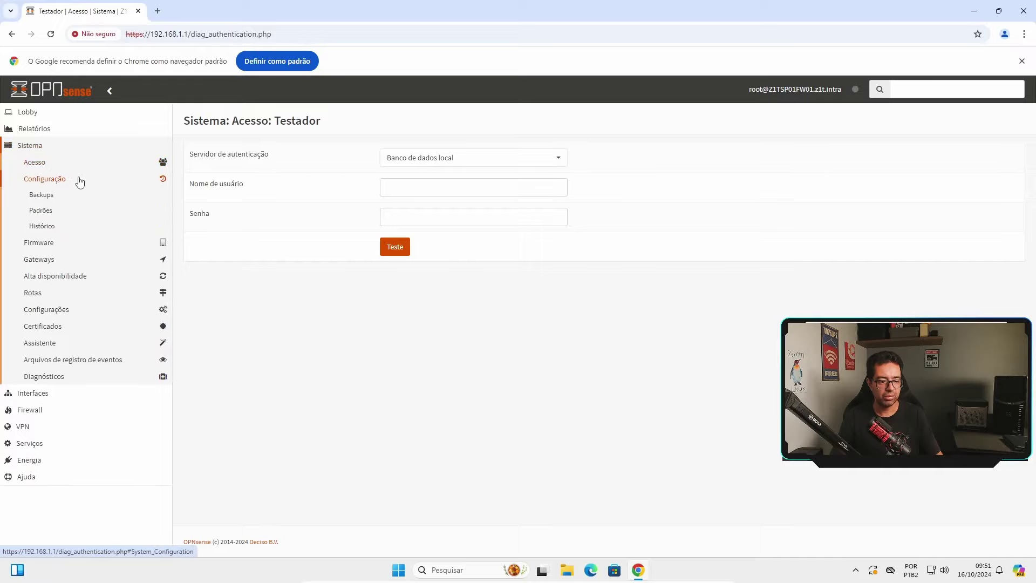
left_click(56, 195)
scroll(370, 291, "down", 6)
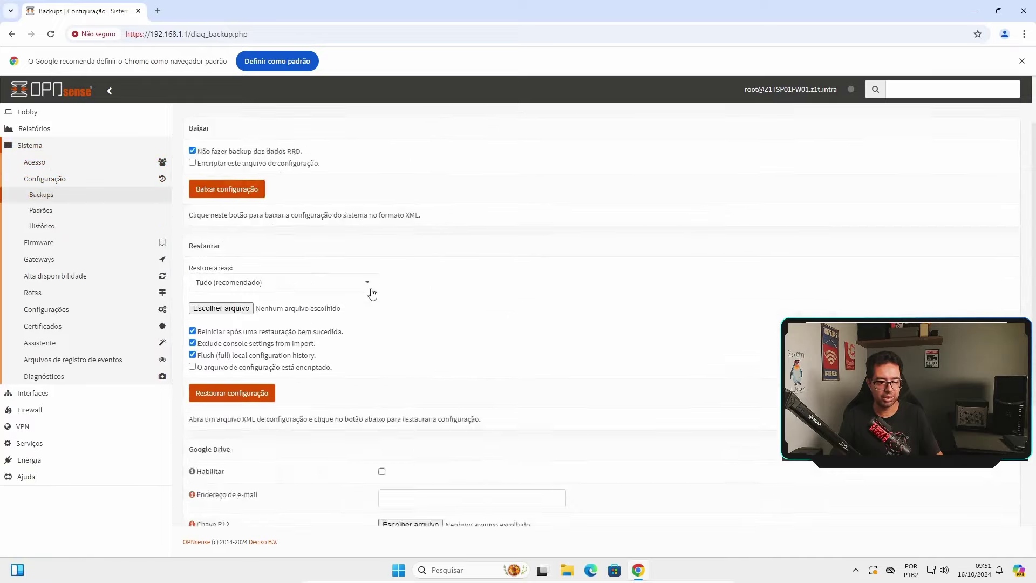
scroll(371, 292, "up", 6)
left_click(39, 210)
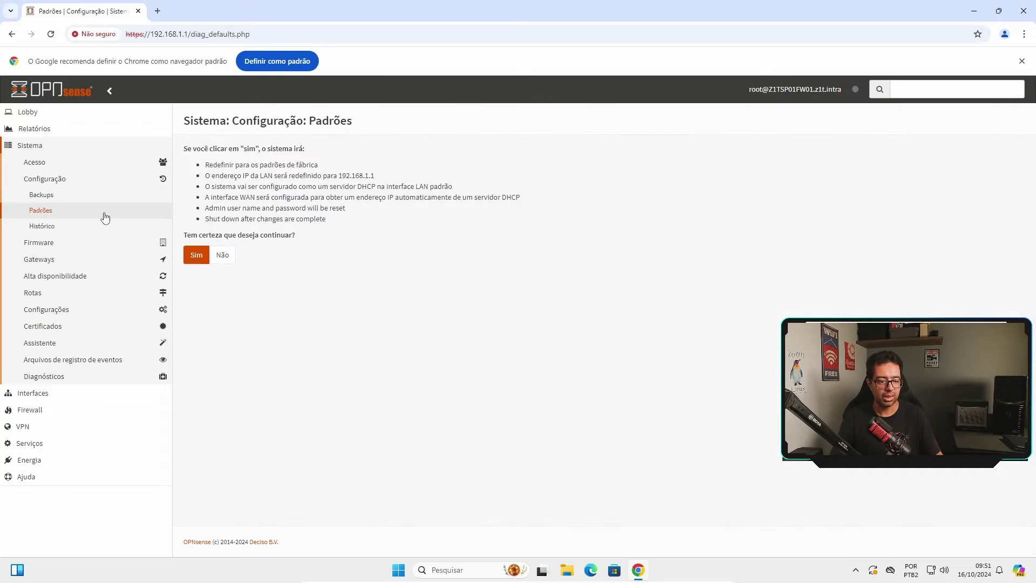
left_click(54, 227)
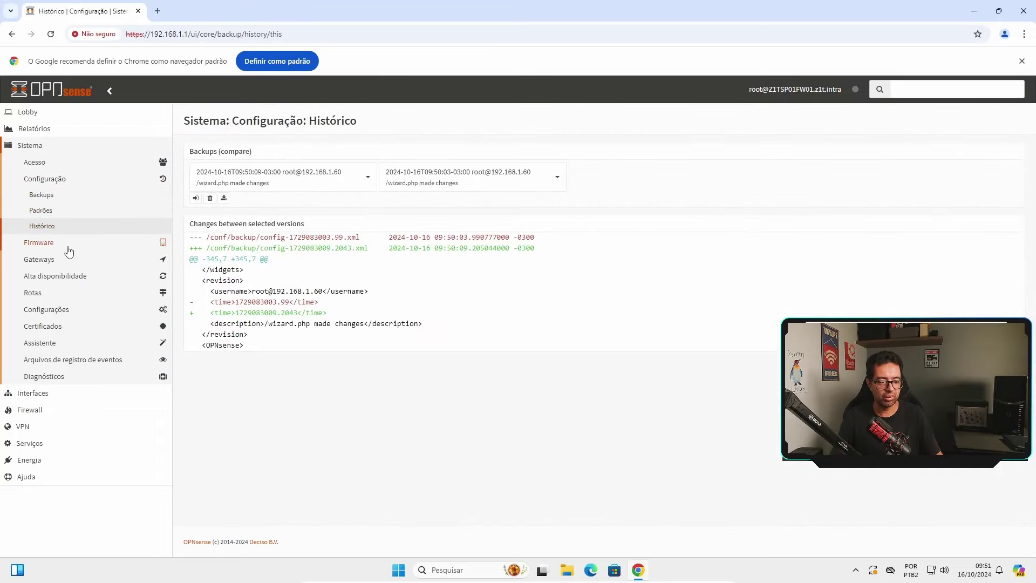
Review the Firmware Status, Configurações, Changelog, Atualizações, Plugins and Pacotes tabs
left_click(56, 242)
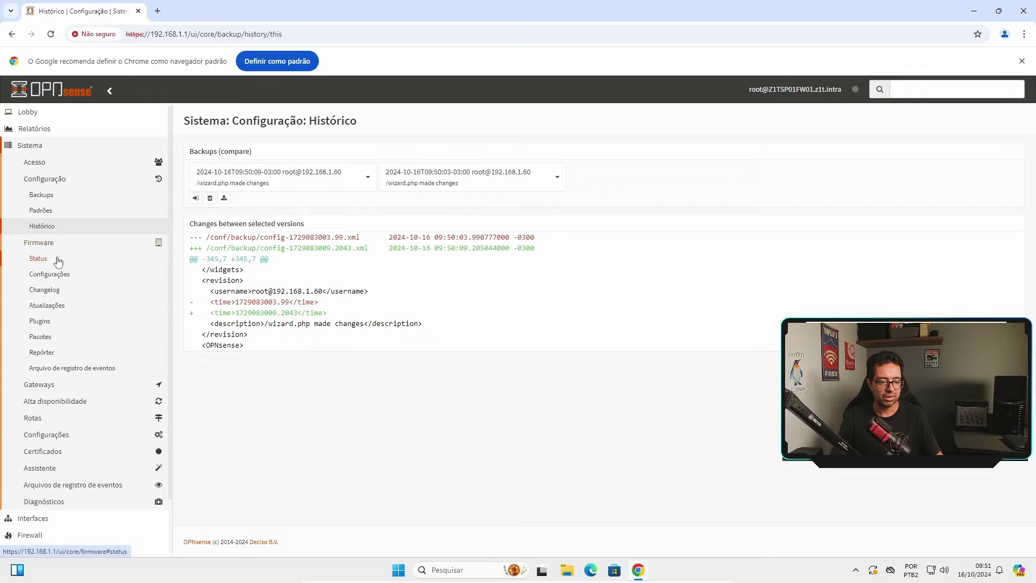
left_click(53, 227)
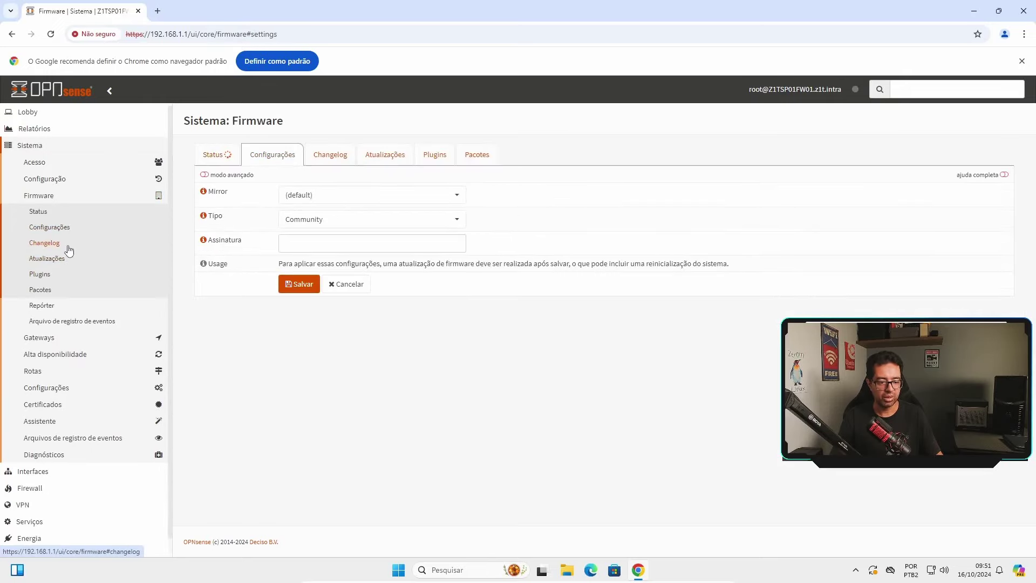
left_click(213, 154)
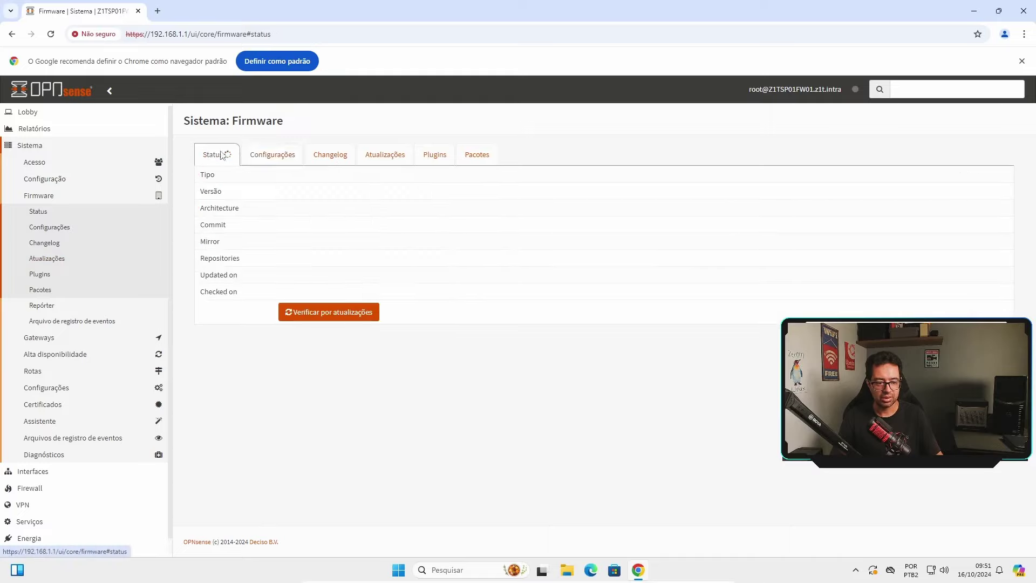
left_click(258, 157)
left_click(335, 156)
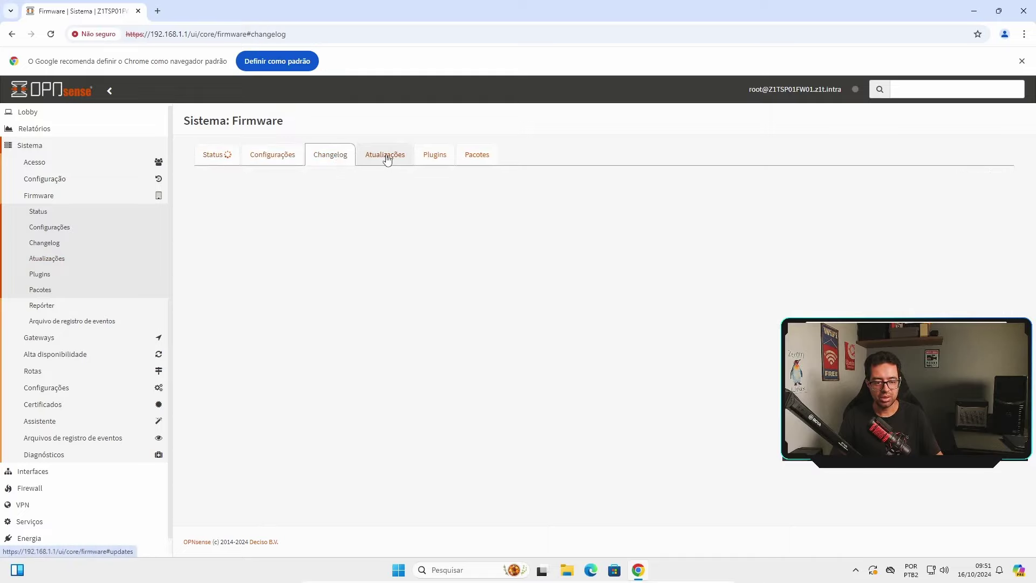
left_click(399, 157)
left_click(444, 157)
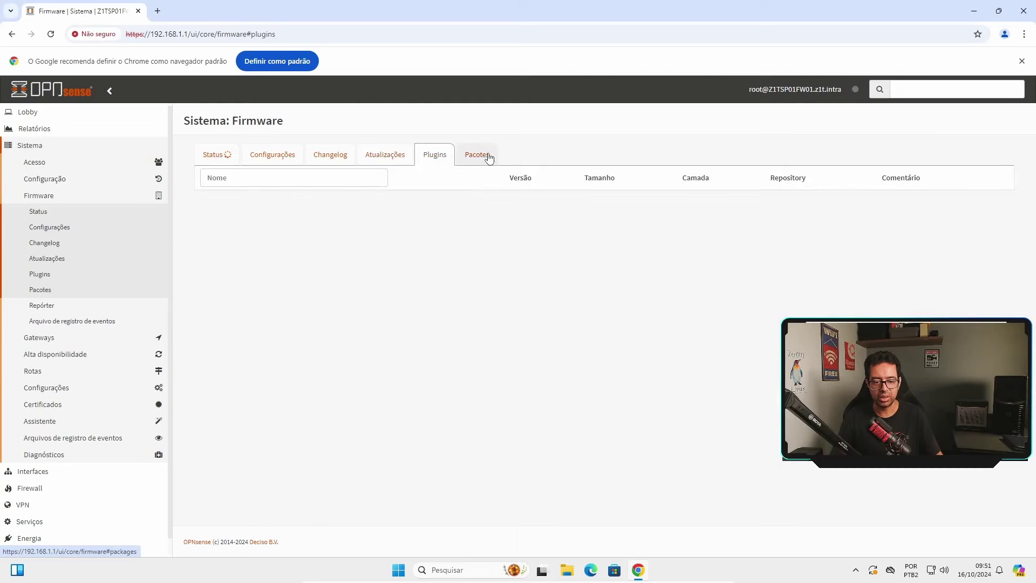
left_click(486, 156)
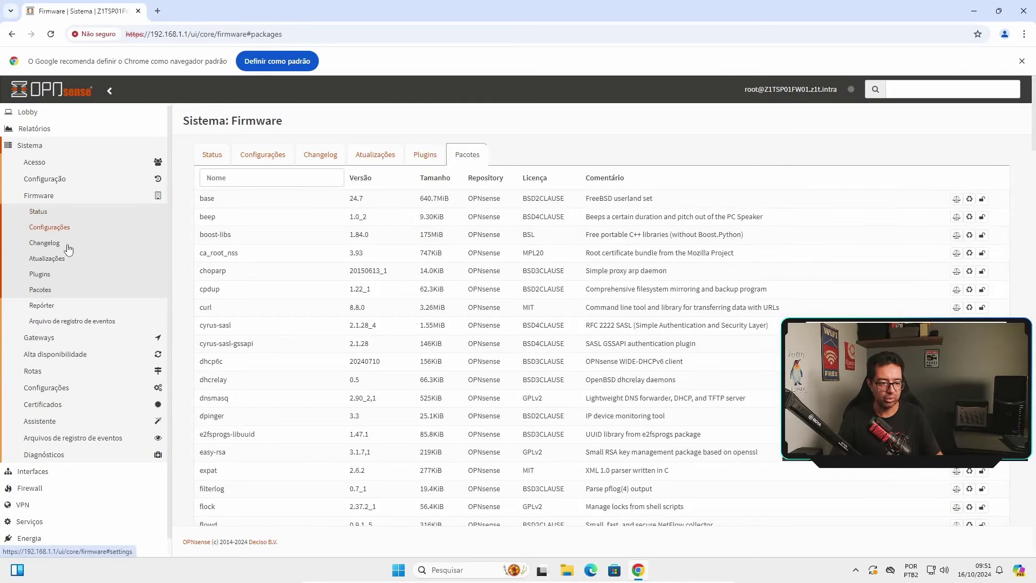
Recheck firmware settings and plugins, then open Gateways Configuração listing WAN_GW and WAN_DHCP6
left_click(272, 157)
left_click(426, 158)
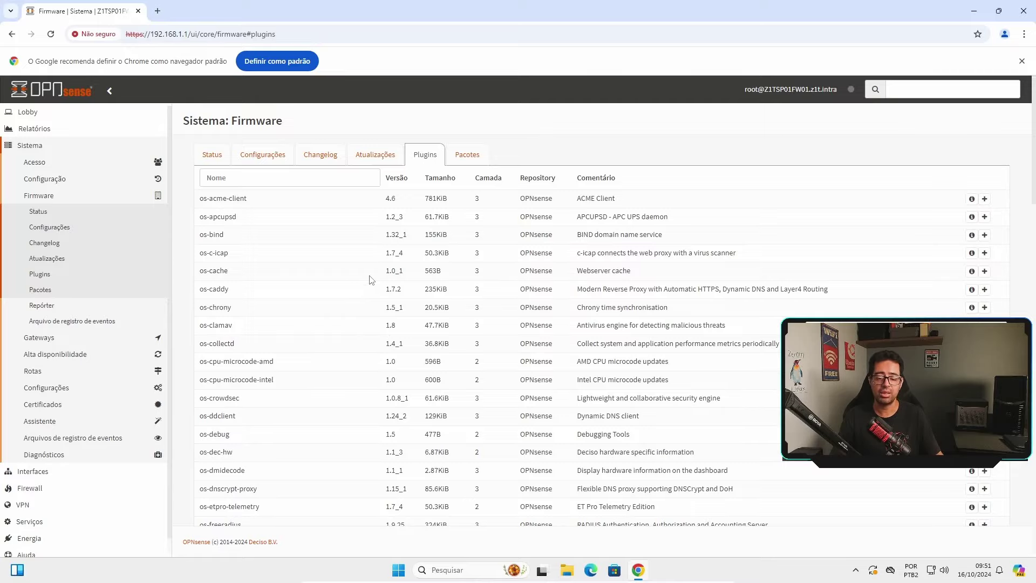
scroll(353, 325, "down", 15)
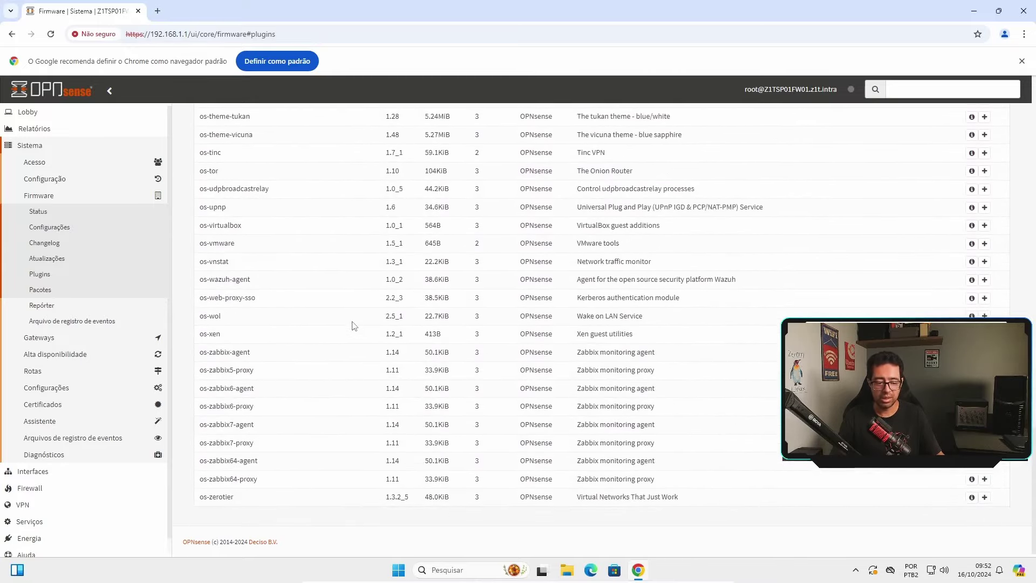
scroll(354, 325, "up", 12)
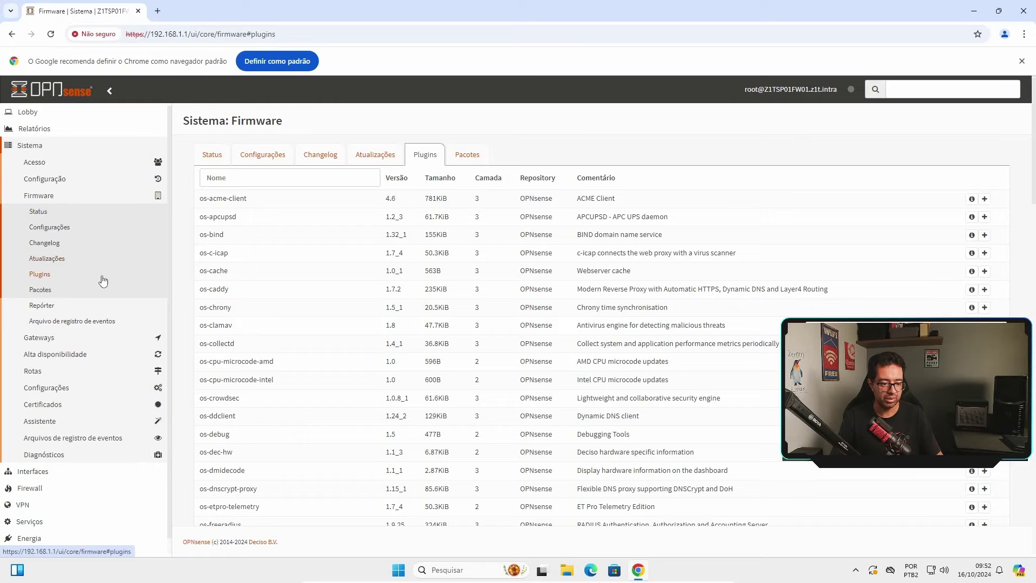
left_click(39, 337)
left_click(58, 228)
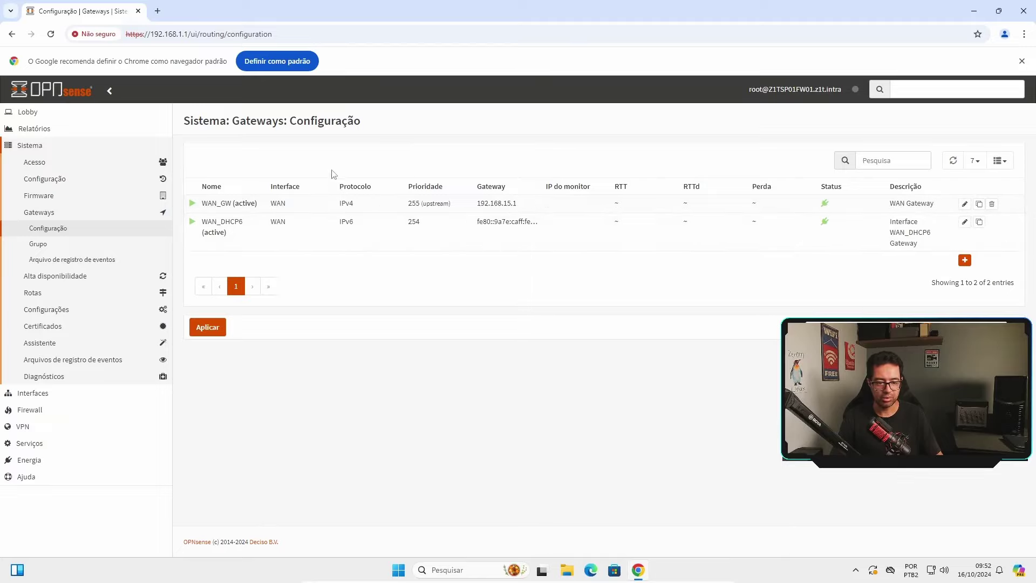
View the gateway Grupo and log pages, then high availability sync settings and status
left_click(38, 244)
left_click(71, 258)
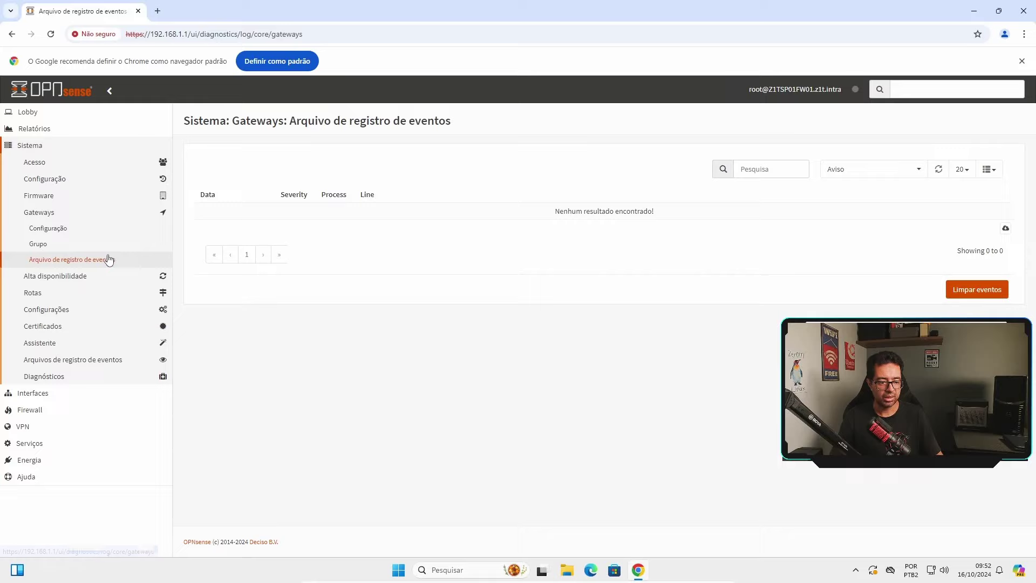
left_click(81, 211)
left_click(86, 229)
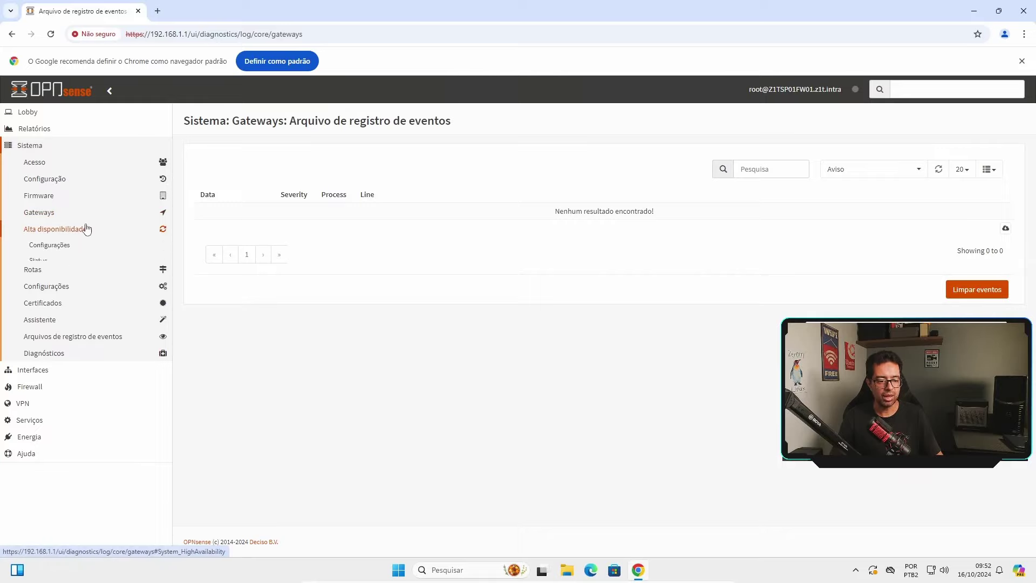
left_click(64, 246)
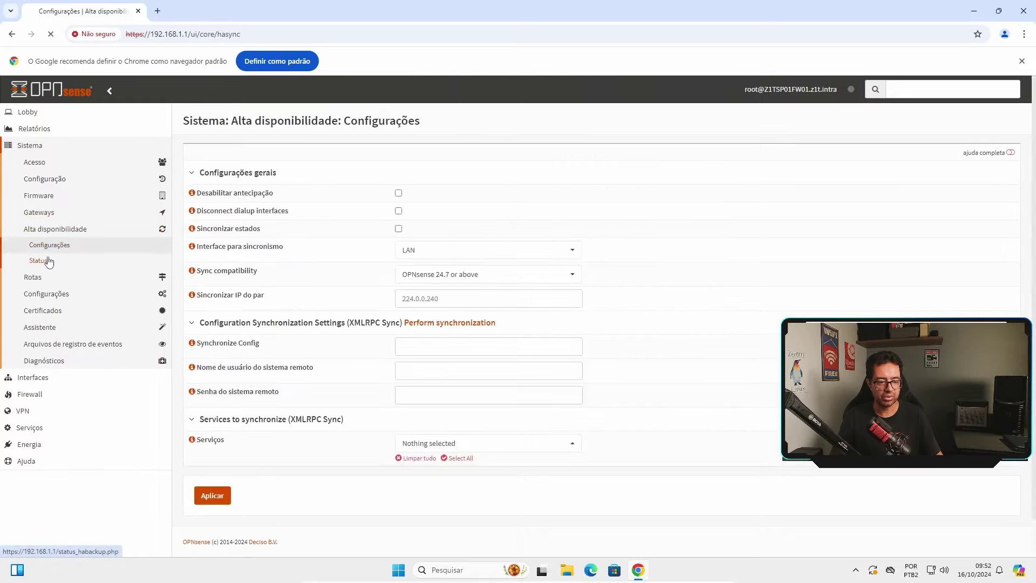
left_click(49, 261)
Check the static Rotas configuration and the current routing table
left_click(80, 233)
left_click(51, 246)
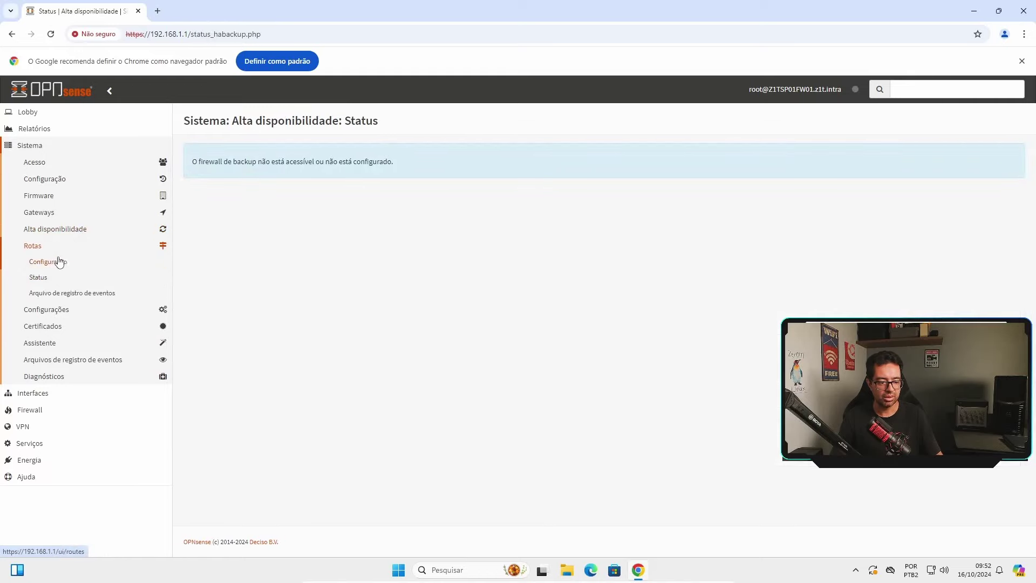
left_click(58, 261)
left_click(46, 277)
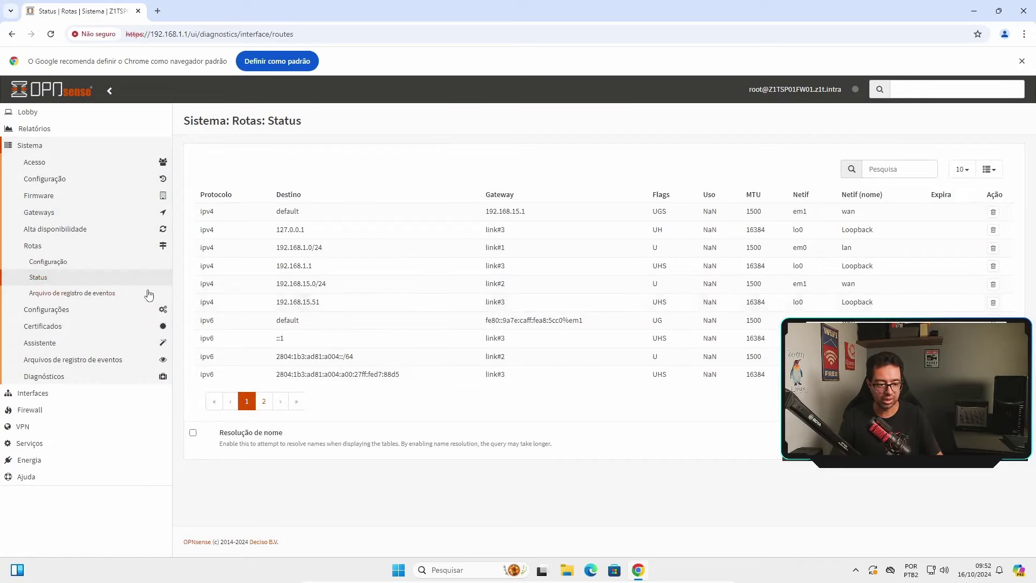
Browse Configurações Administração, Cron, Geral, Registro de eventos and Diversos pages
left_click(59, 309)
left_click(51, 278)
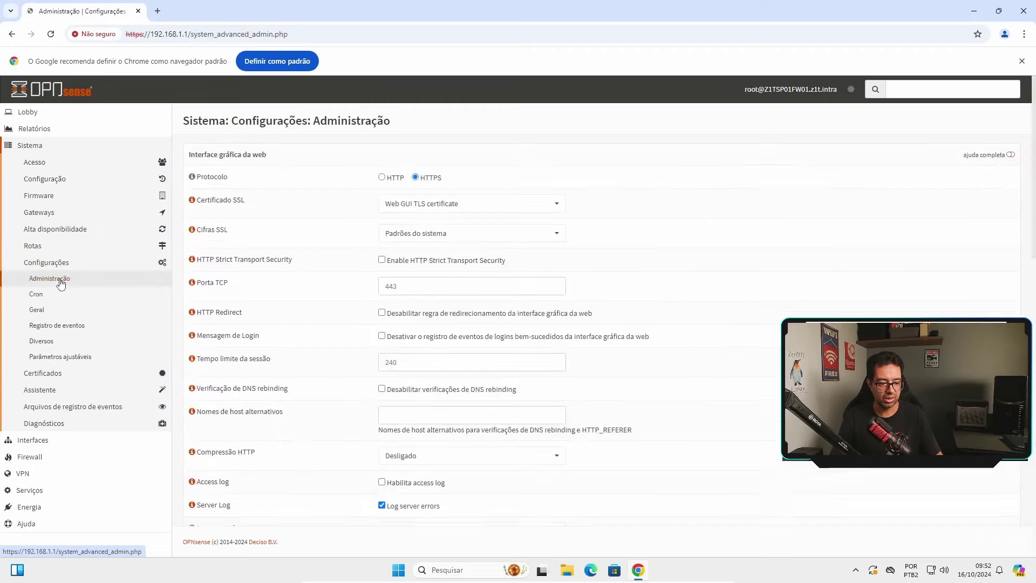
left_click(48, 296)
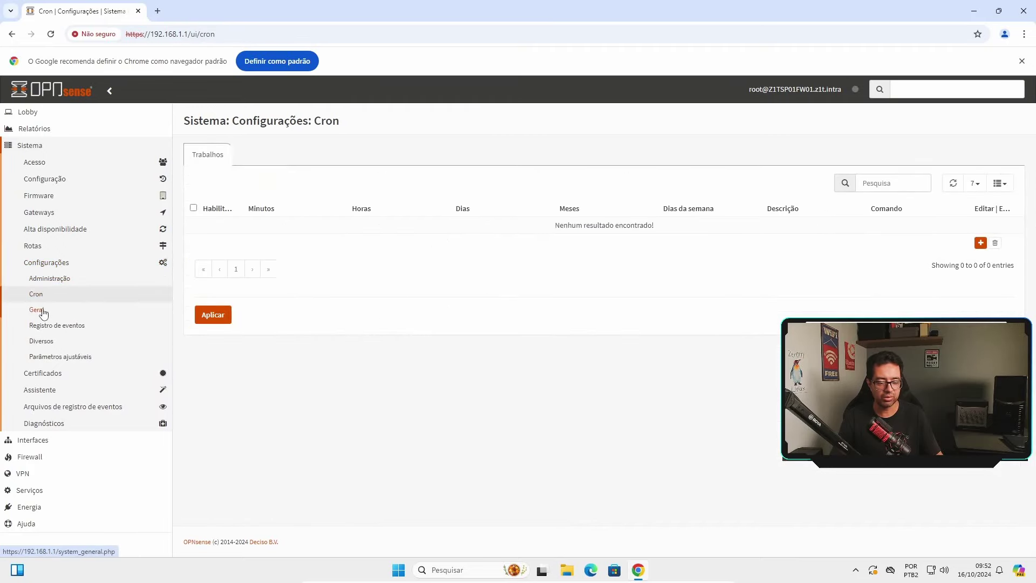
left_click(44, 312)
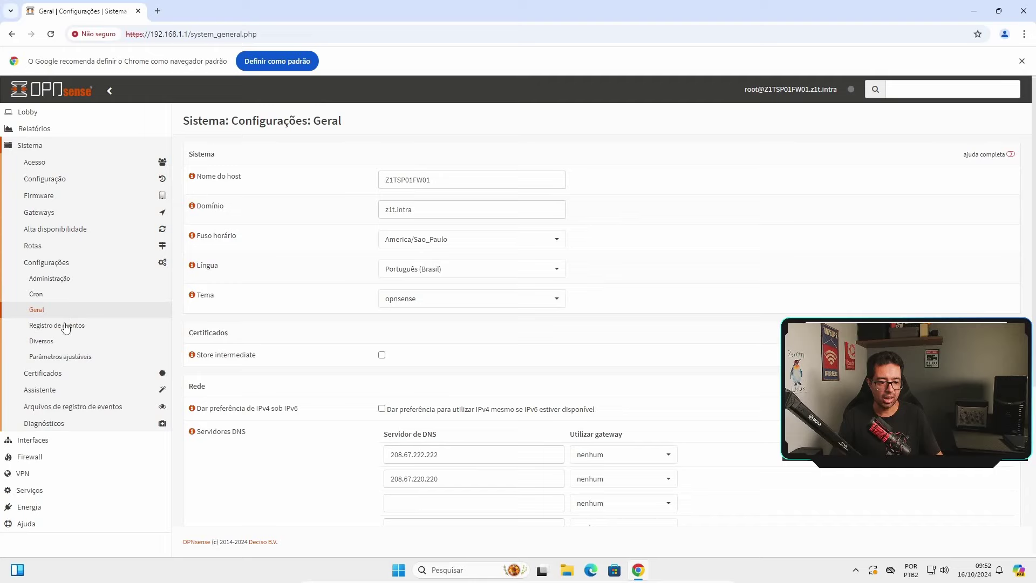
left_click(75, 326)
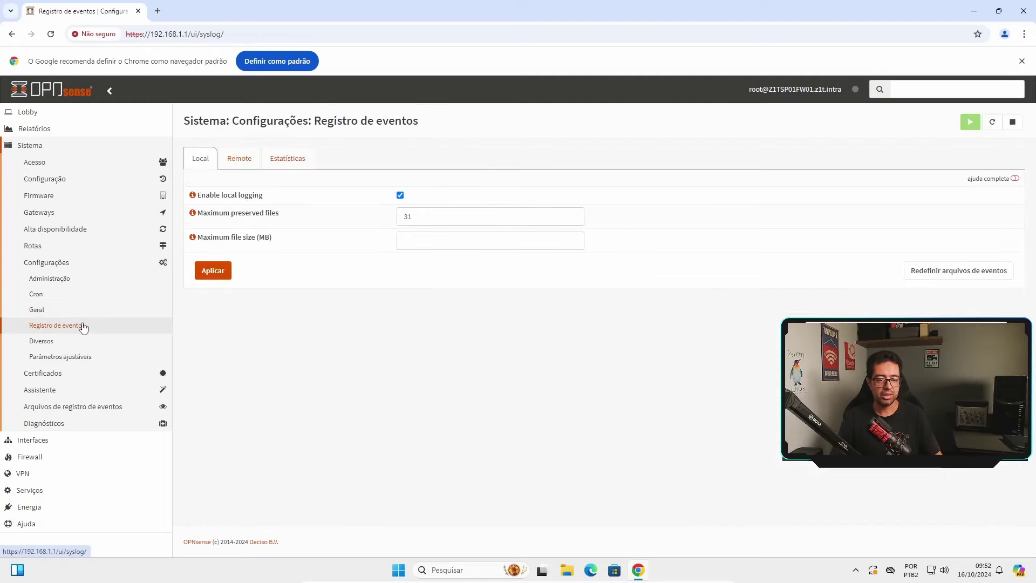
left_click(41, 341)
Look through the Certificados pages, including Autoridades and revocation
left_click(67, 263)
left_click(64, 280)
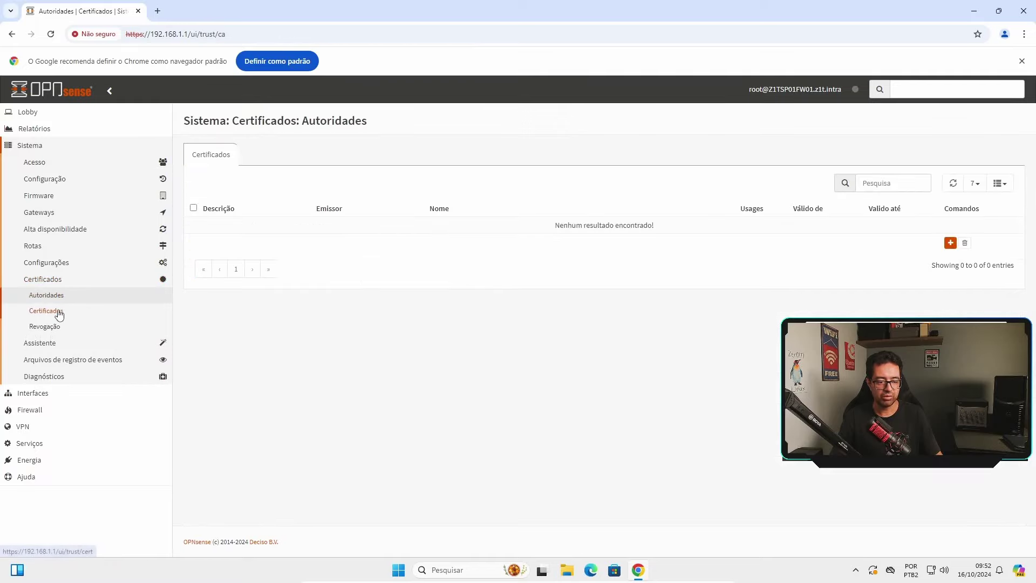
left_click(47, 310)
left_click(44, 326)
View the setup wizard, then the Audit, Backend, Boot, Geral and web GUI event logs
left_click(56, 279)
left_click(48, 295)
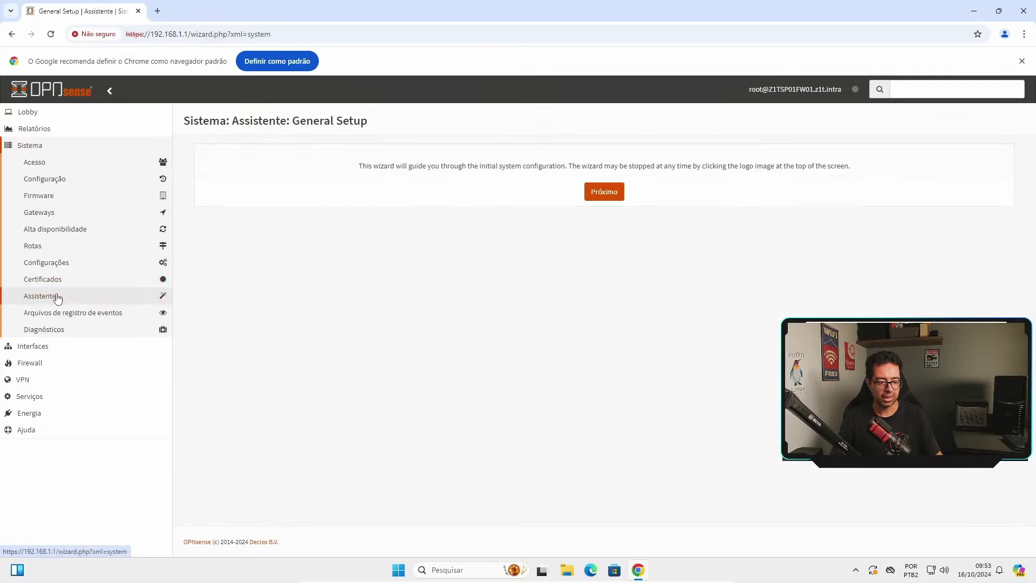
left_click(85, 312)
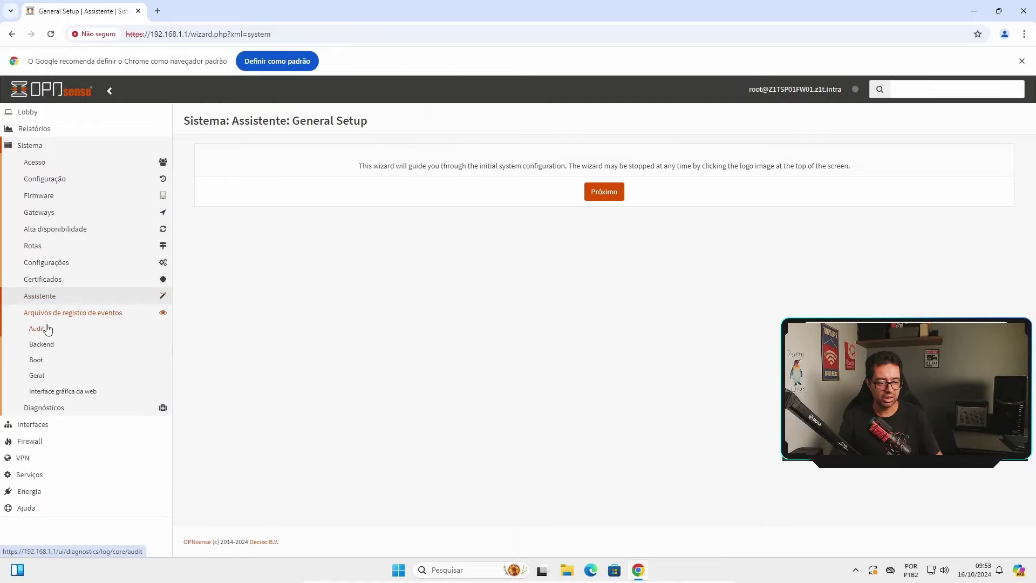
left_click(72, 334)
left_click(53, 346)
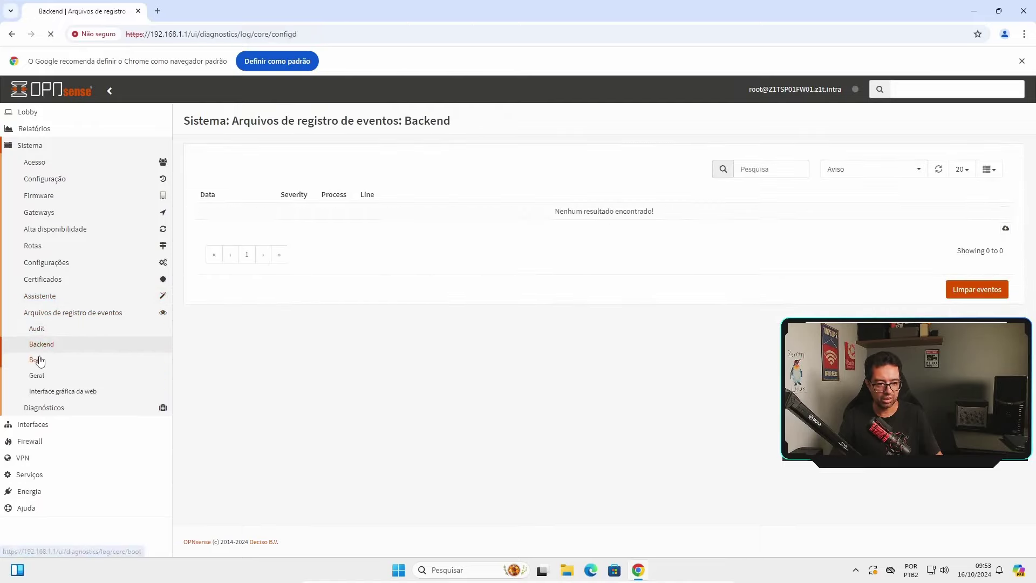
left_click(37, 360)
left_click(37, 375)
left_click(67, 394)
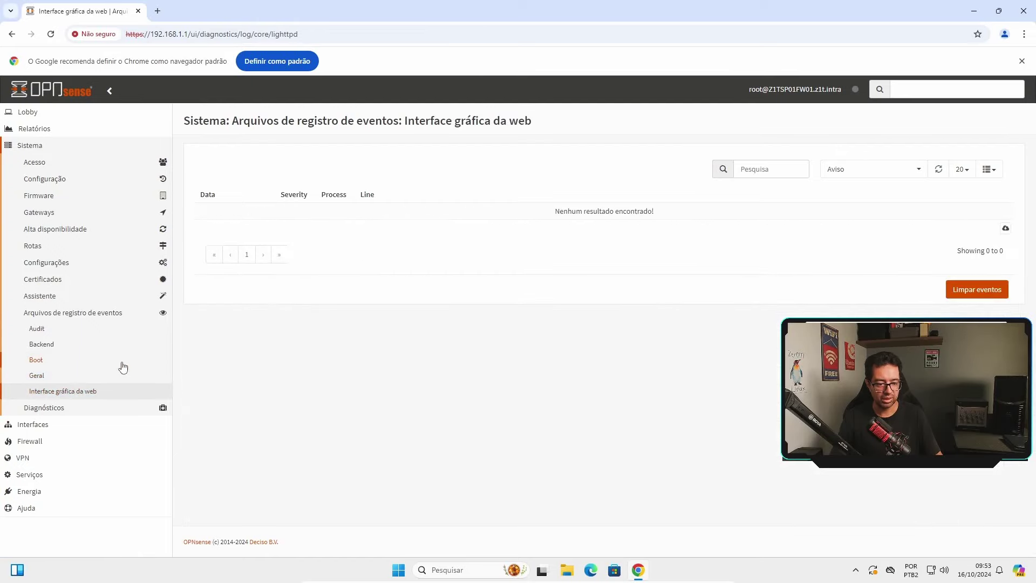
Check Diagnósticos Activity, Serviços and Estatísticas memory statistics, then collapse Sistema
left_click(81, 409)
left_click(51, 422)
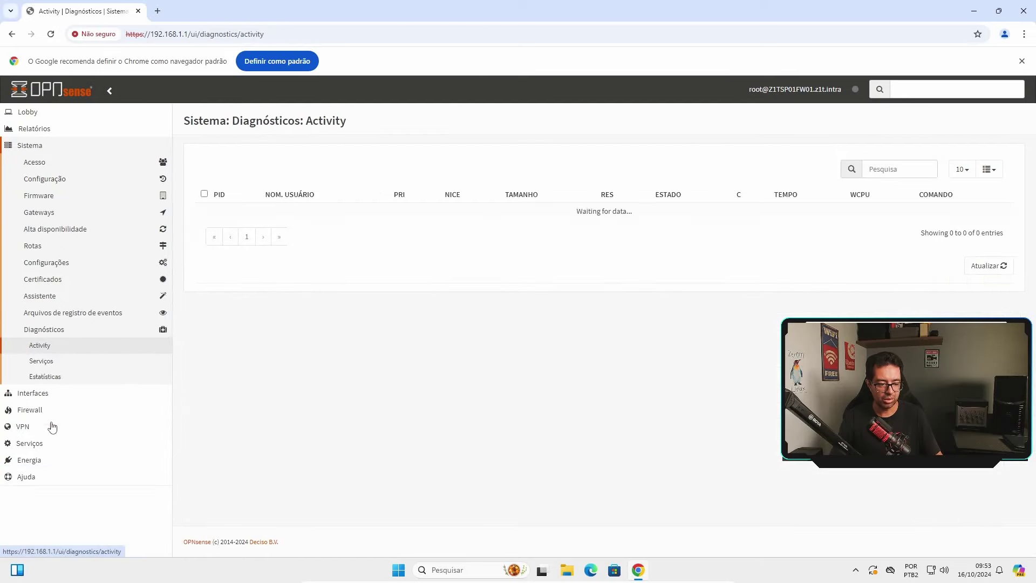
left_click(53, 362)
left_click(59, 377)
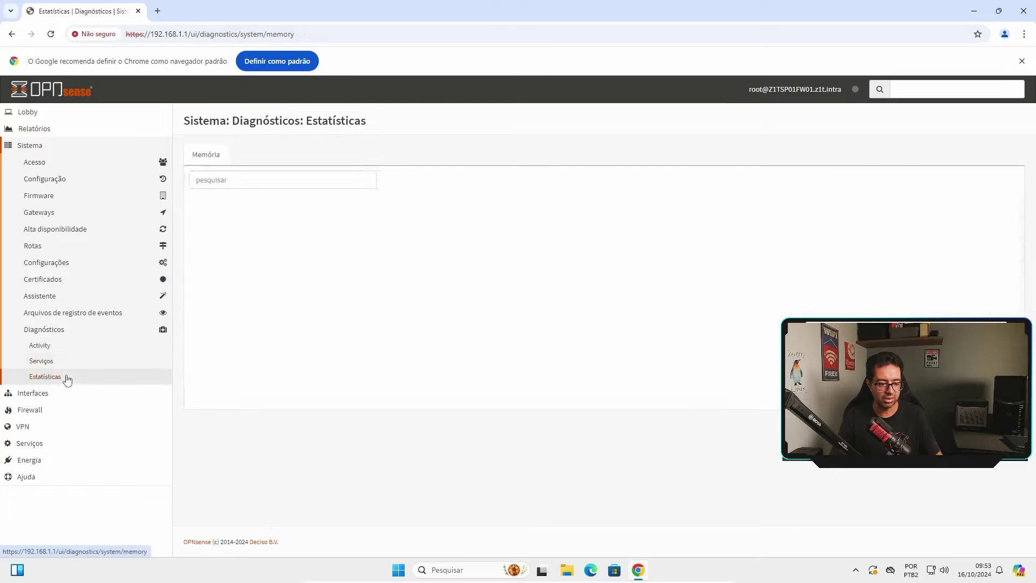
left_click(50, 146)
Review the [LAN] and [WAN] interface settings pages
left_click(48, 161)
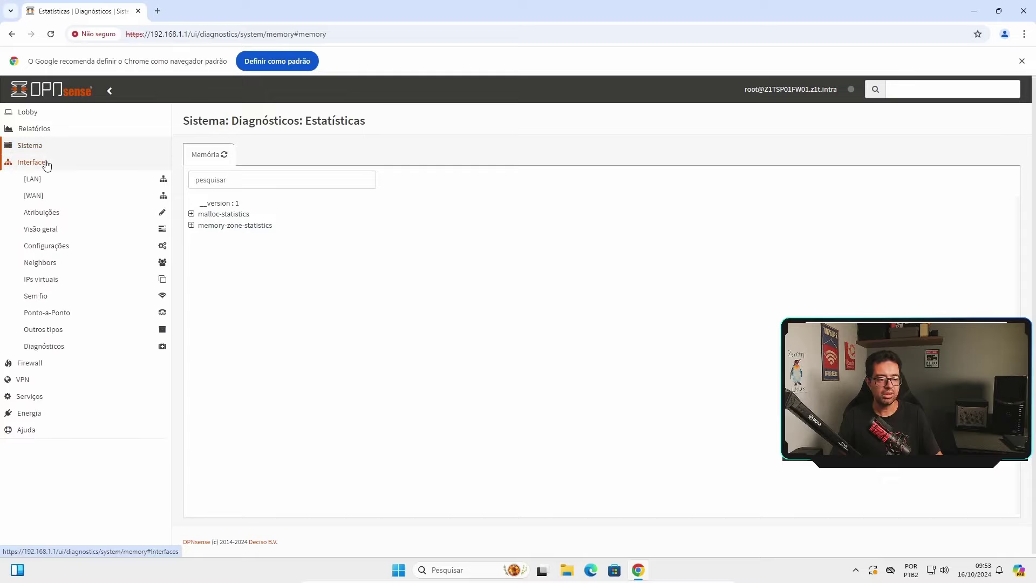
left_click(33, 177)
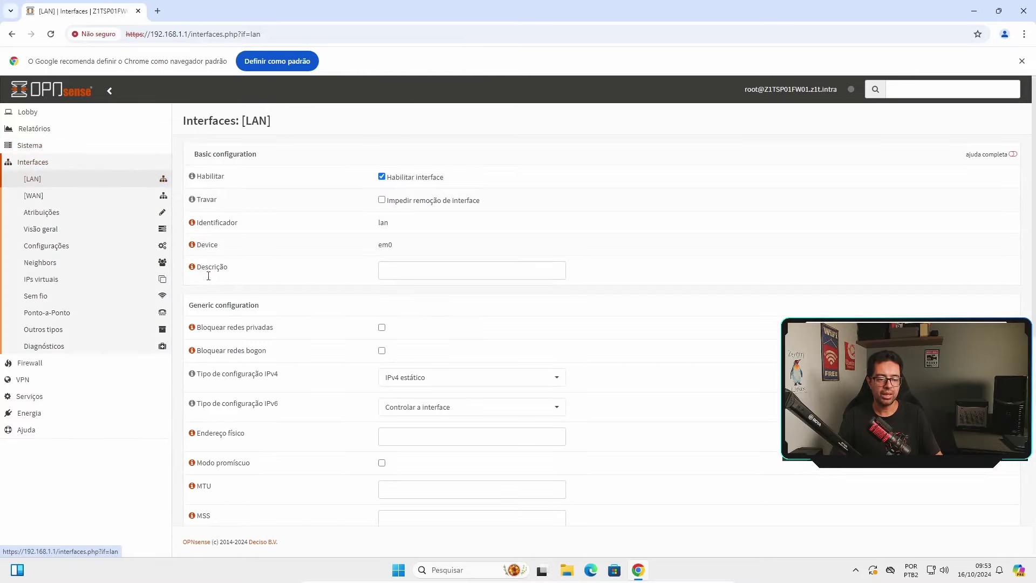
scroll(594, 270, "down", 1)
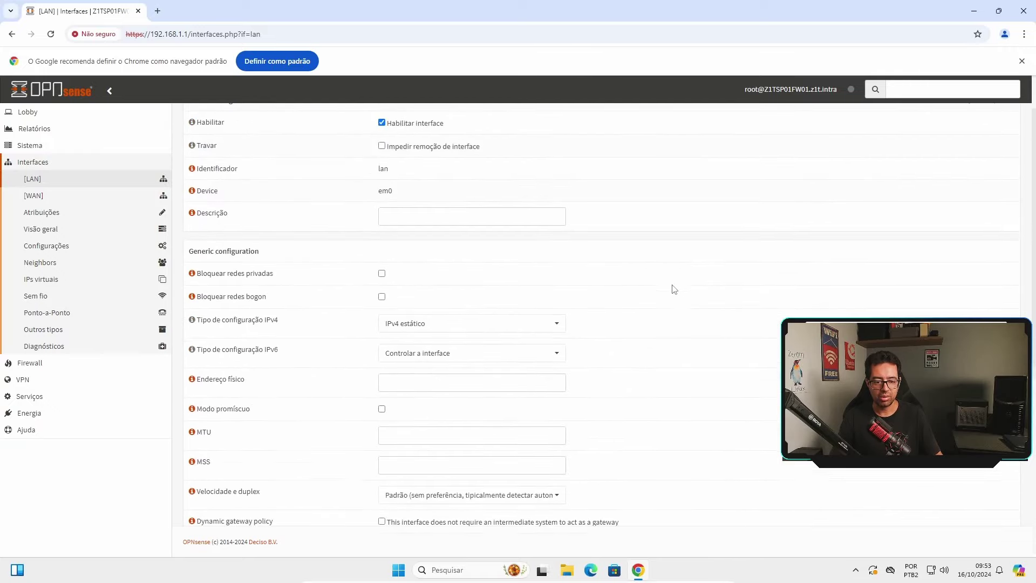
scroll(659, 281, "down", 5)
scroll(658, 282, "up", 10)
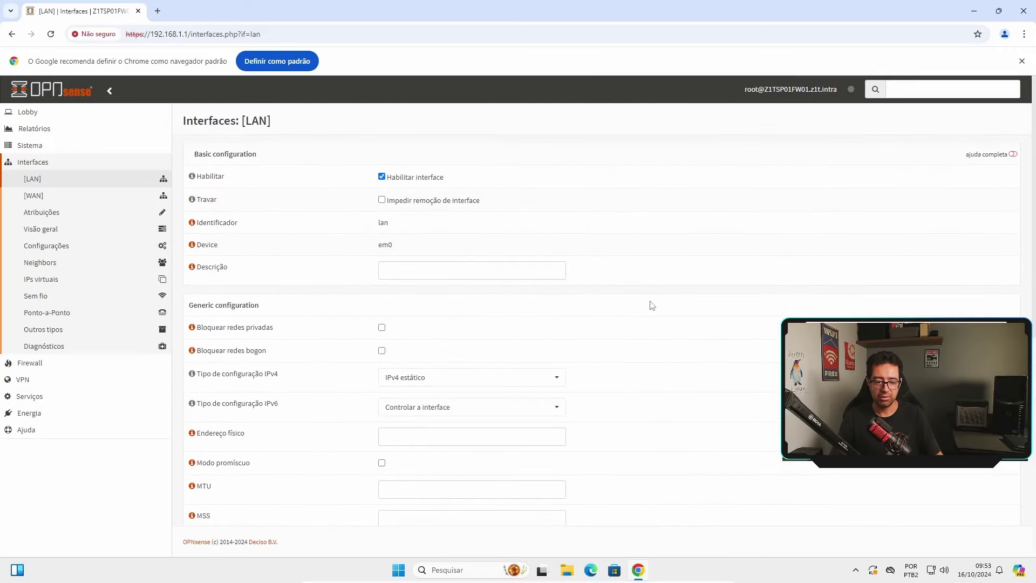
left_click(34, 195)
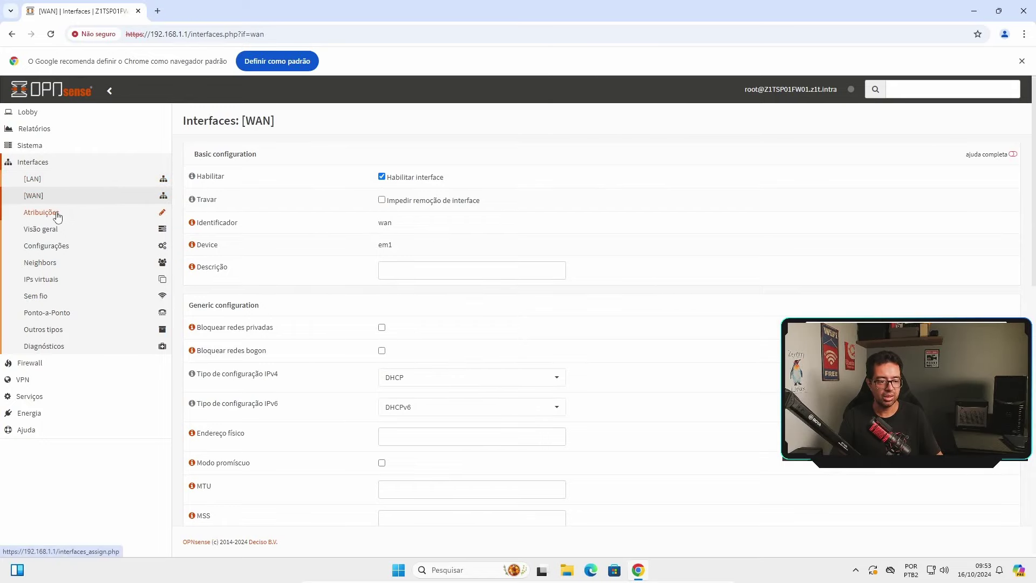
View interface Atribuições, Visão geral, Configurações and Neighbors pages
left_click(75, 210)
left_click(75, 231)
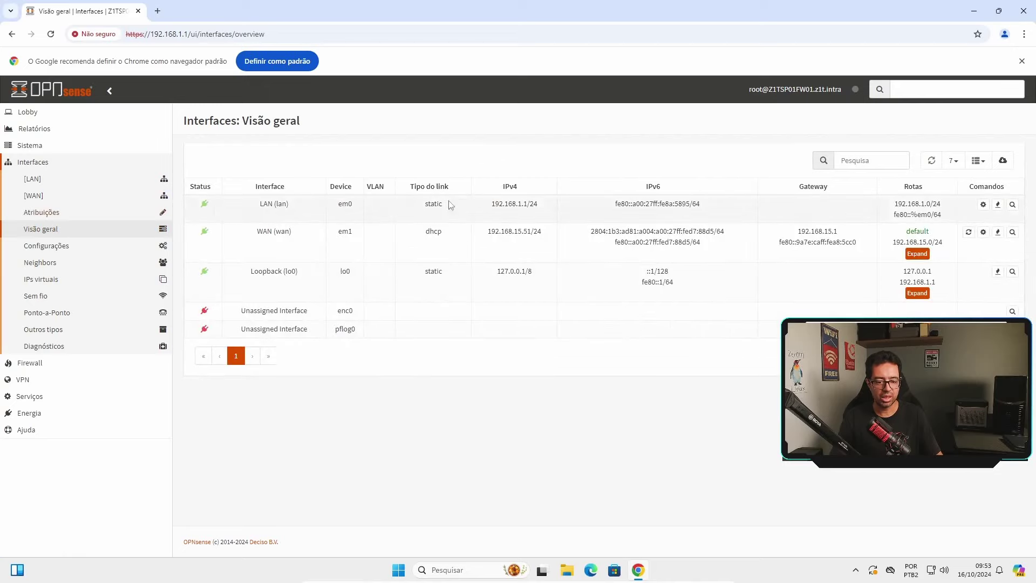
left_click(105, 246)
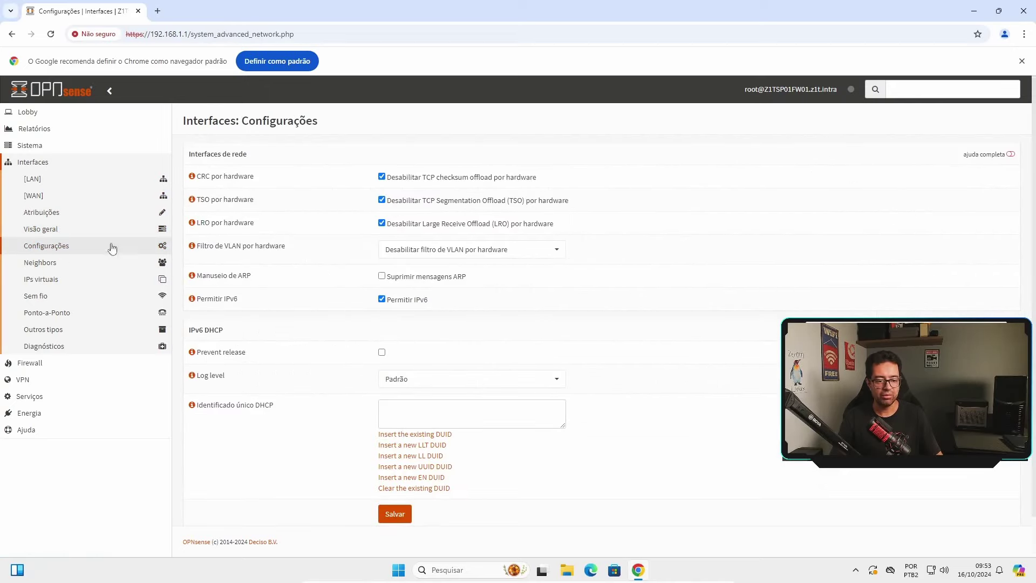
left_click(74, 268)
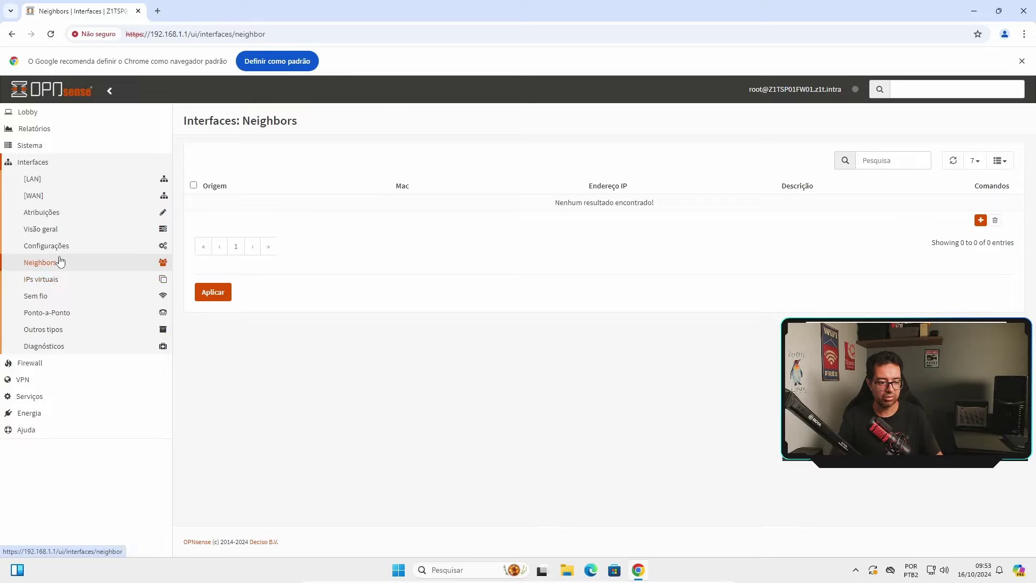
Browse the IPs virtuais settings and status, Sem fio devices and log, and Ponto-a-Ponto pages
left_click(55, 280)
left_click(59, 295)
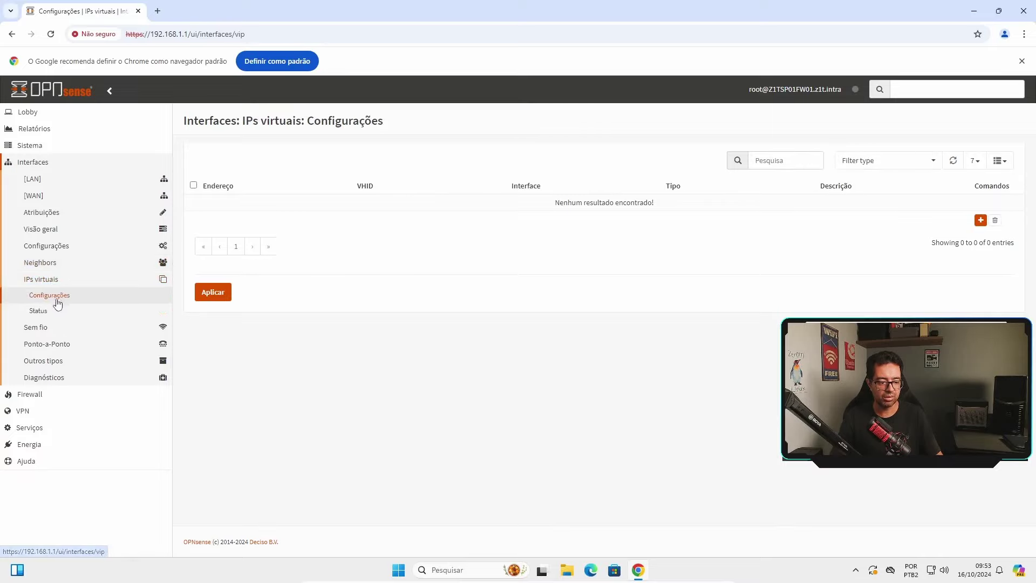
left_click(52, 311)
left_click(62, 328)
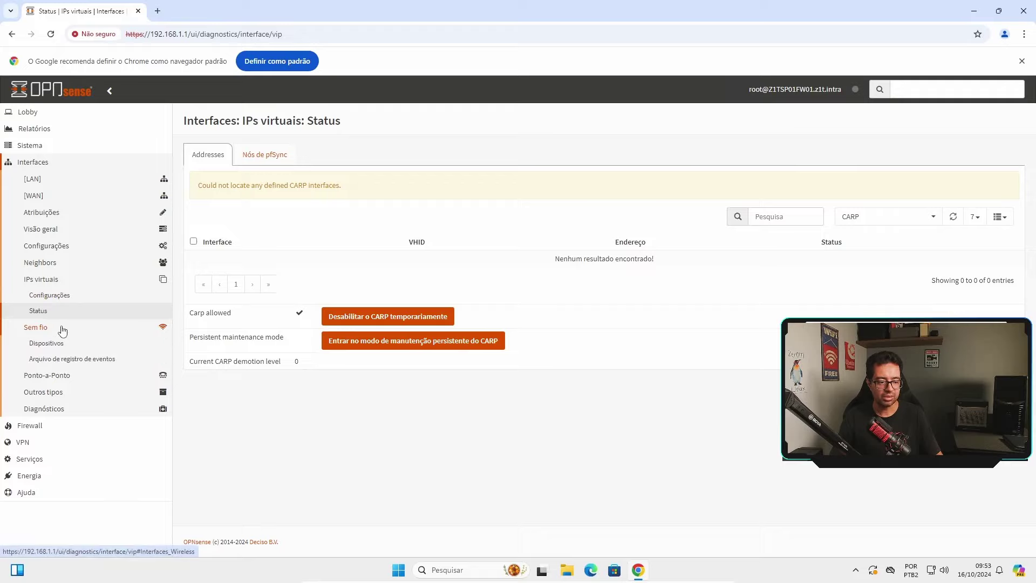
left_click(76, 343)
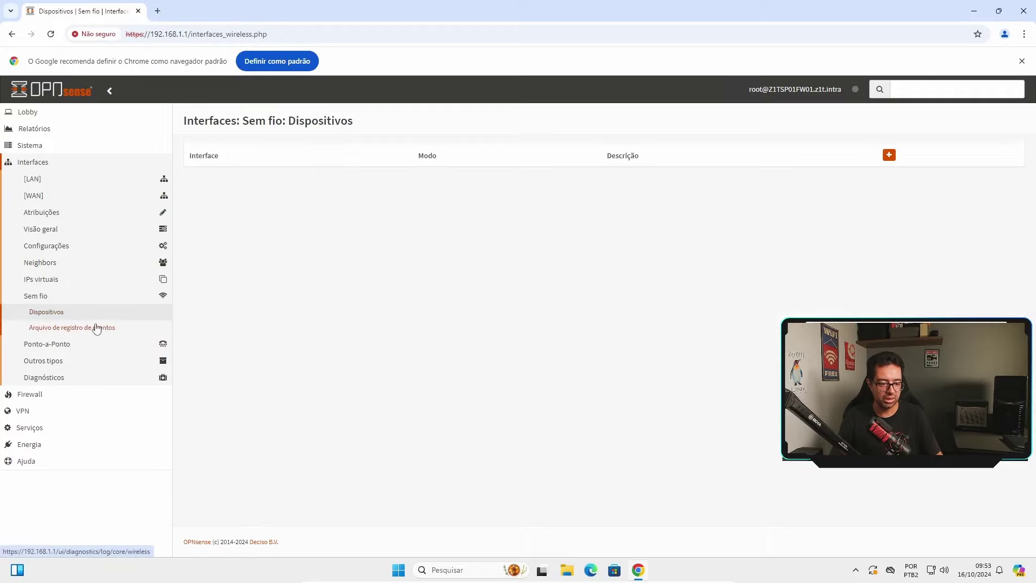
left_click(92, 328)
left_click(70, 344)
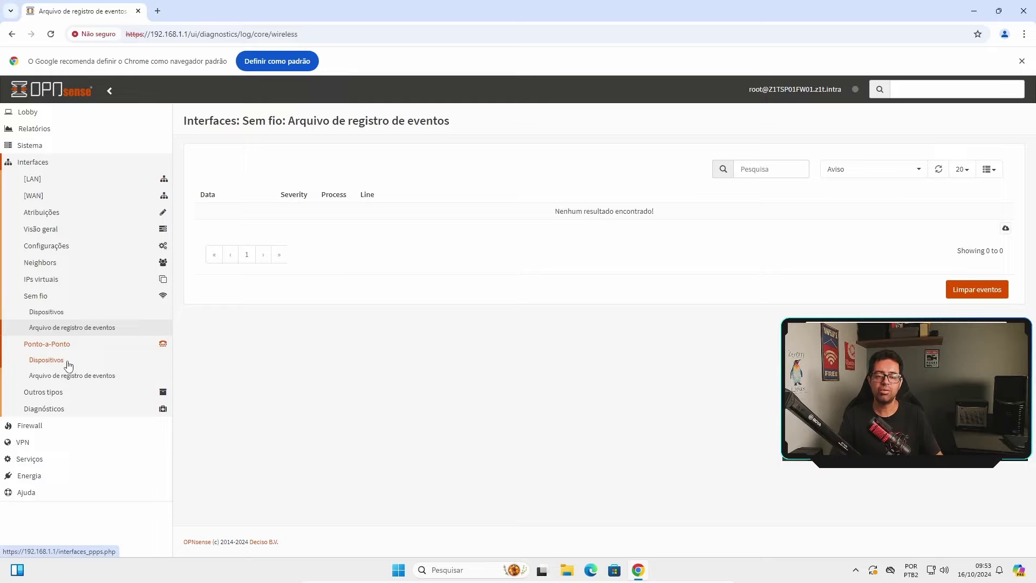
Open the empty Outros tipos VLAN list, then collapse Interfaces and show Firewall pages
left_click(44, 392)
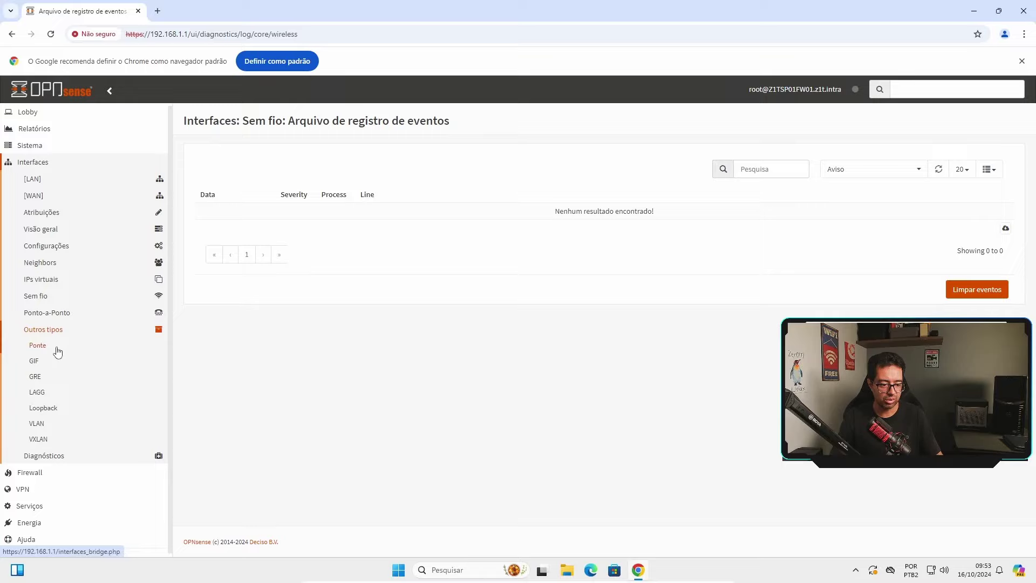
left_click(50, 421)
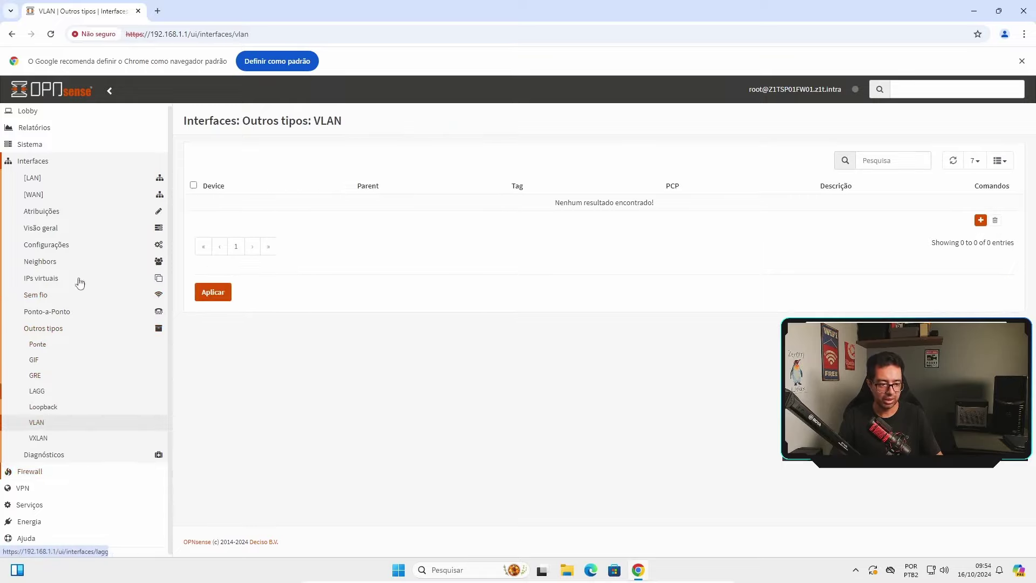
left_click(59, 162)
left_click(51, 179)
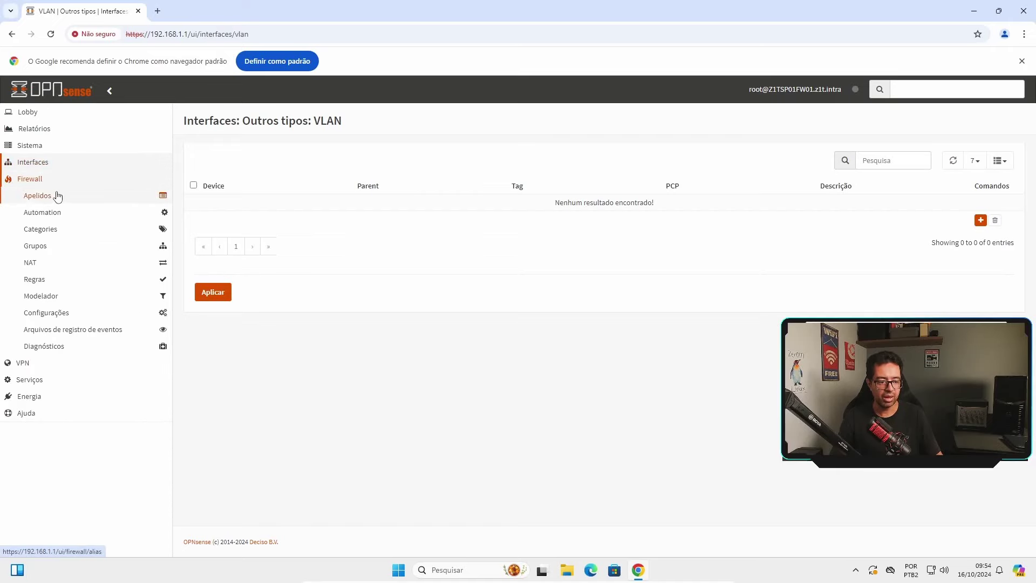
View firewall Aliases, Automation filter and Source NAT rules, Categories and interface groups
left_click(58, 196)
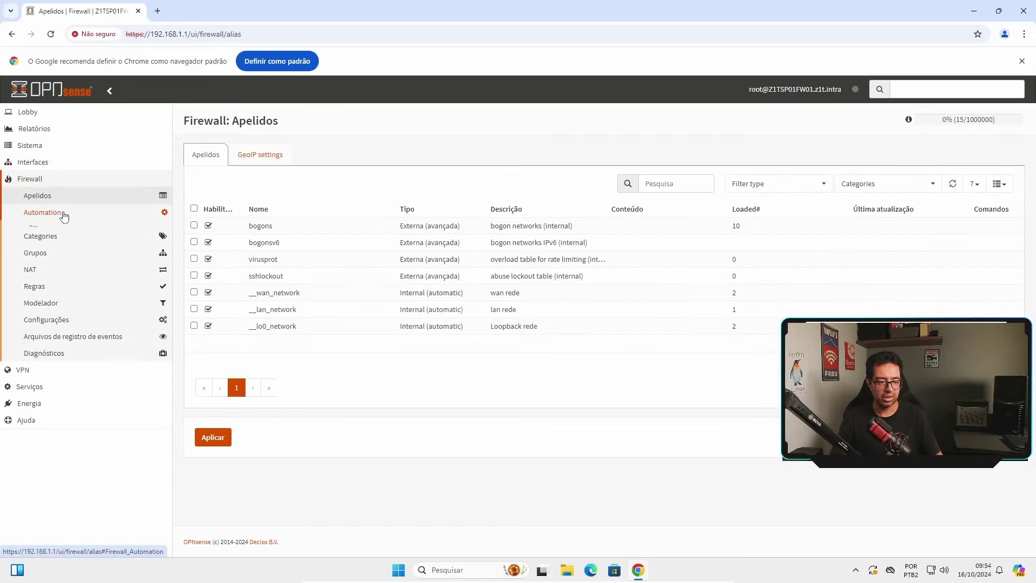
left_click(61, 213)
left_click(39, 231)
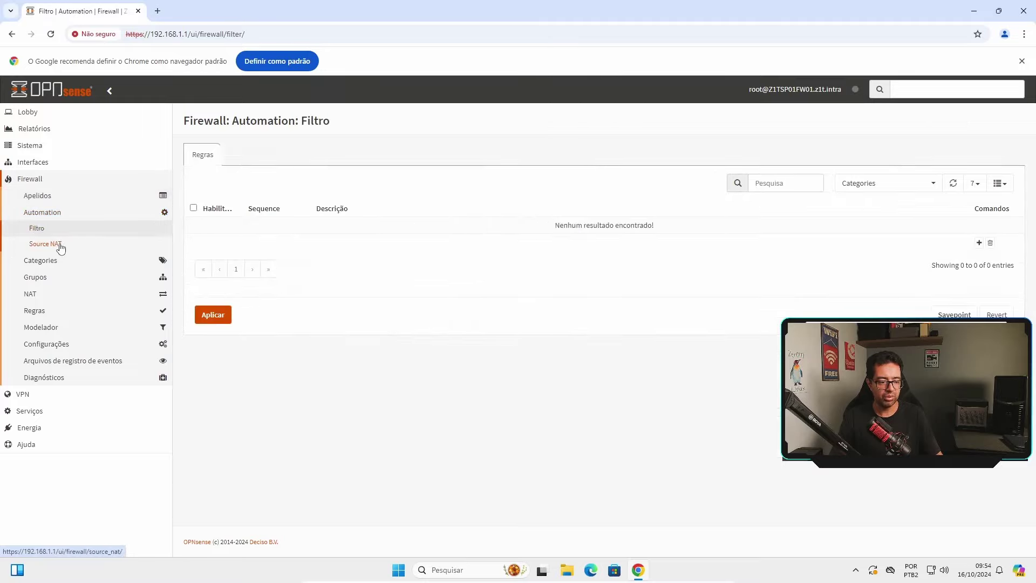
left_click(58, 244)
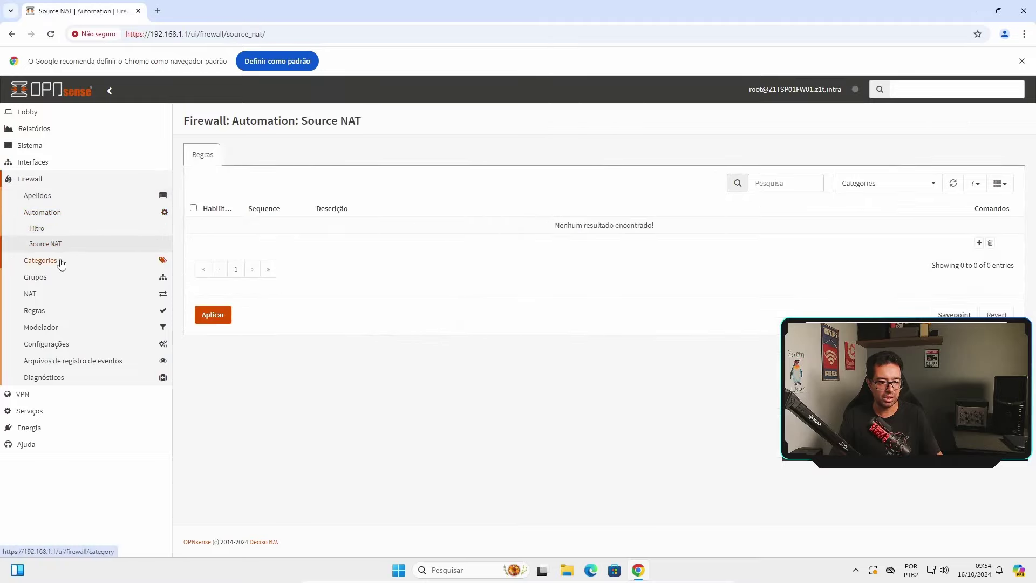
left_click(61, 263)
left_click(50, 246)
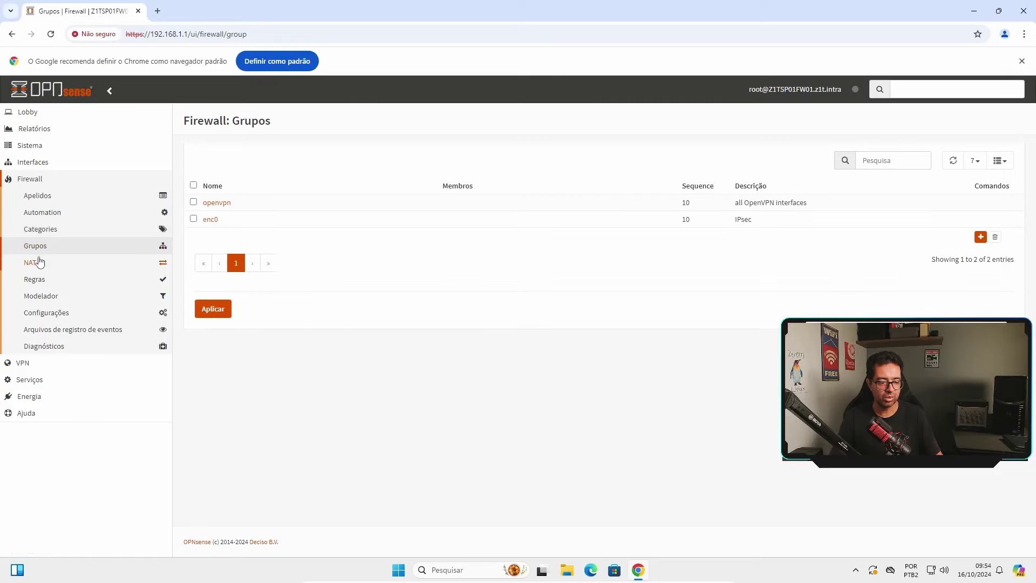
Review the NAT port forward, One-to-One, outbound and NPTv6 rules
left_click(39, 262)
left_click(76, 279)
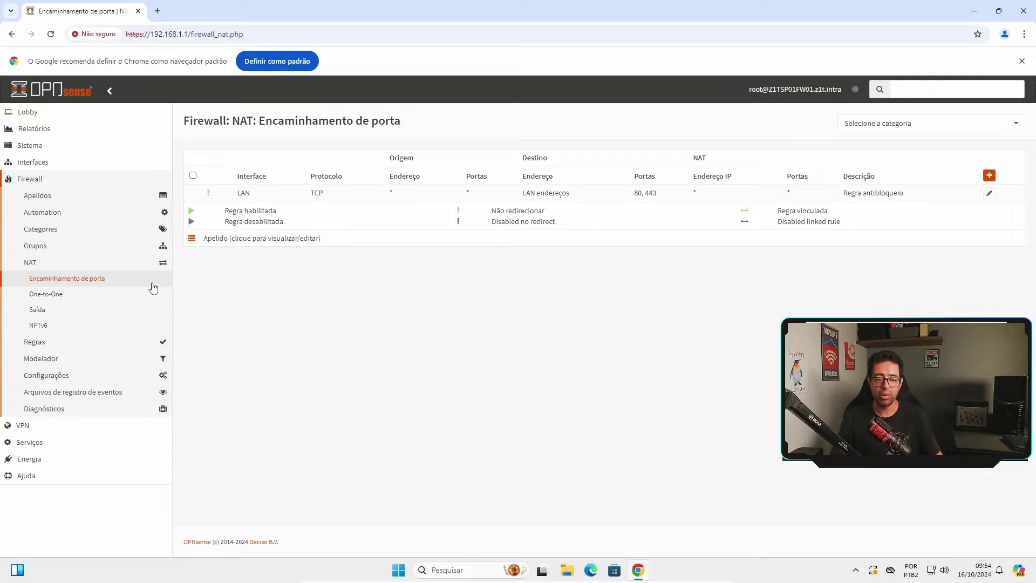
left_click(54, 295)
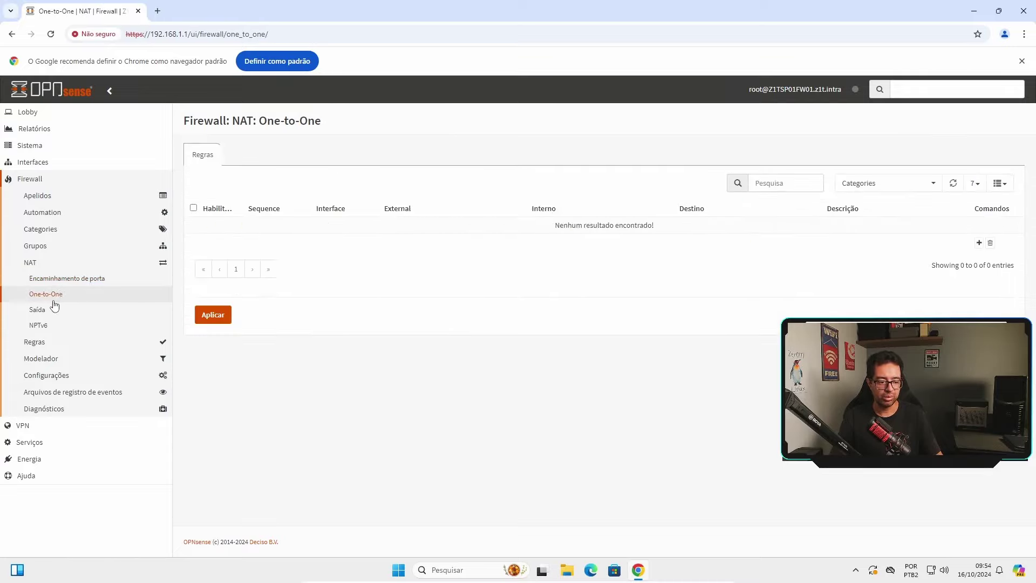
left_click(53, 312)
left_click(51, 326)
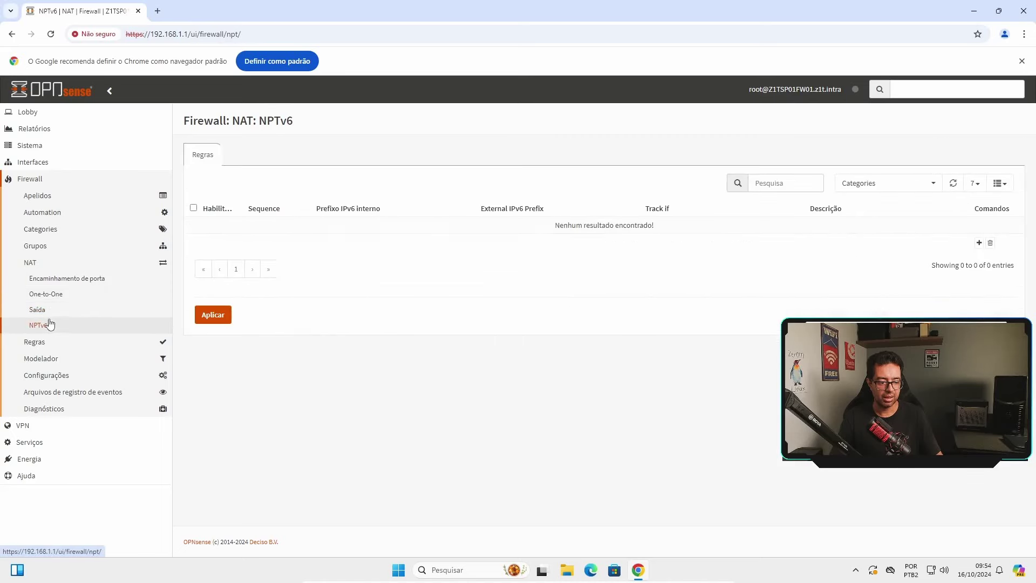
left_click(41, 265)
Check the LAN, Loopback and WAN firewall rules and the Modelador traffic shaper rules
left_click(38, 279)
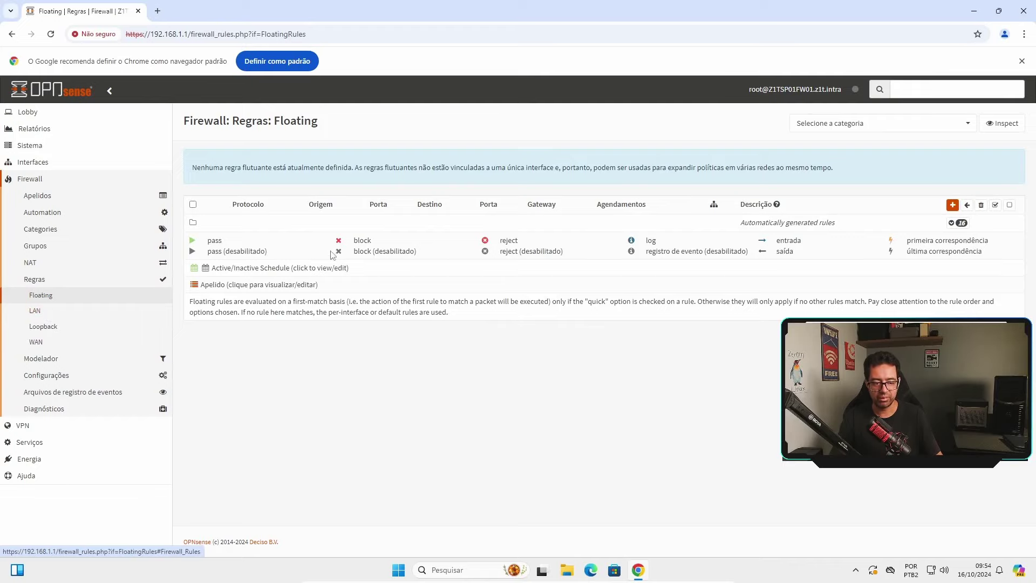
left_click(96, 312)
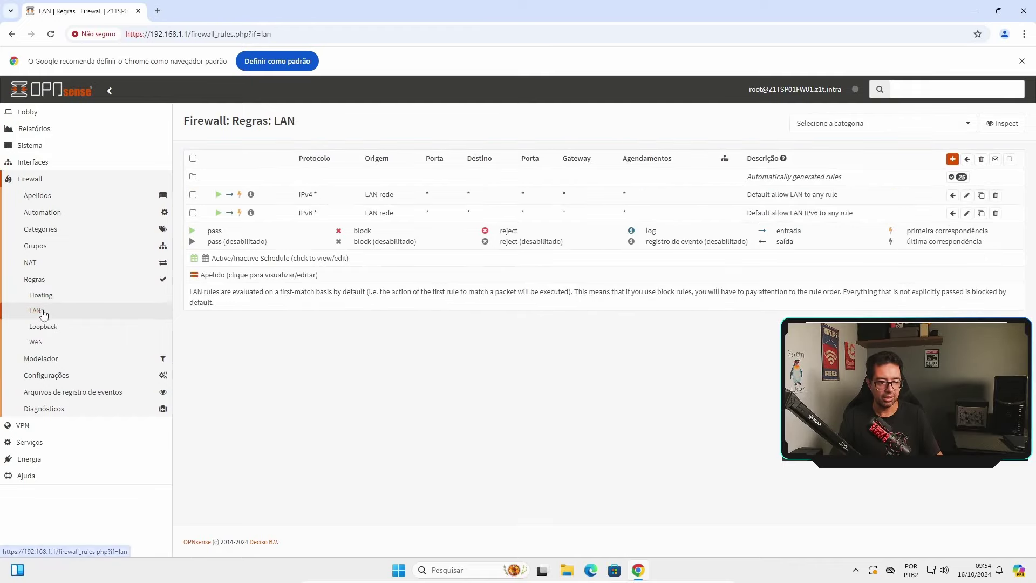
left_click(69, 327)
left_click(45, 344)
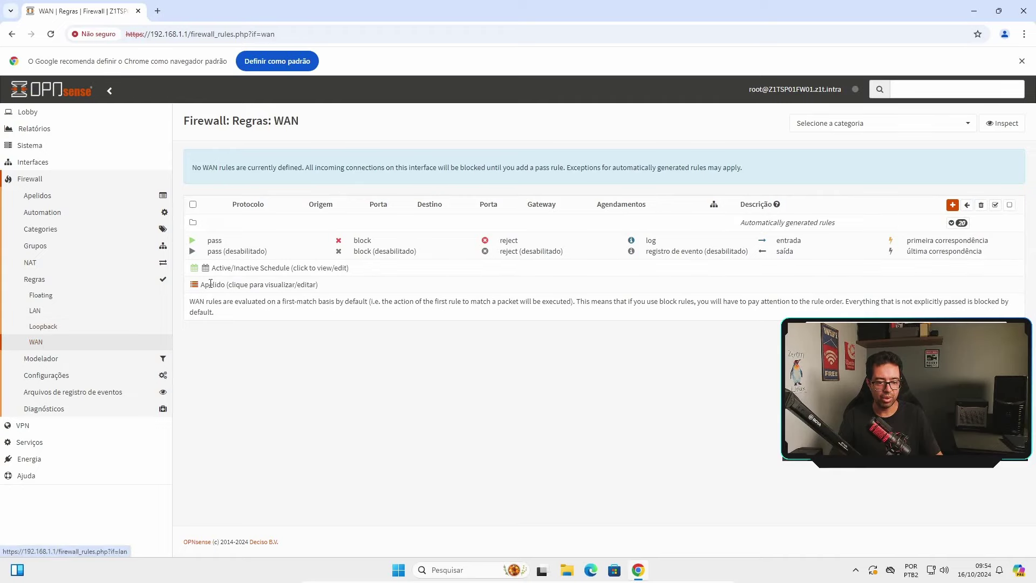
left_click(78, 359)
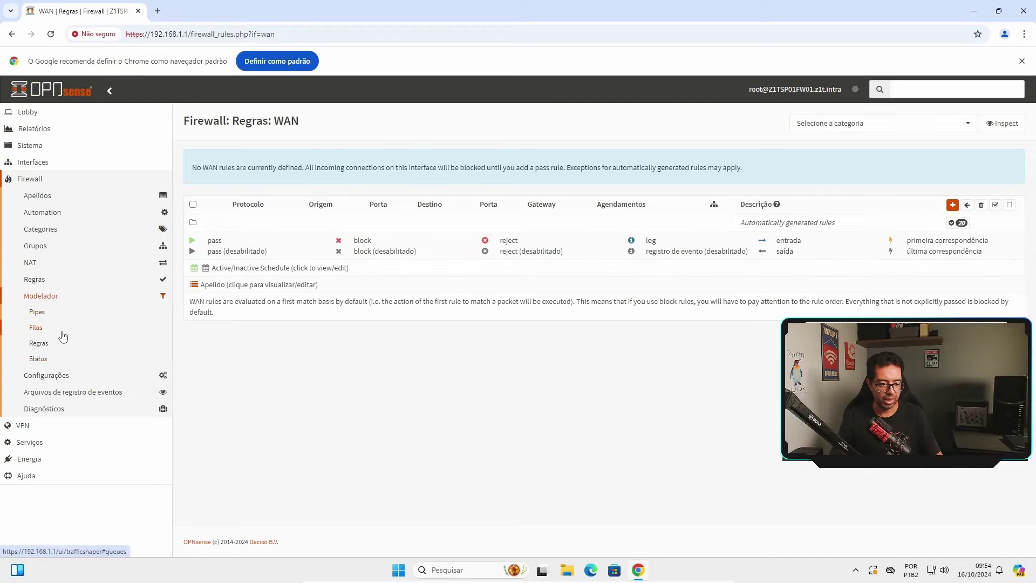
left_click(75, 346)
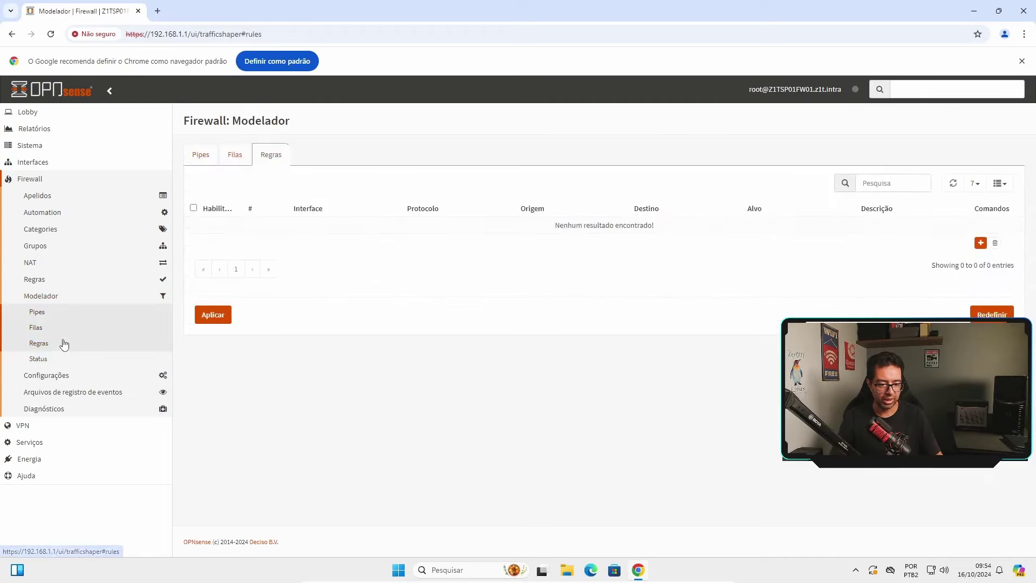
Open firewall Configurações Avançado, Normalização and the empty Horários schedules page
left_click(67, 376)
left_click(64, 394)
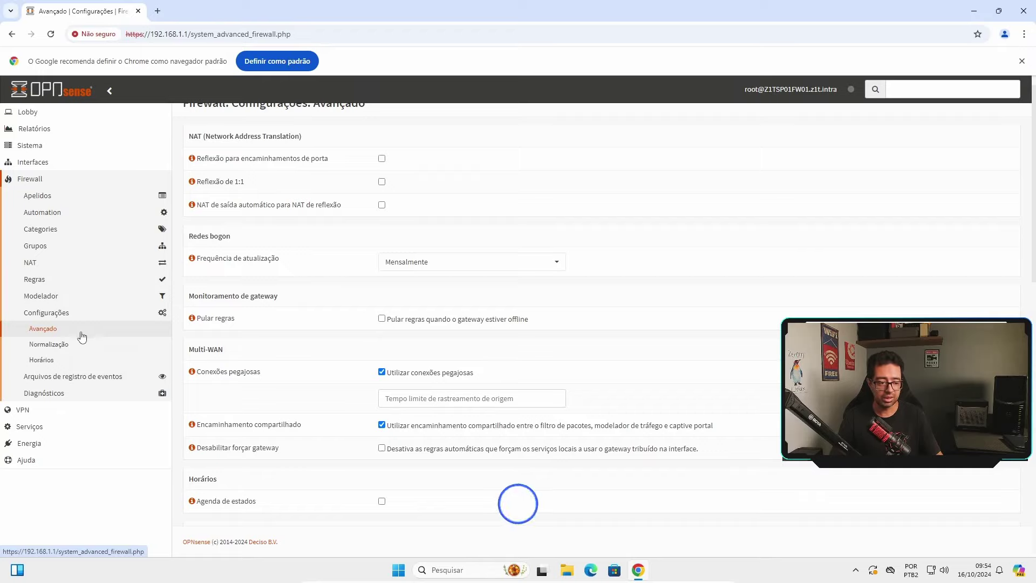
left_click(62, 344)
left_click(54, 359)
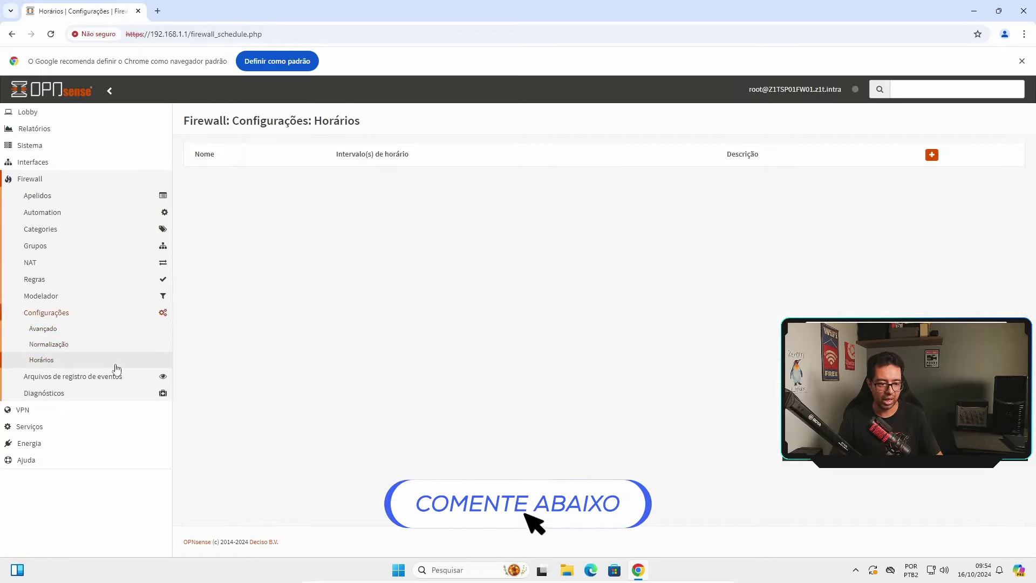
left_click(33, 410)
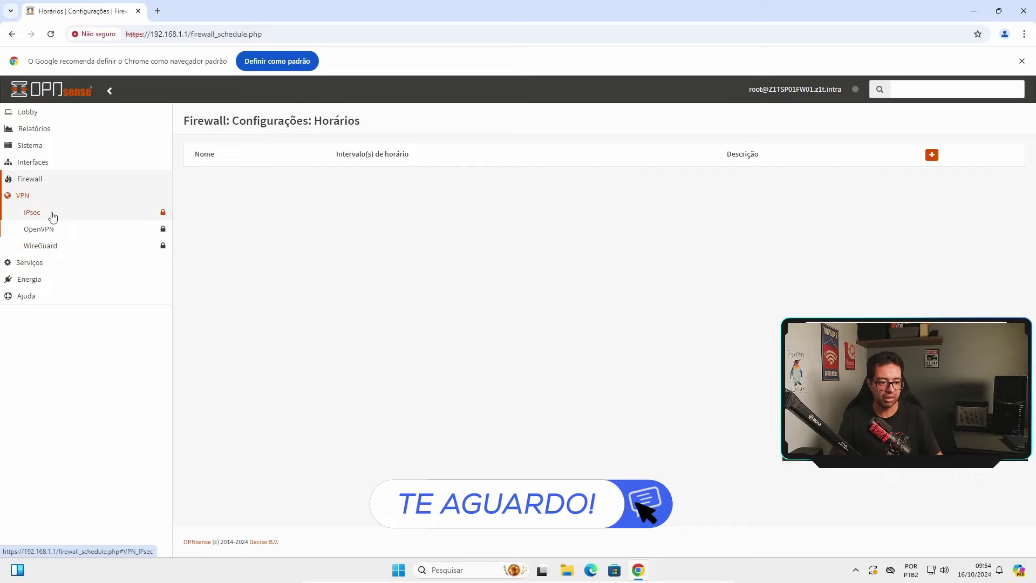
Look through the IPsec VPN pages
left_click(51, 214)
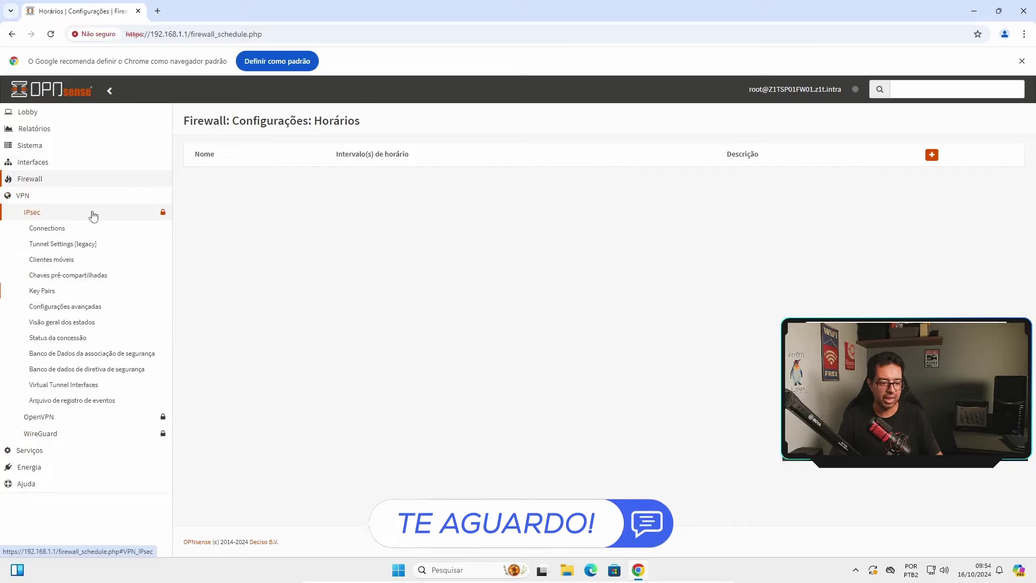
left_click(94, 322)
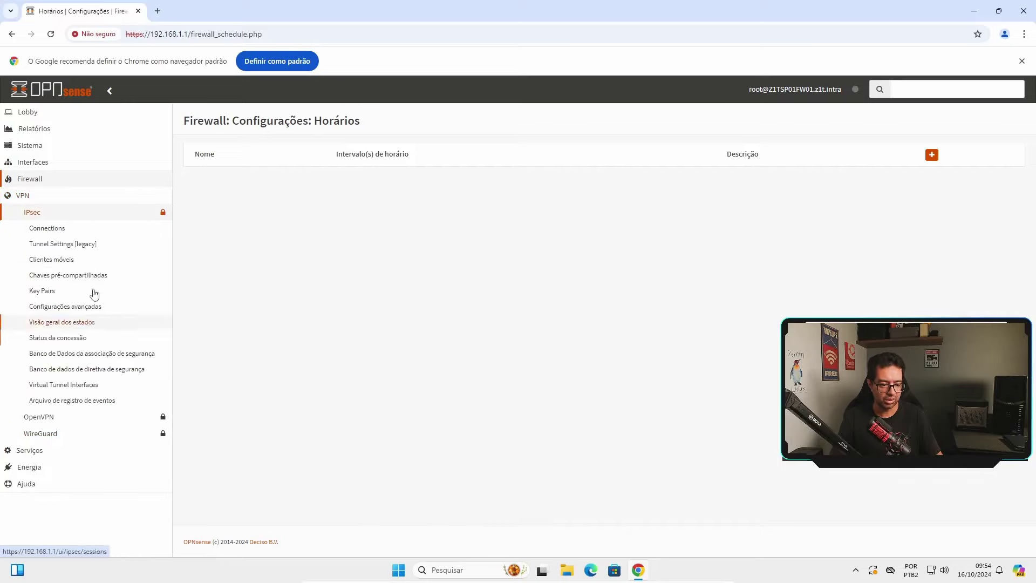
left_click(57, 213)
Visit OpenVPN Instances, servers, clients, overrides, client export, status and log pages
left_click(52, 230)
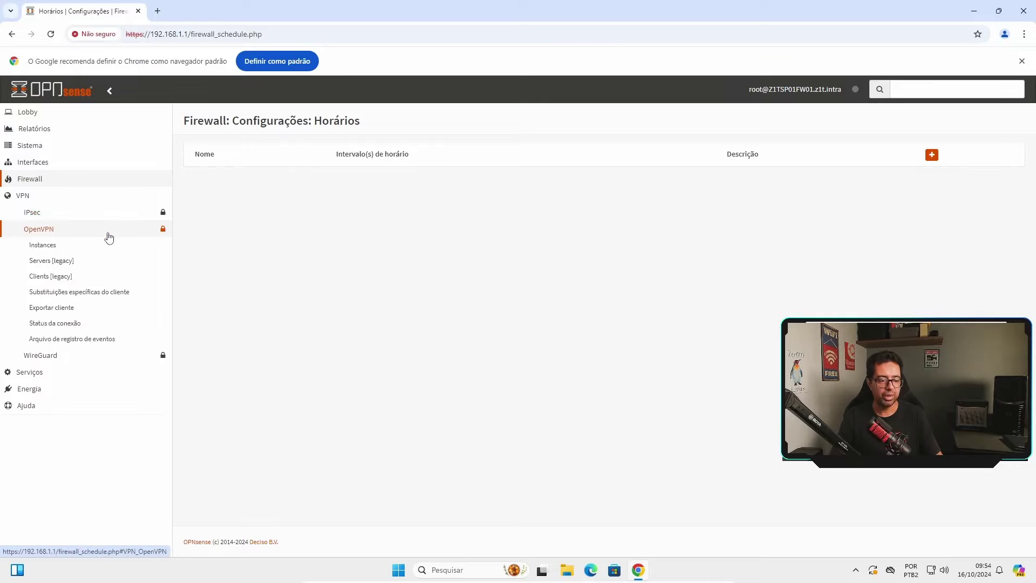
left_click(66, 247)
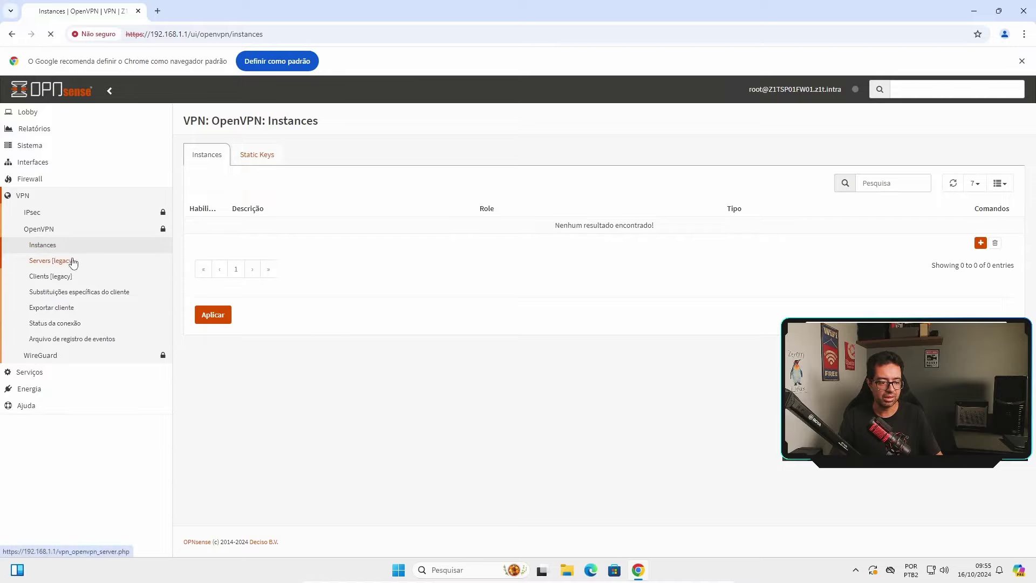
left_click(73, 263)
left_click(74, 277)
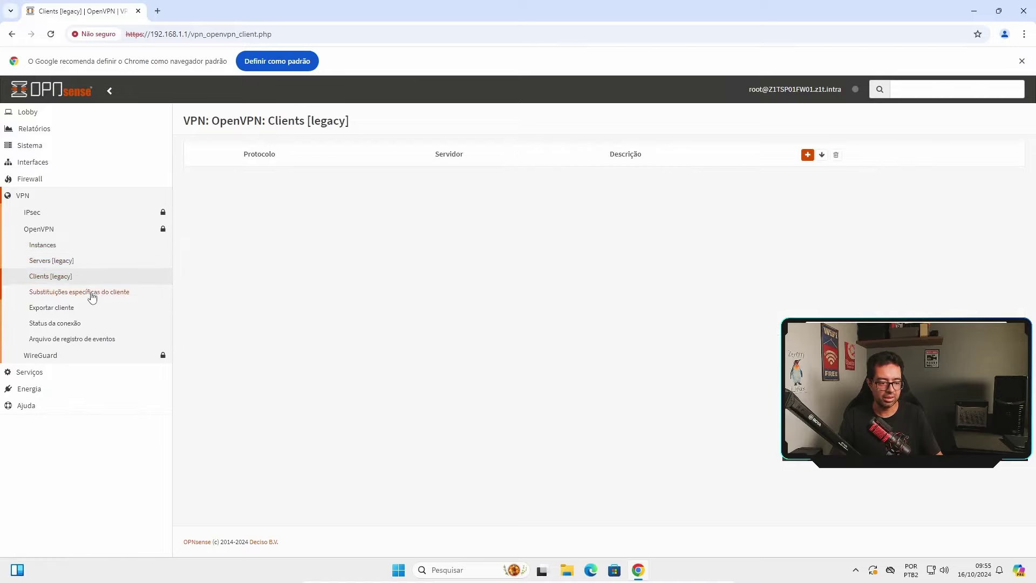
left_click(93, 295)
left_click(72, 308)
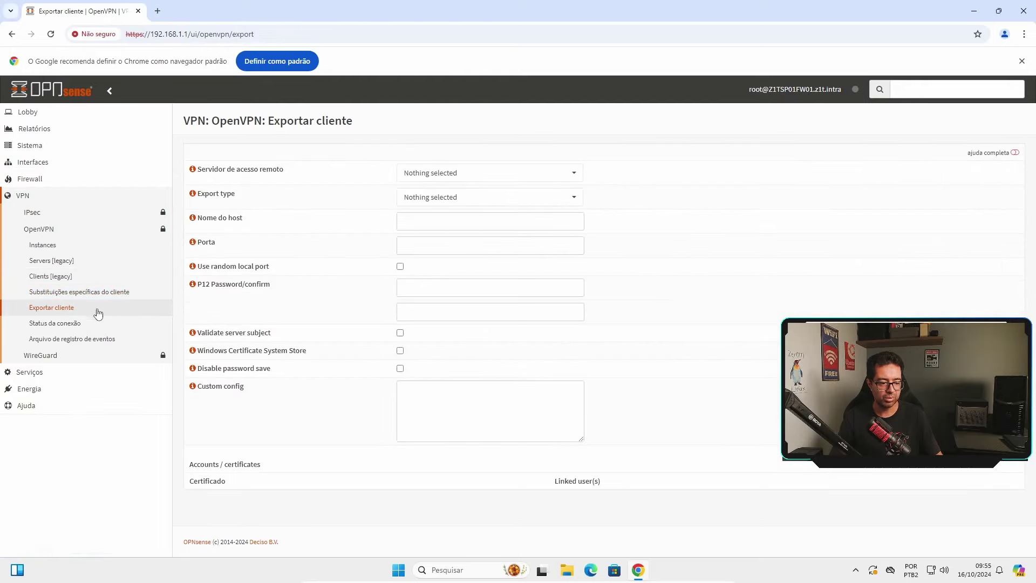
left_click(69, 324)
left_click(95, 338)
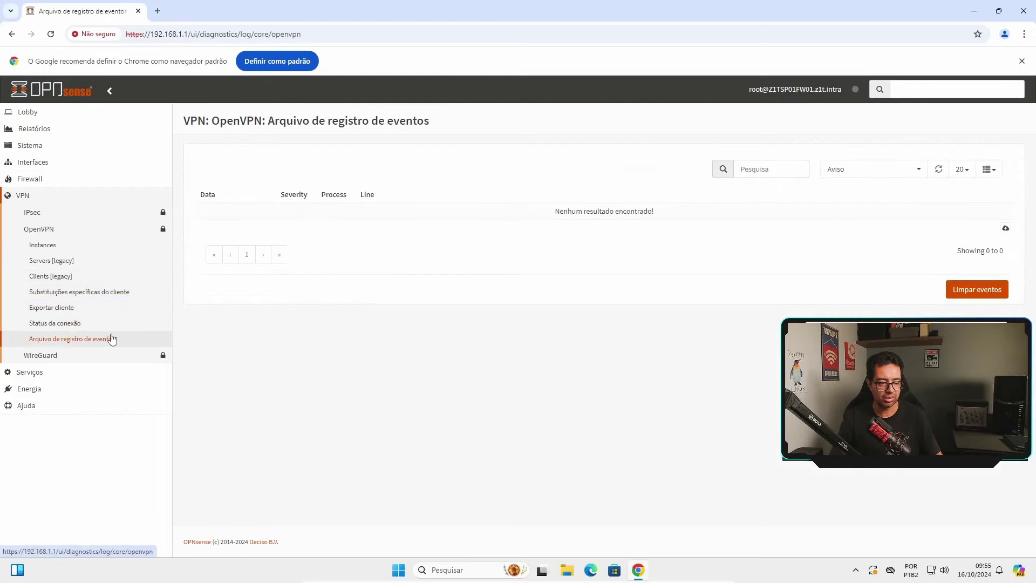
Browse WireGuard Instances, Vizinhos, Peer generator and the empty Status page
left_click(35, 199)
left_click(76, 201)
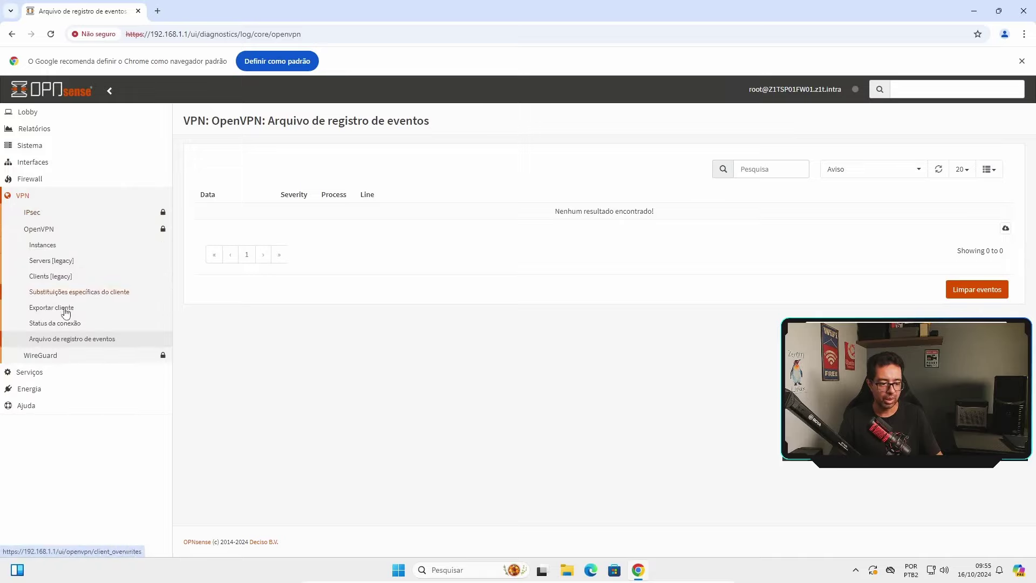
left_click(44, 355)
left_click(60, 371)
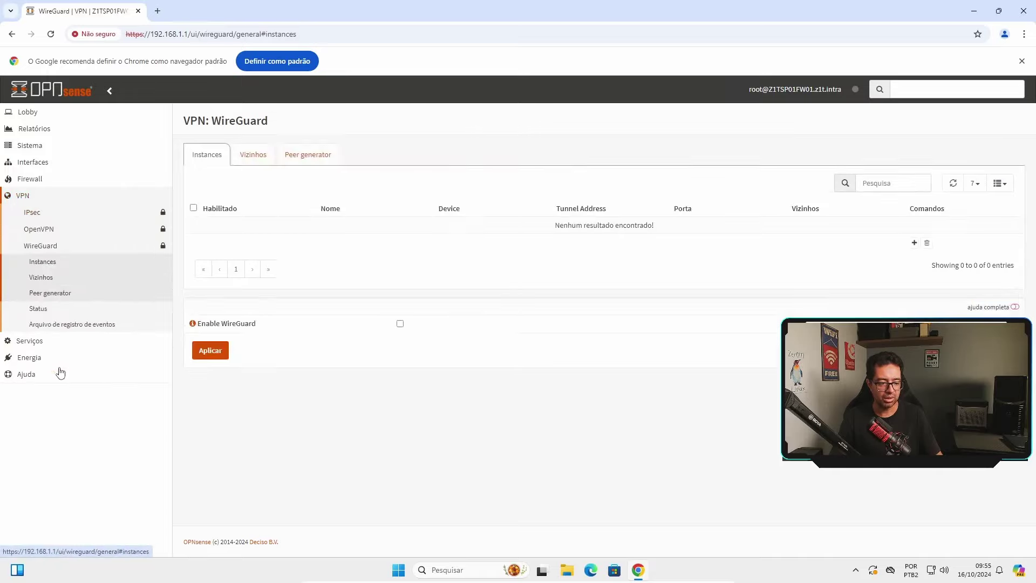
left_click(63, 278)
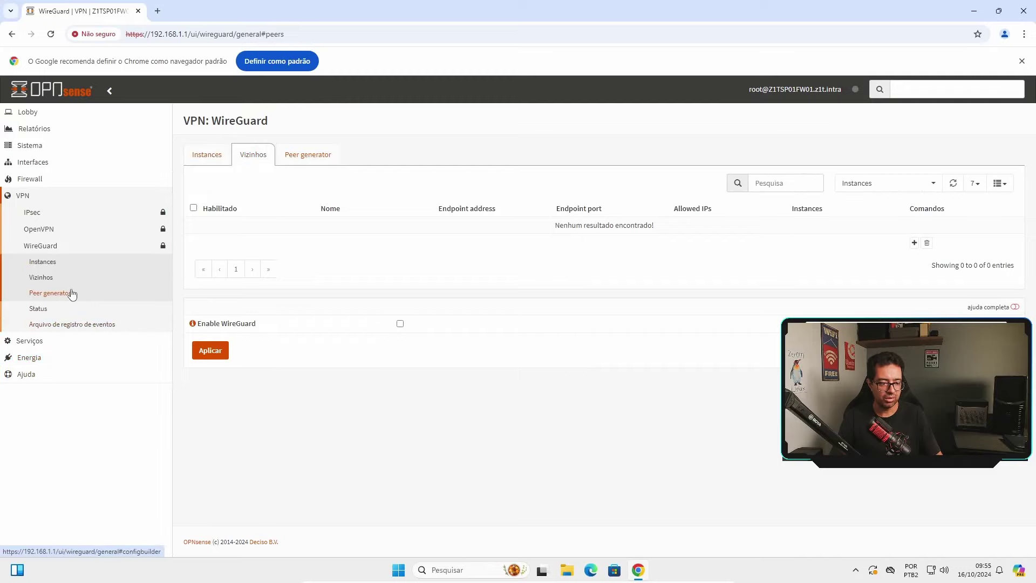
left_click(72, 294)
left_click(71, 308)
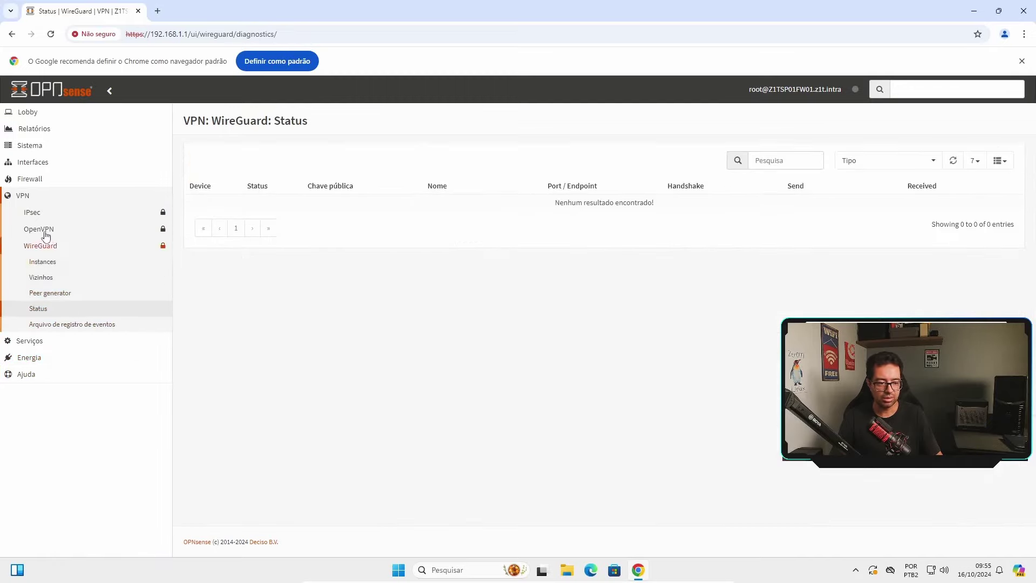
left_click(27, 195)
left_click(29, 212)
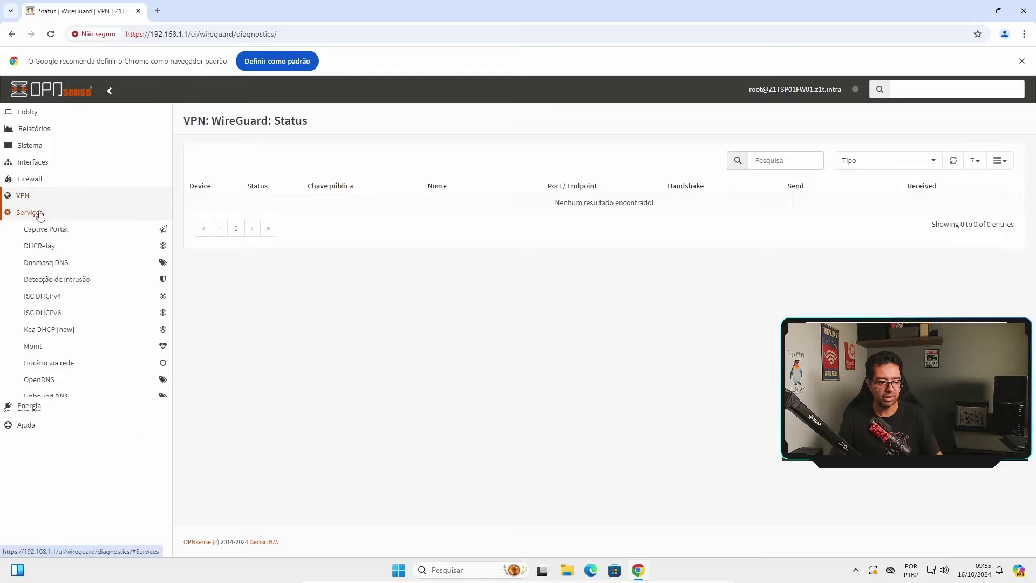
Expand the Captive Portal, Intrusion Detection and ISC DHCPv4 service menus, then Power and Help
left_click(76, 231)
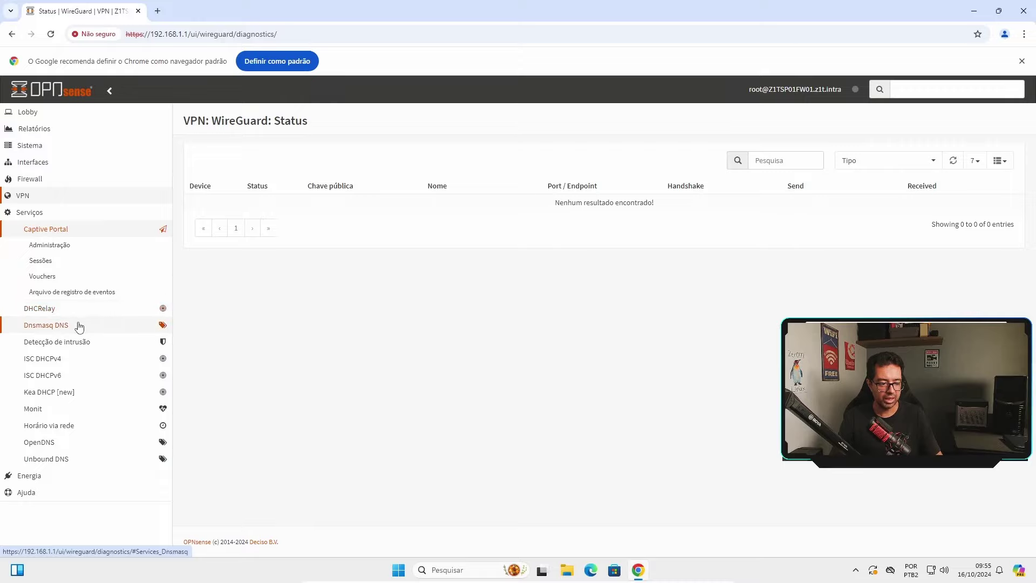
left_click(97, 343)
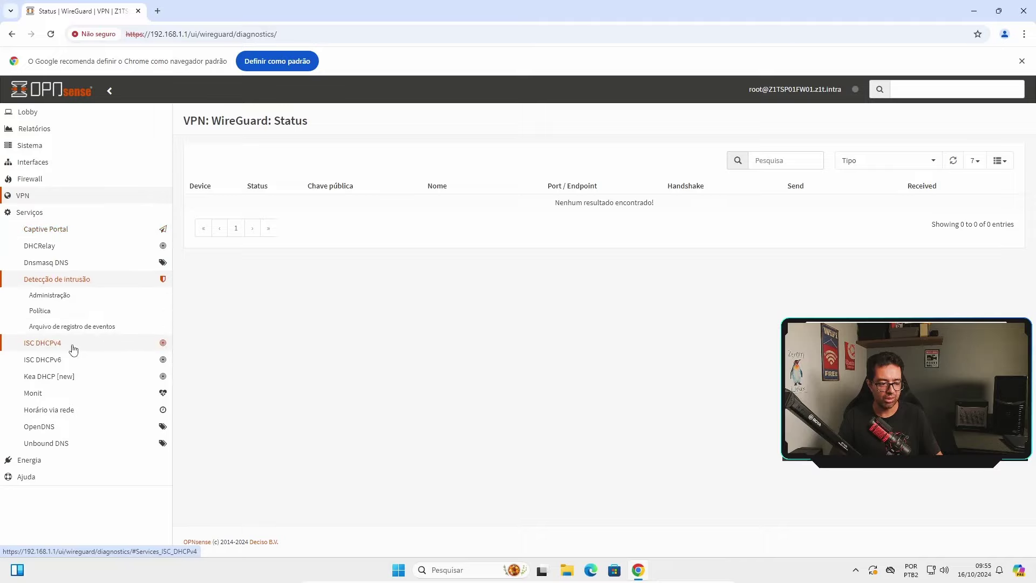
left_click(72, 346)
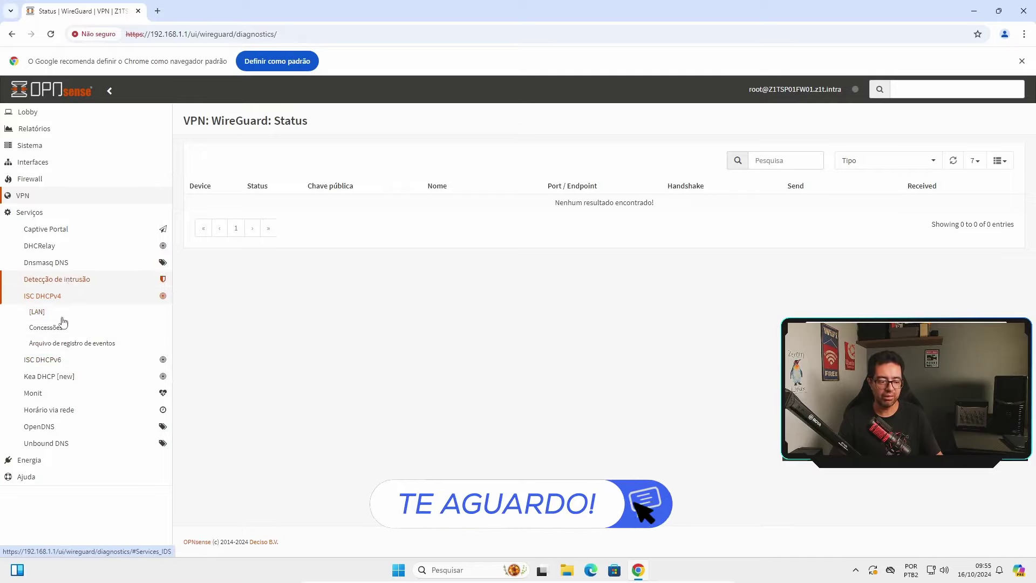
left_click(43, 459)
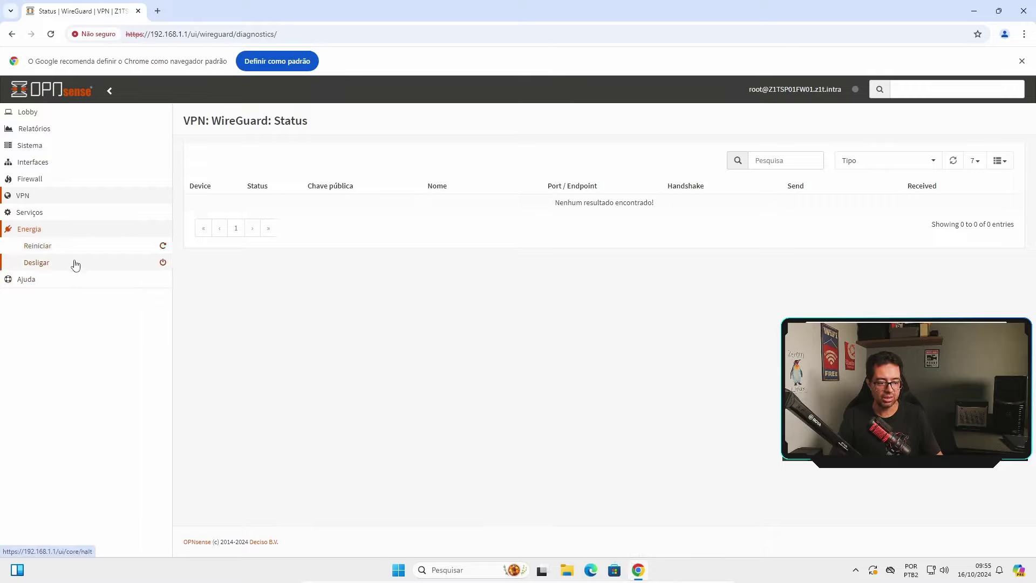
left_click(49, 285)
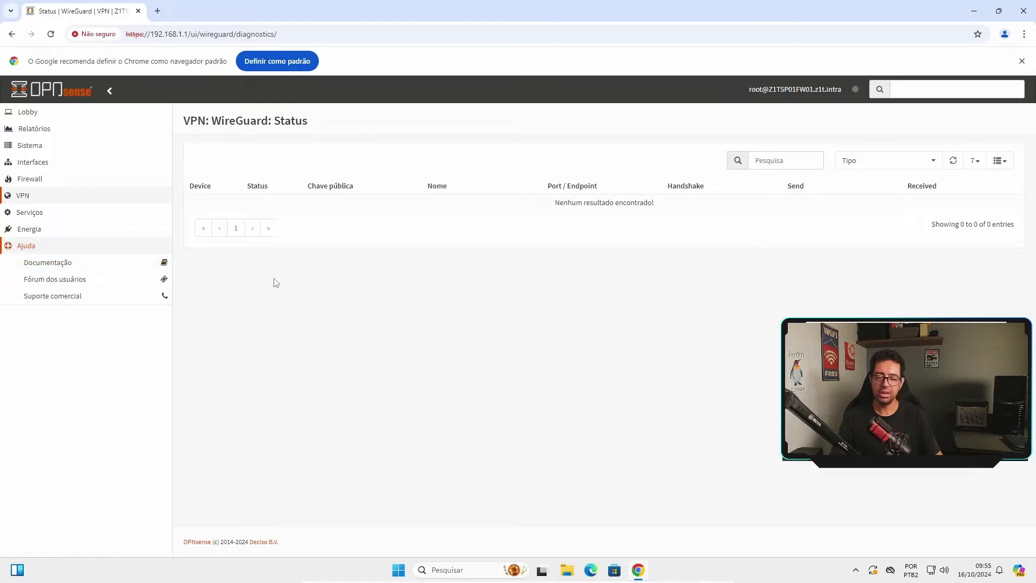
Return to the Lobby dashboard, then close the Chrome window
left_click(31, 112)
left_click(44, 130)
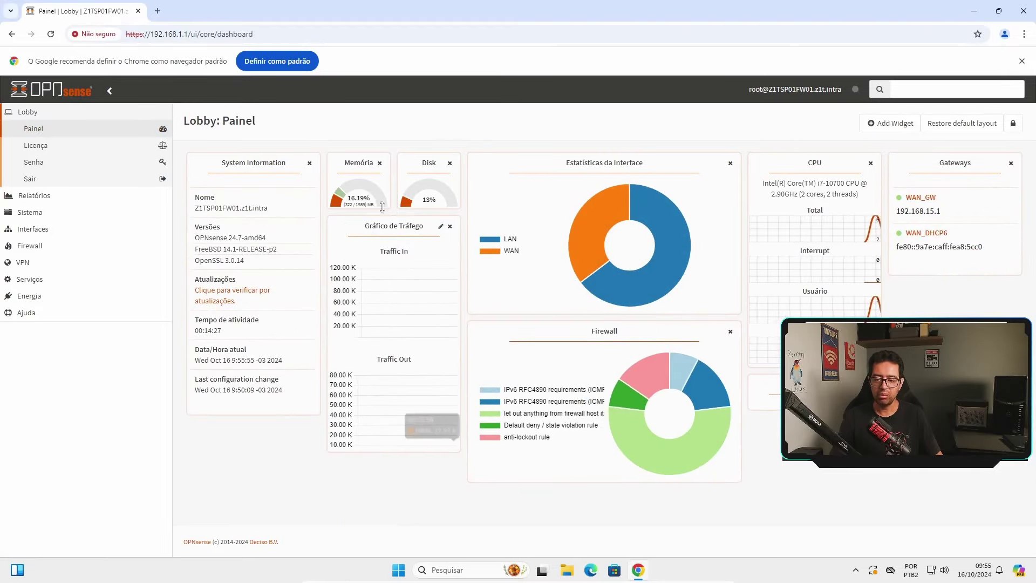
left_click(1022, 12)
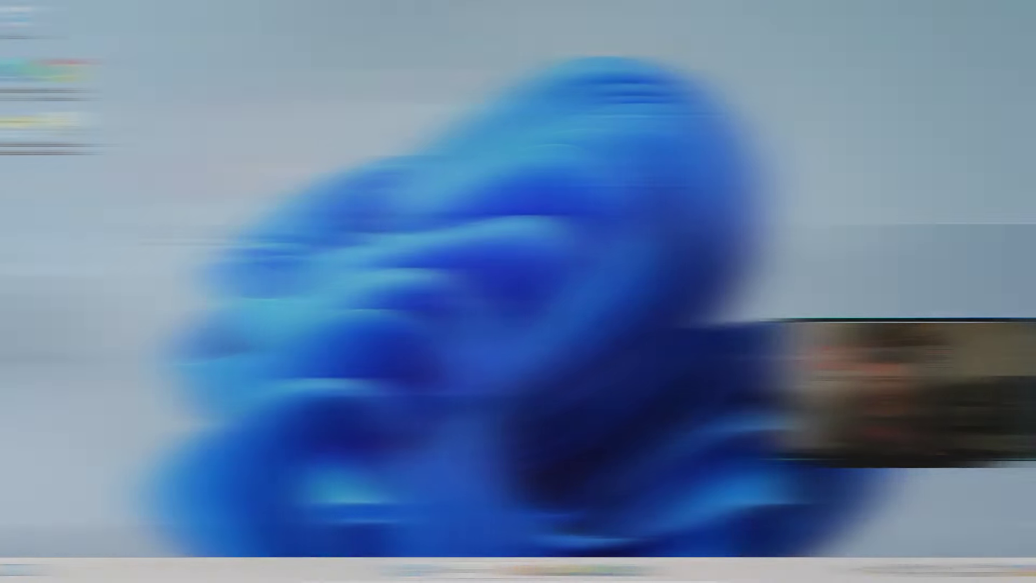